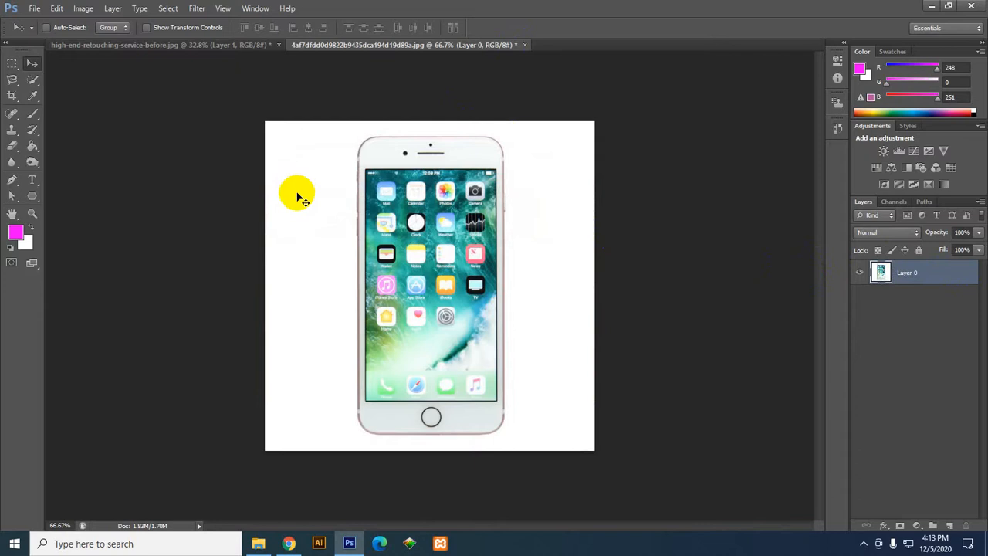
Step: Select the white background around the phone with the Magic Wand at a tolerance of 20
click(35, 80)
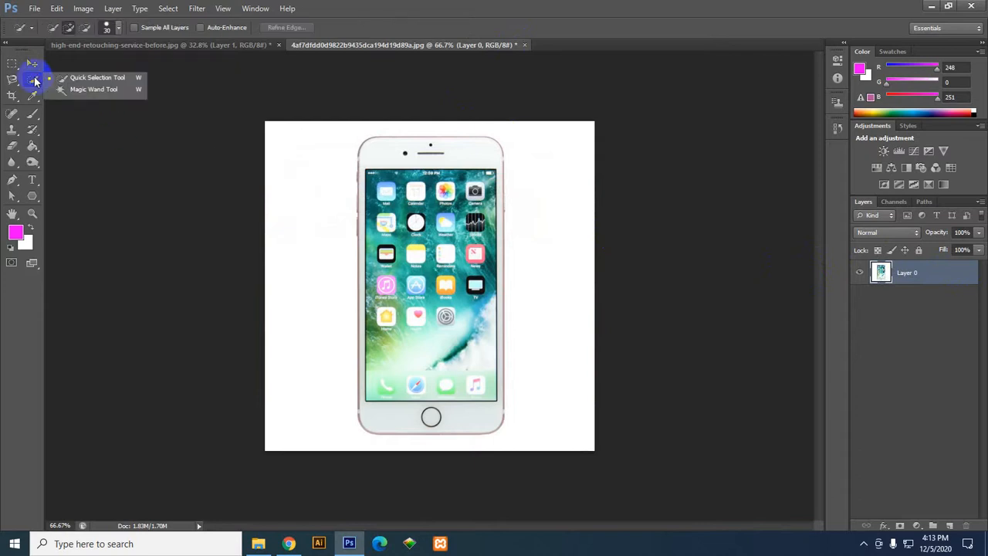
click(78, 91)
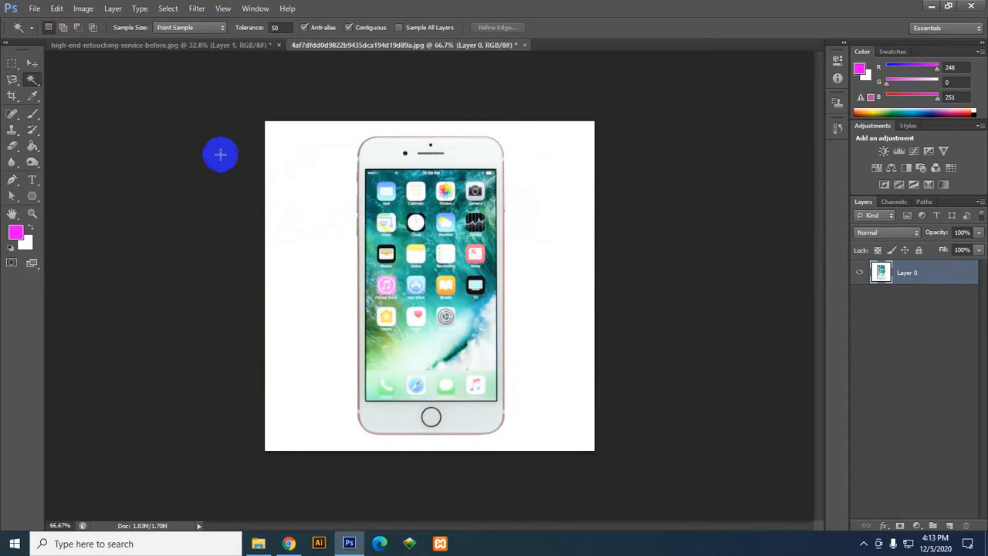
click(315, 184)
click(276, 27)
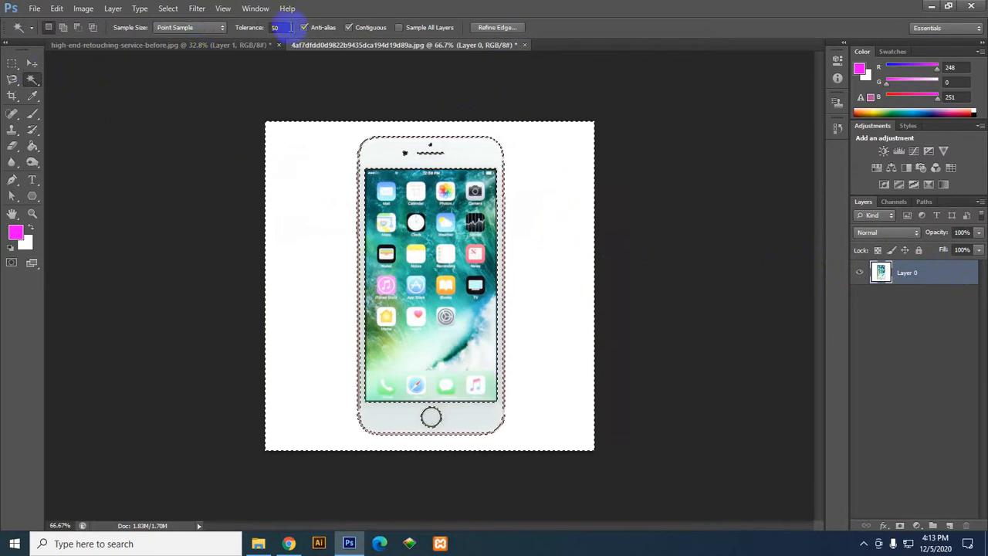
text(20)
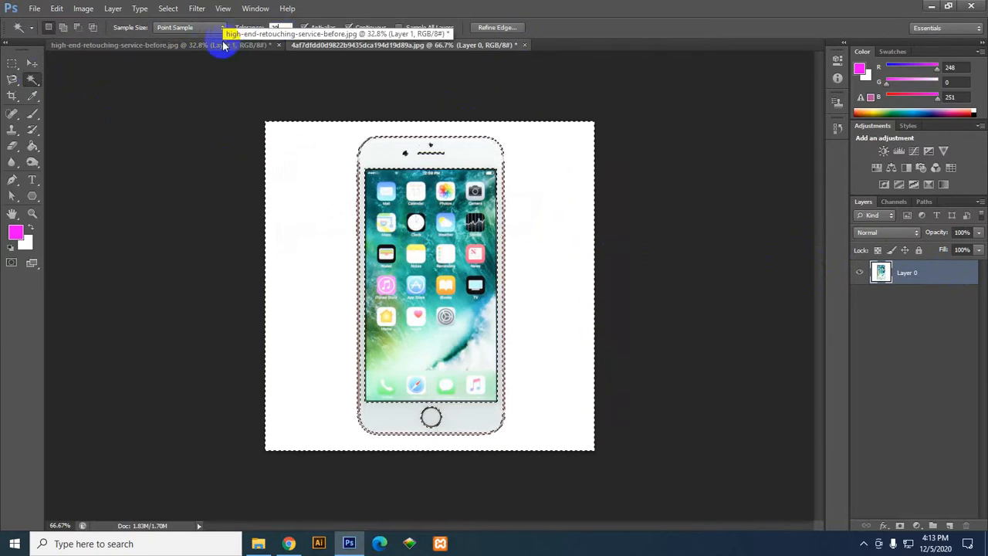
click(348, 183)
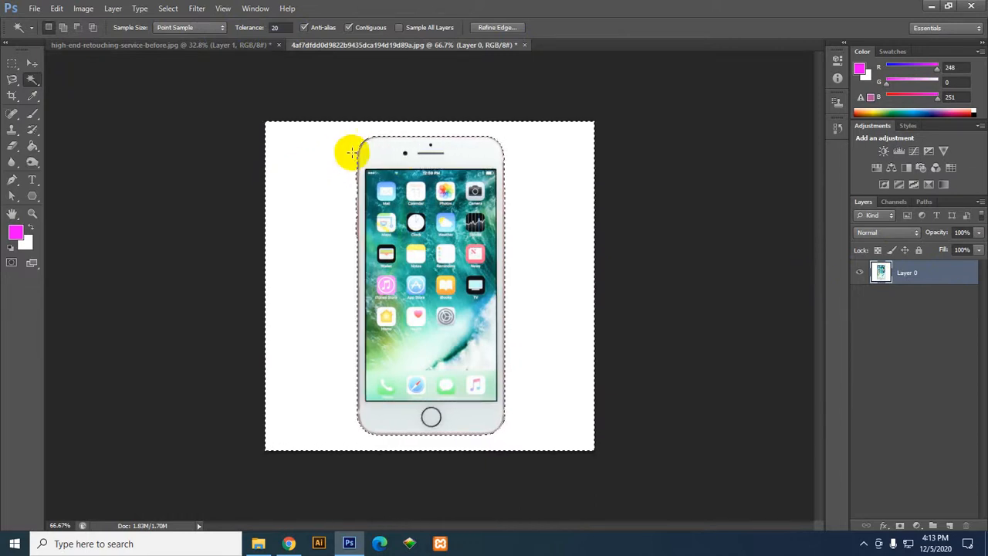
scroll(361, 175, up, 9)
scroll(298, 176, down, 5)
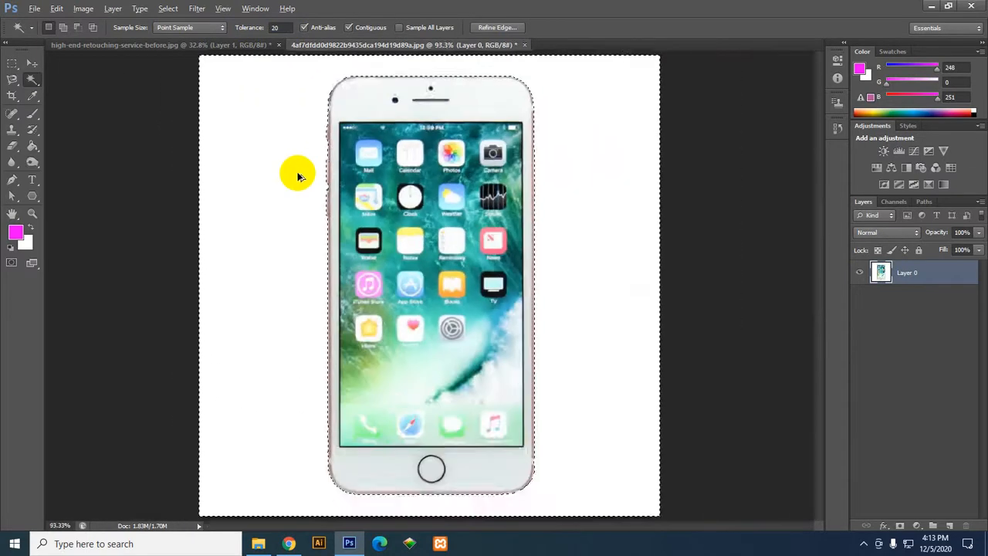
Step: Feather the background selection and delete its contents, ending deselected with the Move tool active
click(168, 8)
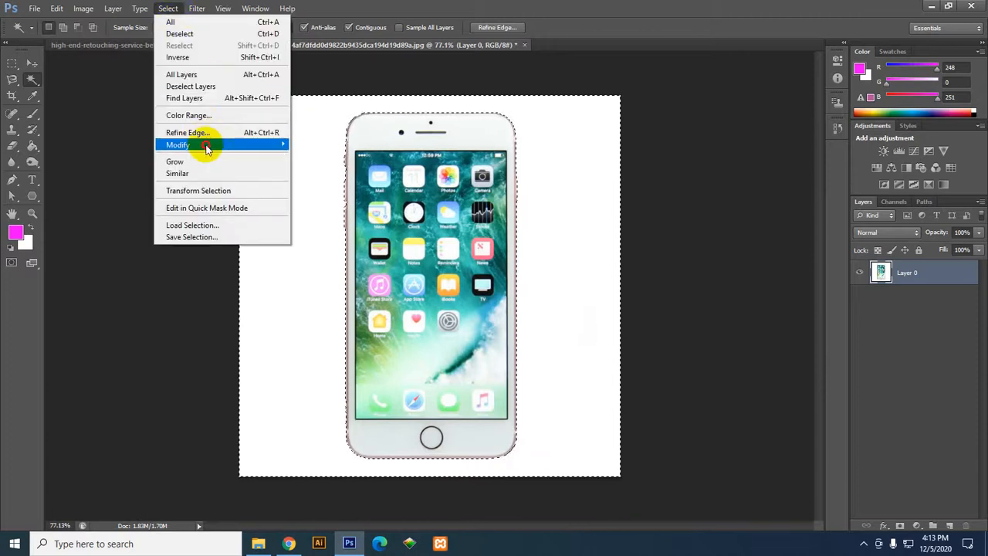
mouse_move(207, 147)
click(318, 191)
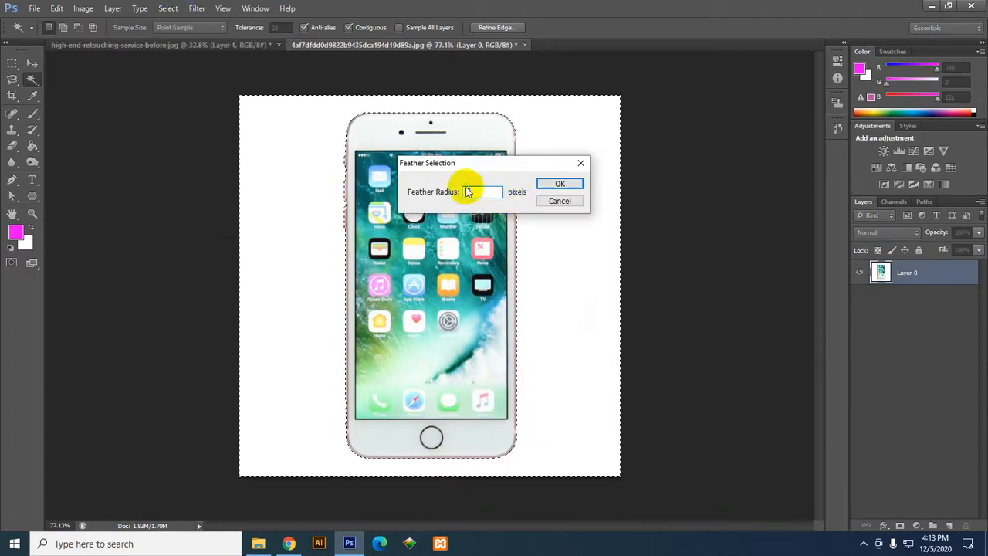
key(Return)
key(Delete)
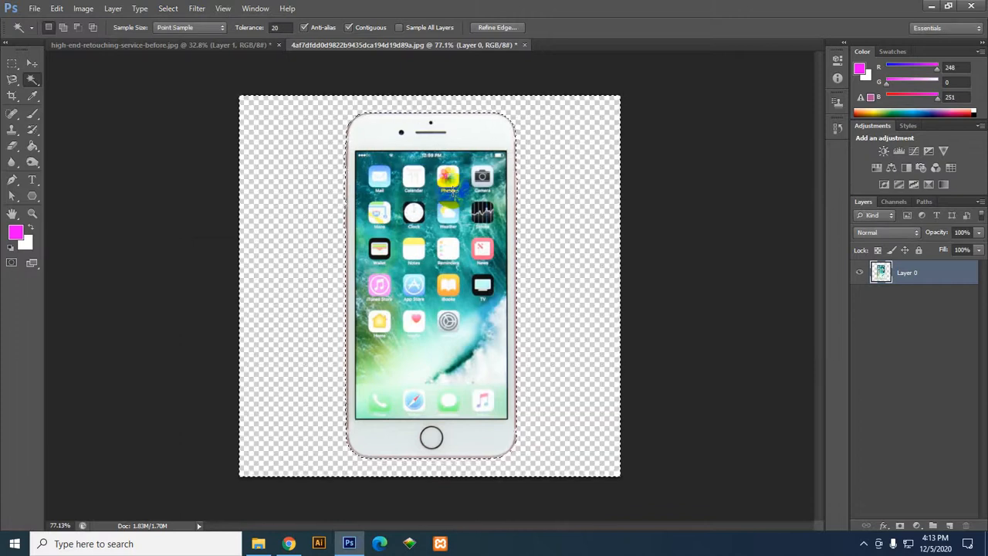
key(ctrl+d)
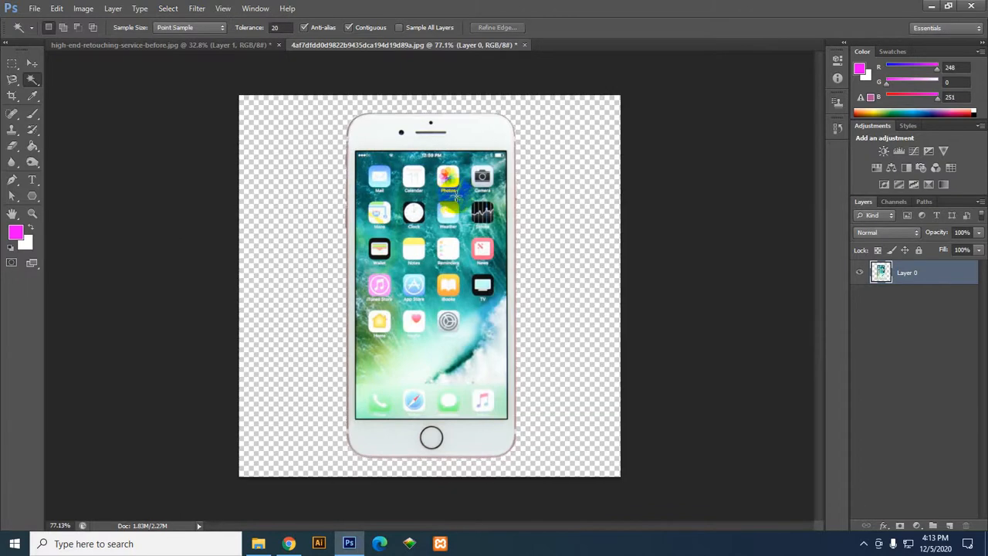
click(29, 62)
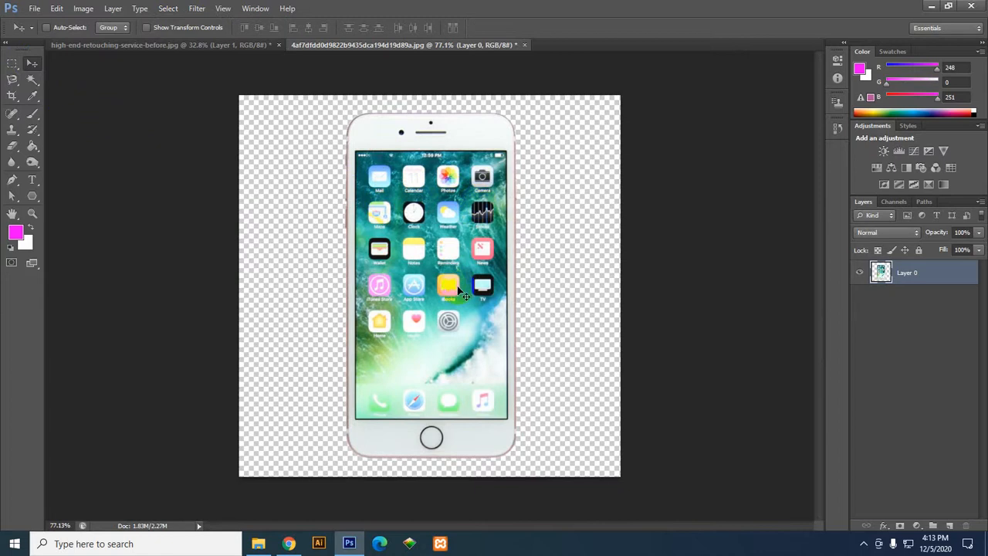
mouse_move(461, 292)
mouse_down()
mouse_move(232, 109)
mouse_move(215, 64)
mouse_up()
click(27, 11)
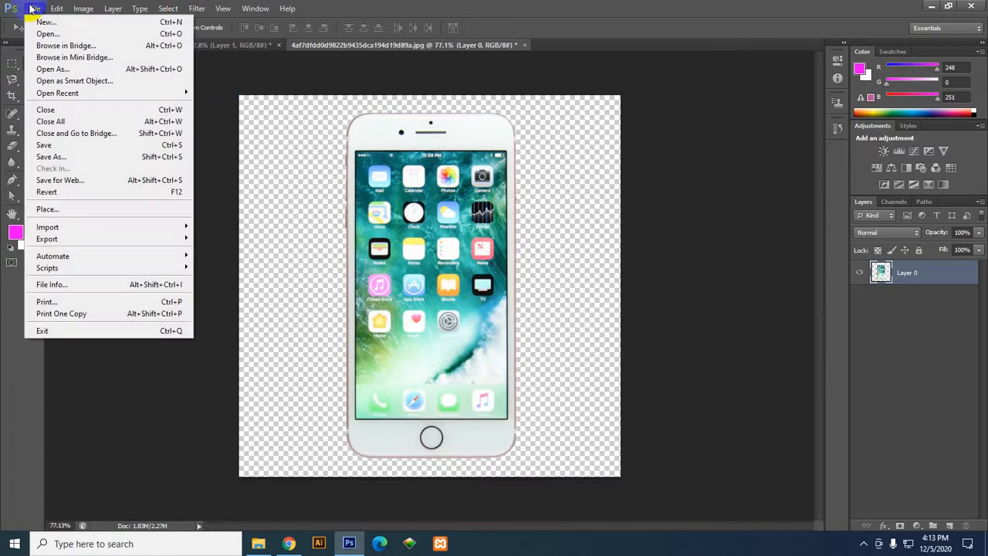
click(27, 11)
Step: Open the desert road photo from the desktop as a separate document
click(198, 44)
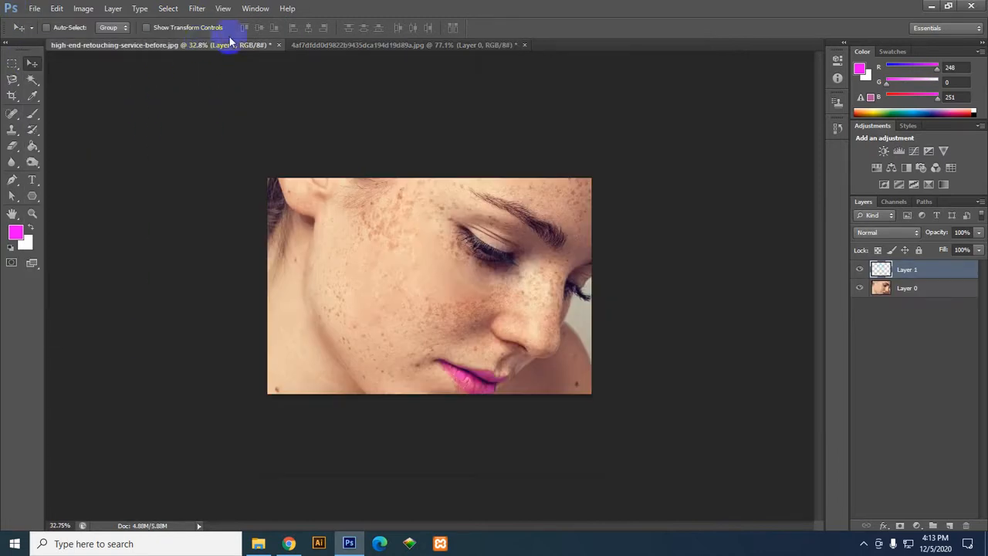
click(930, 6)
click(165, 283)
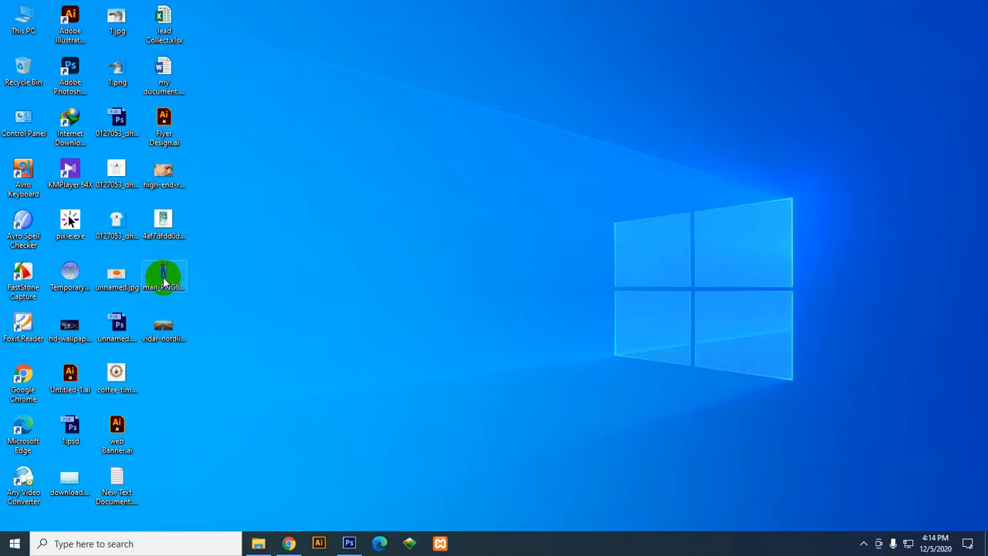
drag(163, 283, 581, 40)
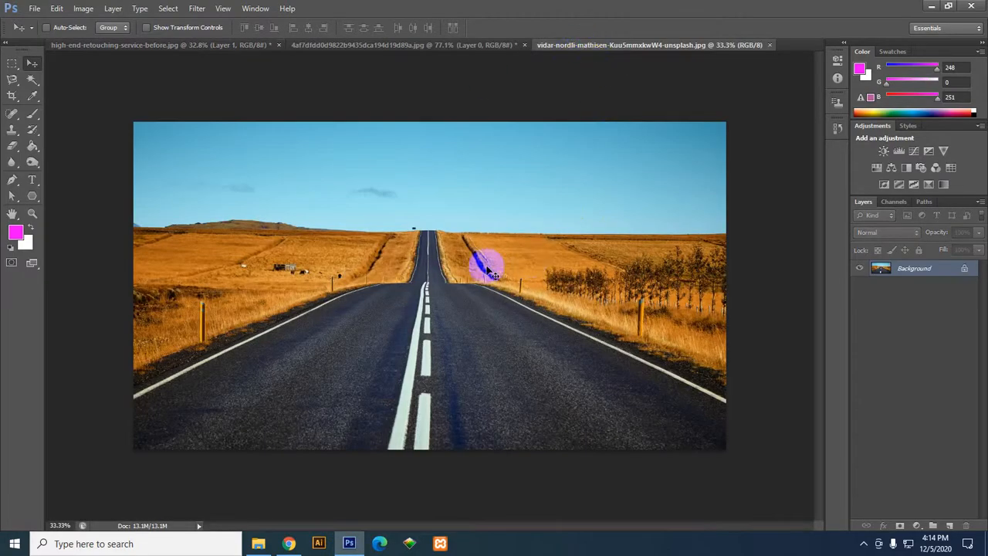
scroll(458, 269, up, 1)
Step: Return to the phone document and convert the phone layer to a Smart Object
click(401, 45)
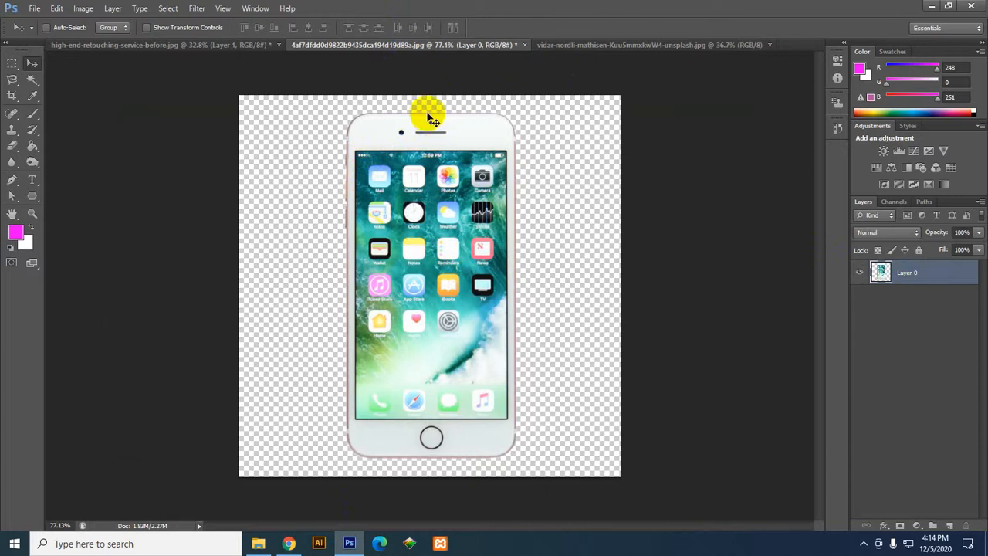
click(460, 129)
drag(460, 129, 658, 45)
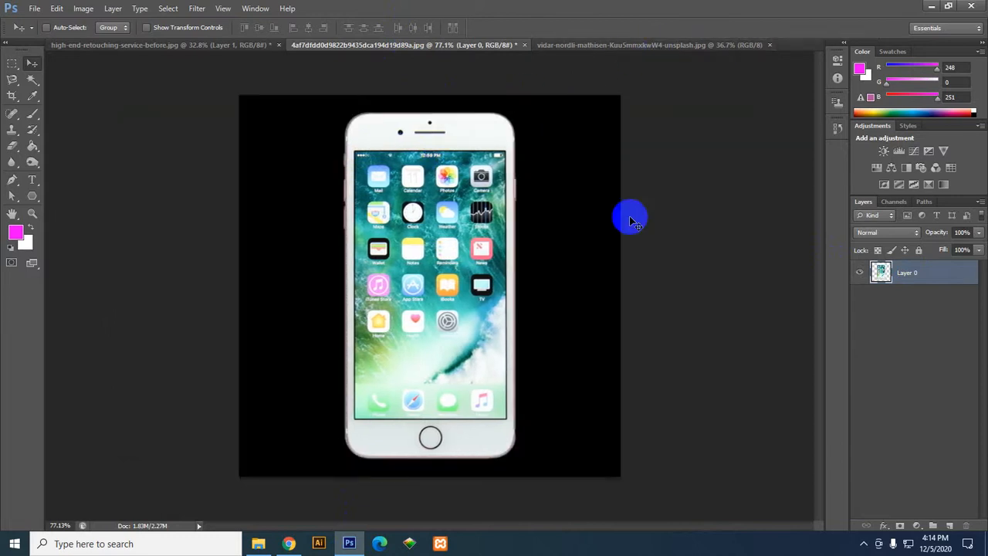
right_click(925, 272)
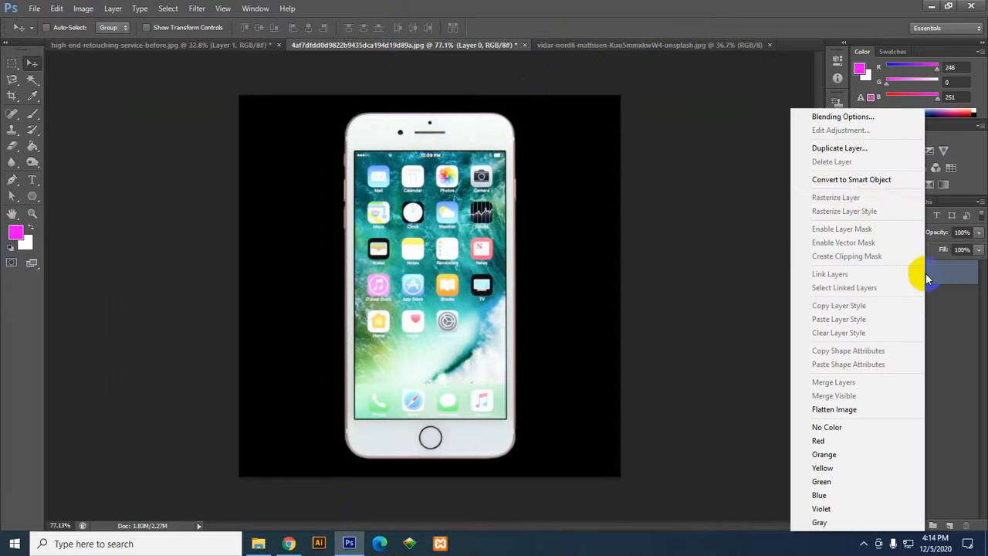
click(878, 180)
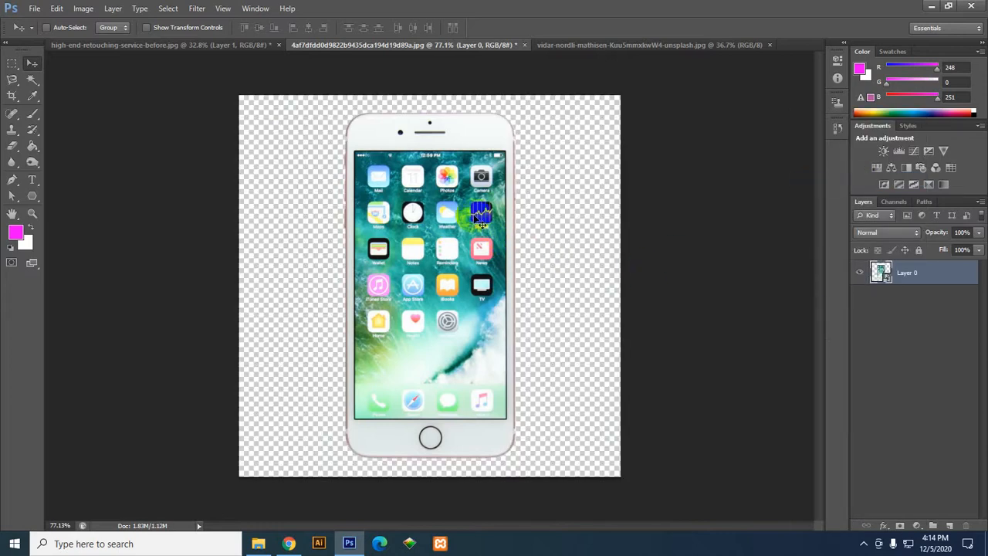
Step: Move the phone into the road photo document and position it upright where the road meets the horizon
drag(441, 144, 423, 287)
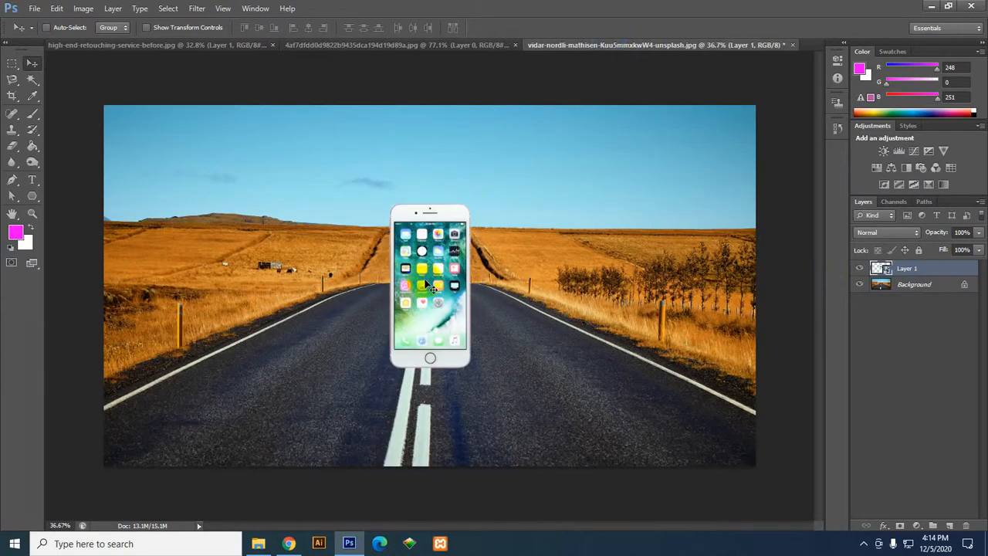
scroll(426, 284, up, 5)
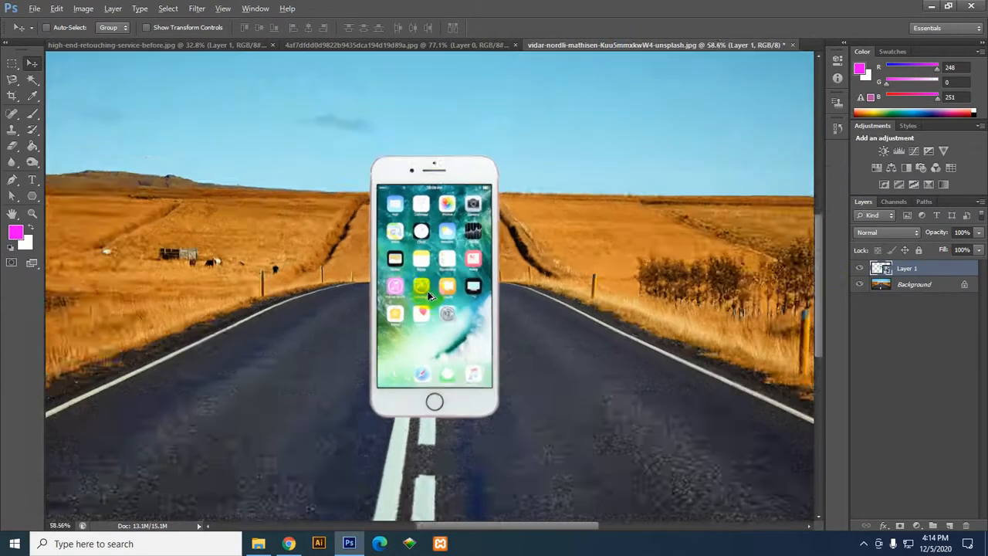
scroll(428, 290, down, 2)
drag(425, 348, 429, 266)
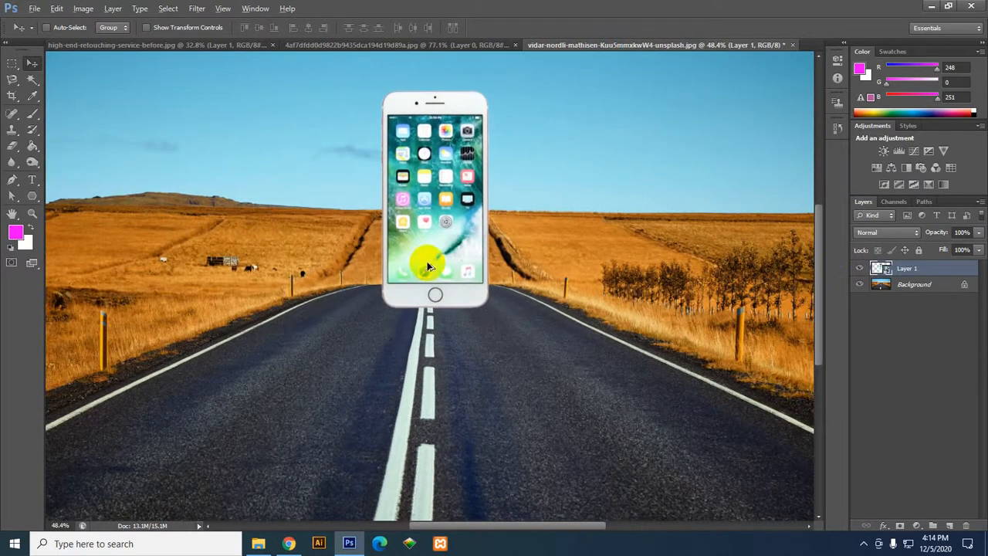
scroll(426, 232, down, 2)
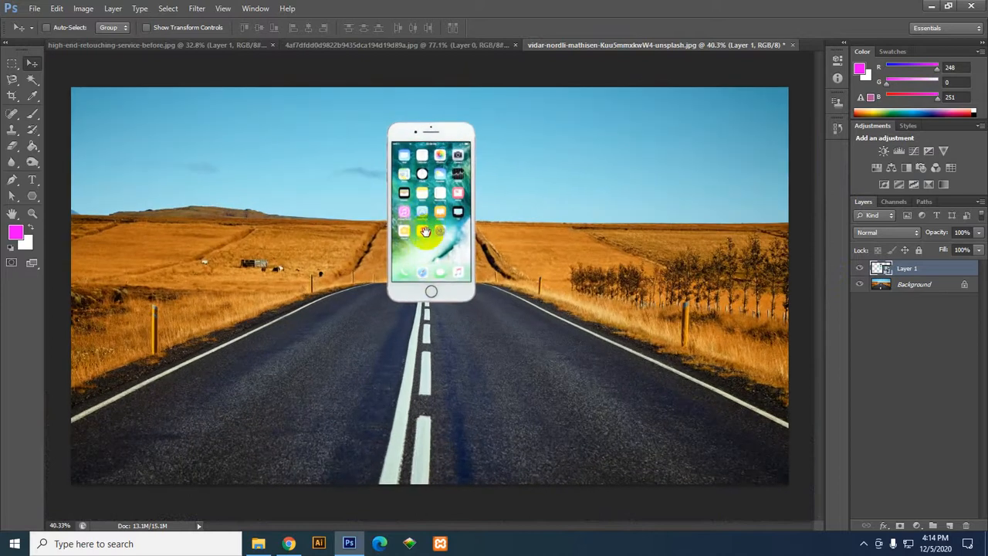
drag(433, 288, 435, 276)
scroll(437, 274, up, 2)
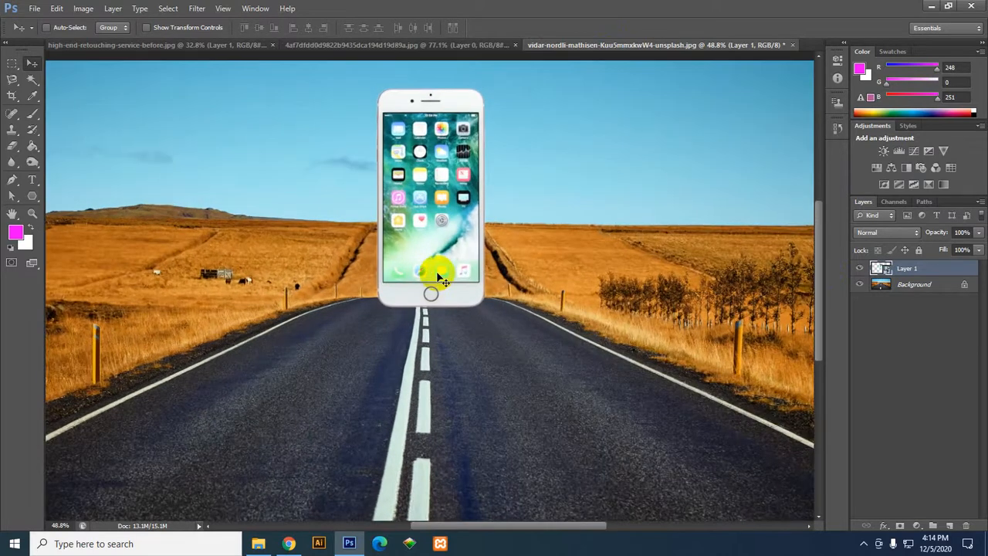
Step: Scale the phone proportionally to about 113% and move it up to the photo's upper edge
key(ctrl+t)
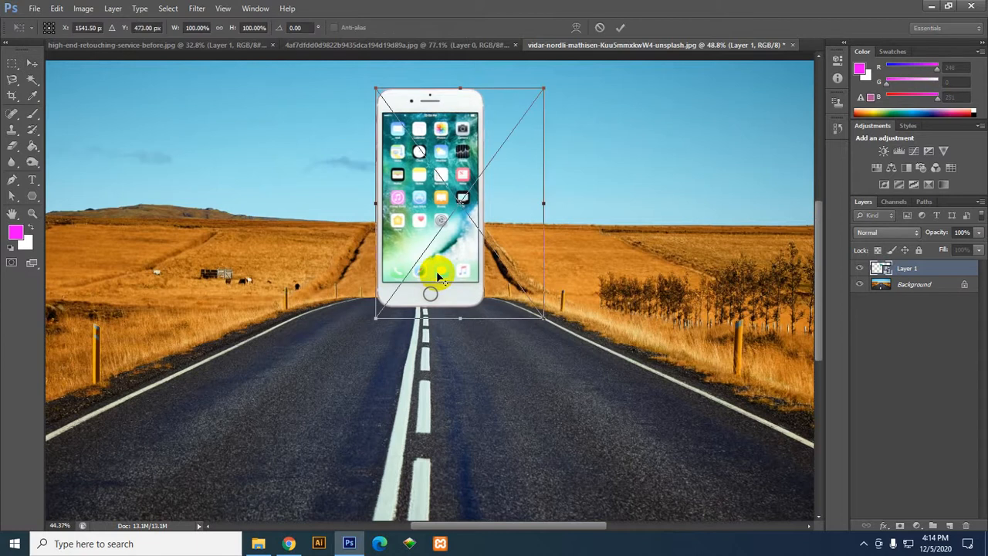
scroll(436, 271, down, 2)
drag(525, 110, 536, 98)
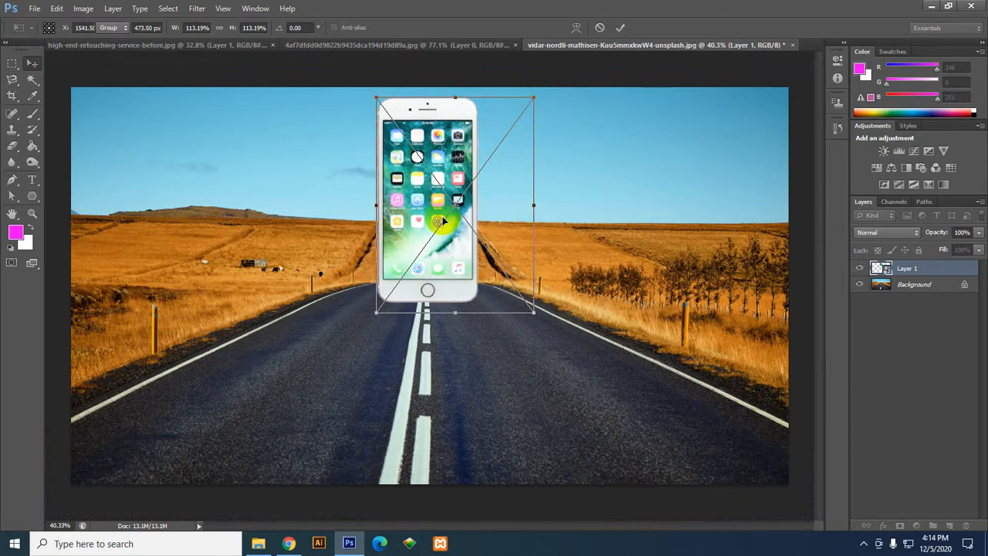
key(Return)
drag(435, 261, 431, 256)
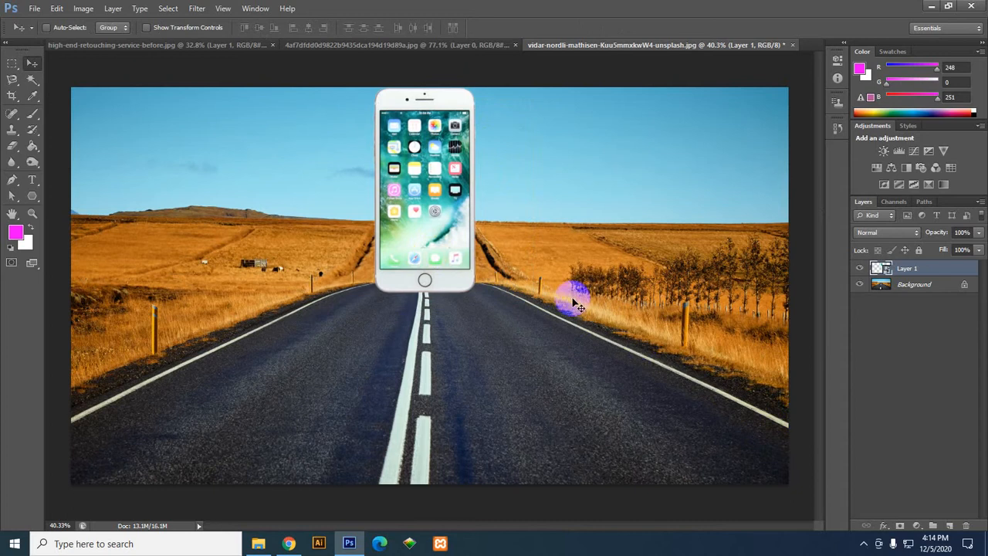
Step: Convert the locked road Background into a regular layer named Layer 0 and duplicate it
double_click(962, 284)
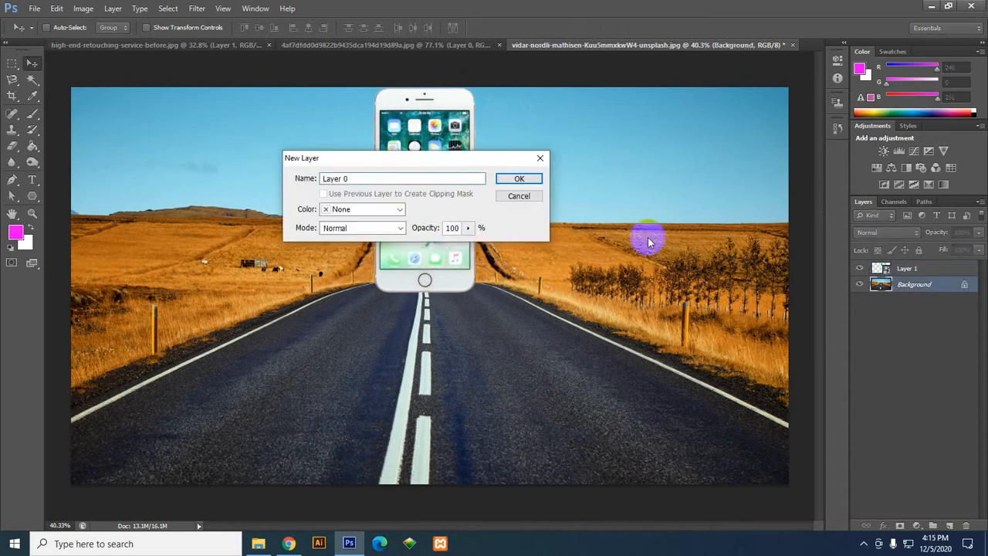
click(514, 176)
drag(927, 287, 950, 525)
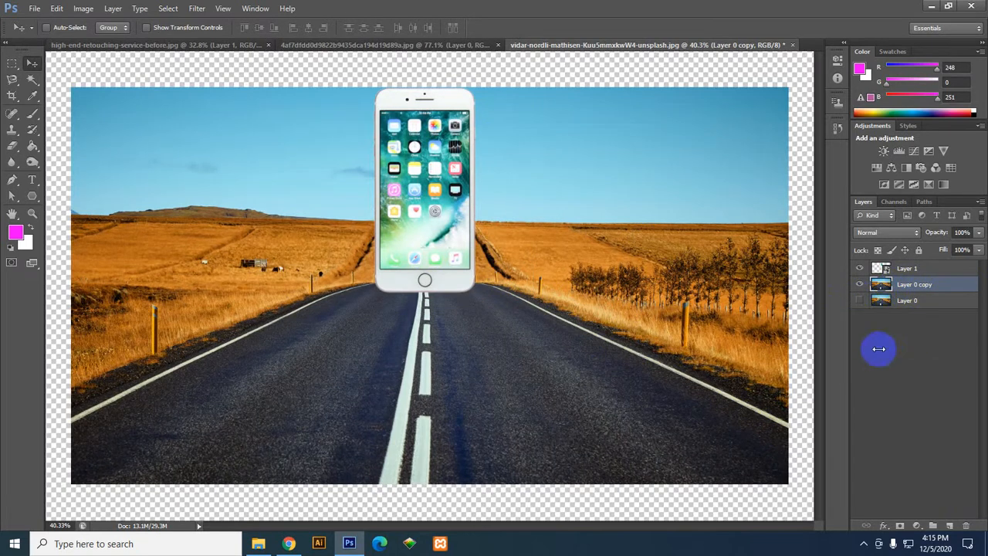
Step: Try repositioning the duplicated road layer and undo the moves
drag(420, 260, 419, 248)
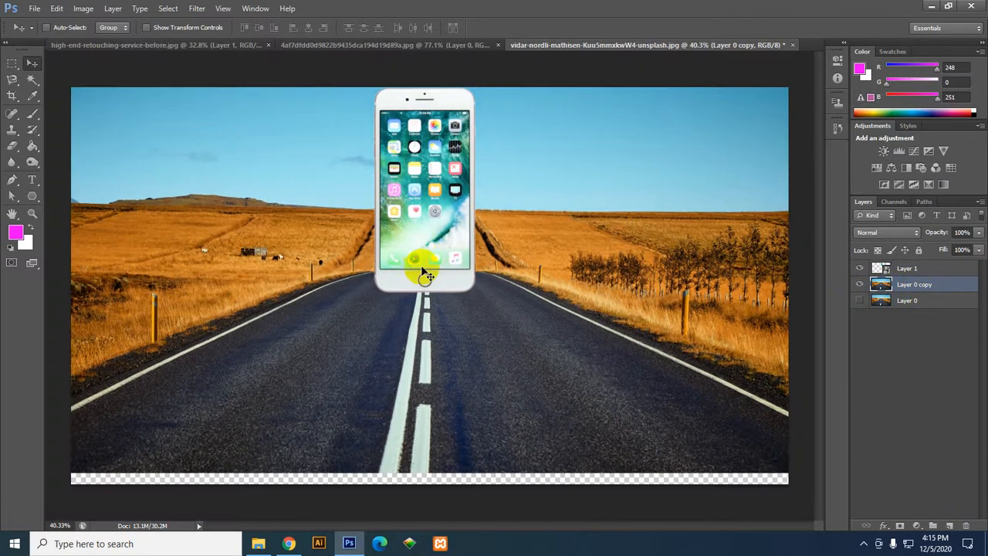
key(ctrl+z)
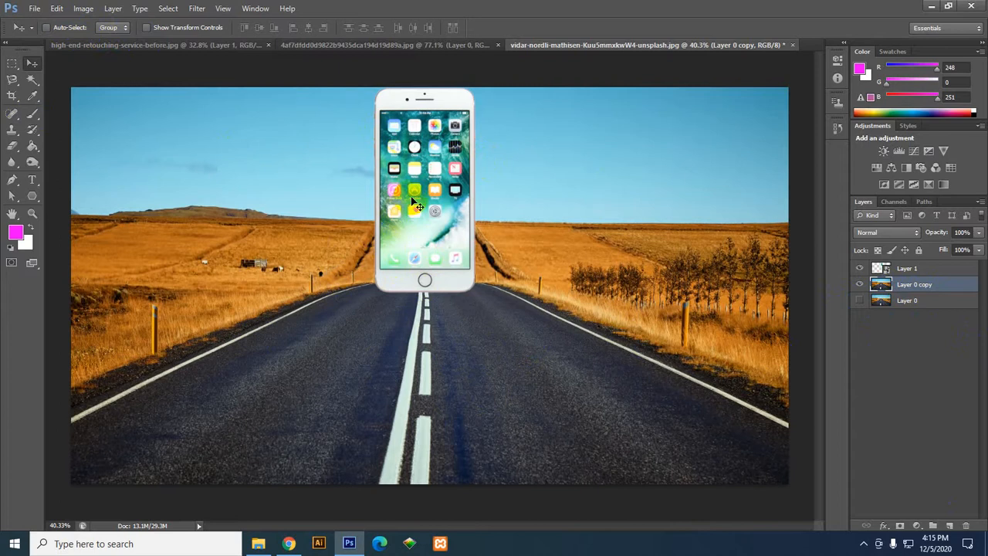
click(368, 320)
drag(417, 223, 404, 242)
key(ctrl+z)
Step: Turn on Auto-Select for the Move tool and try moving the phone lower over the road
click(68, 27)
drag(446, 360, 413, 363)
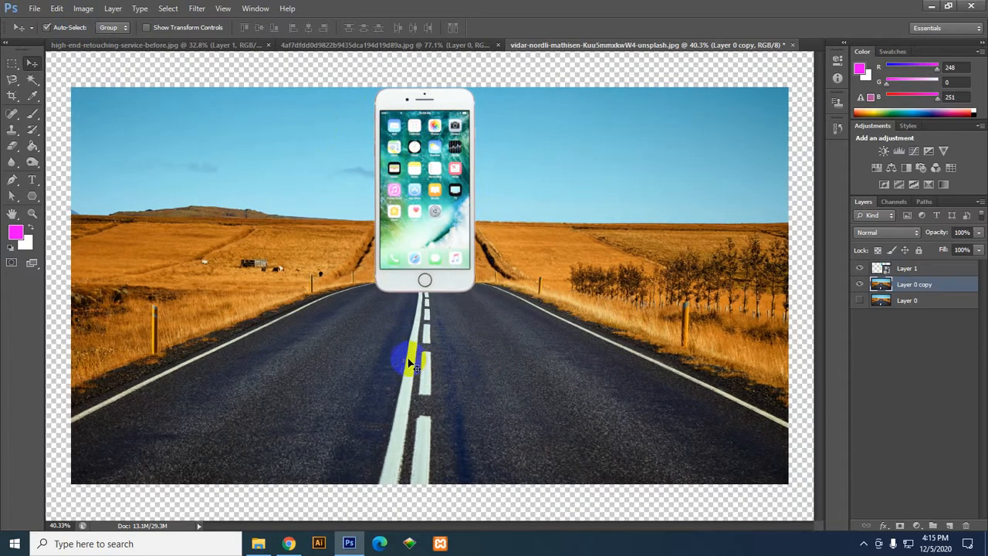
click(403, 186)
drag(447, 180, 475, 247)
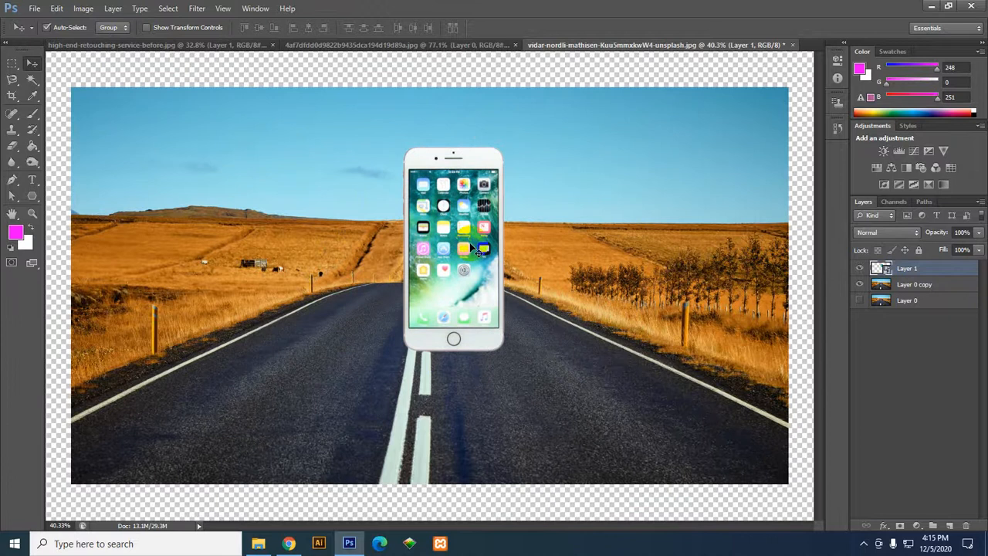
Step: Step back to before the road layer was duplicated, make Layer 0 visible, and duplicate it again
key(ctrl+alt+z)
key(ctrl+alt+z)
key(ctrl+alt+z)
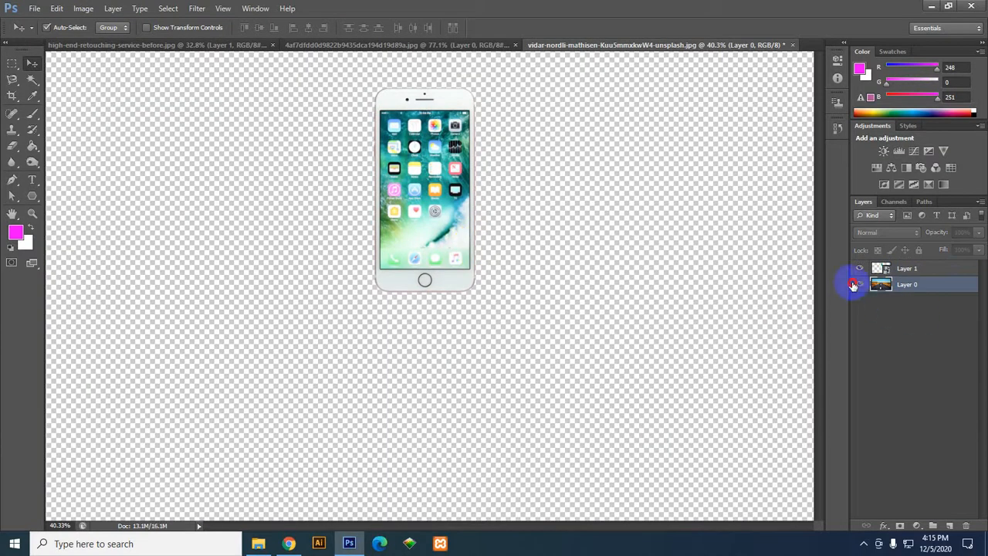
click(854, 284)
drag(889, 289, 950, 525)
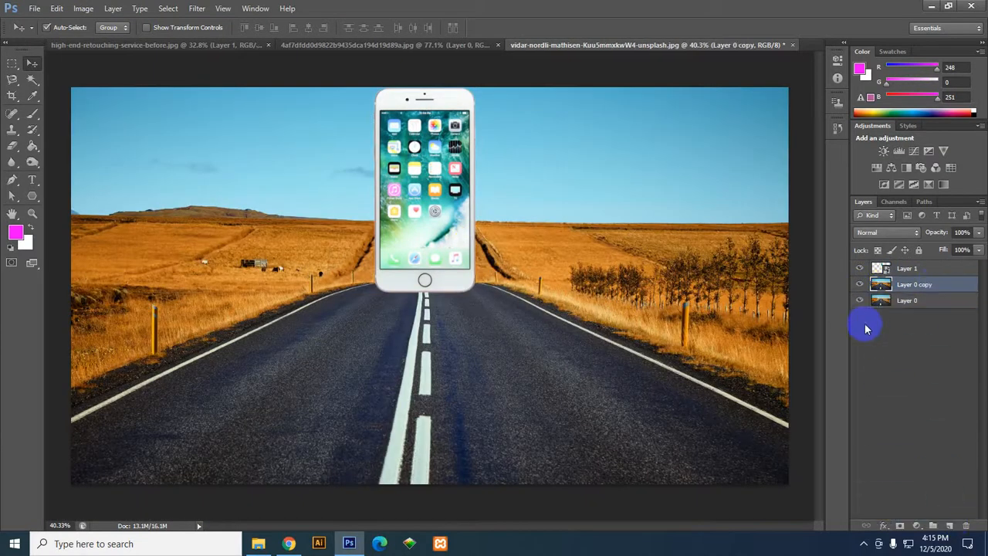
Step: Hide Layer 0 and make the phone layer, Layer 1, the active layer
click(860, 300)
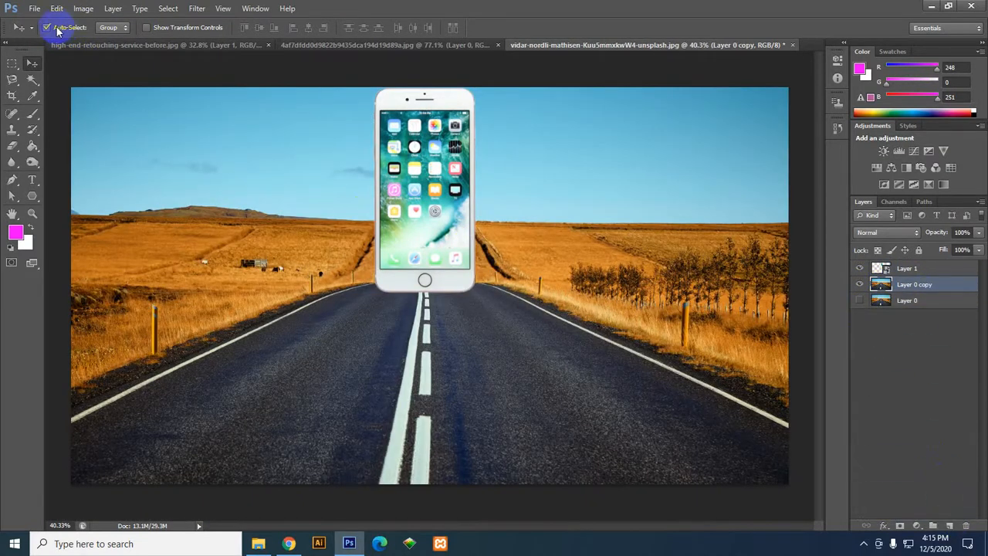
click(413, 237)
click(419, 319)
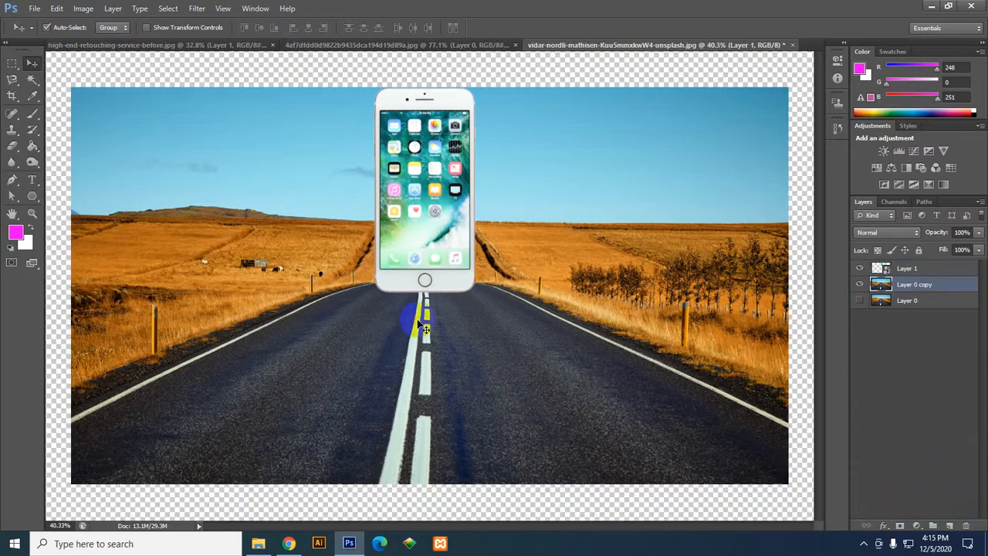
click(426, 224)
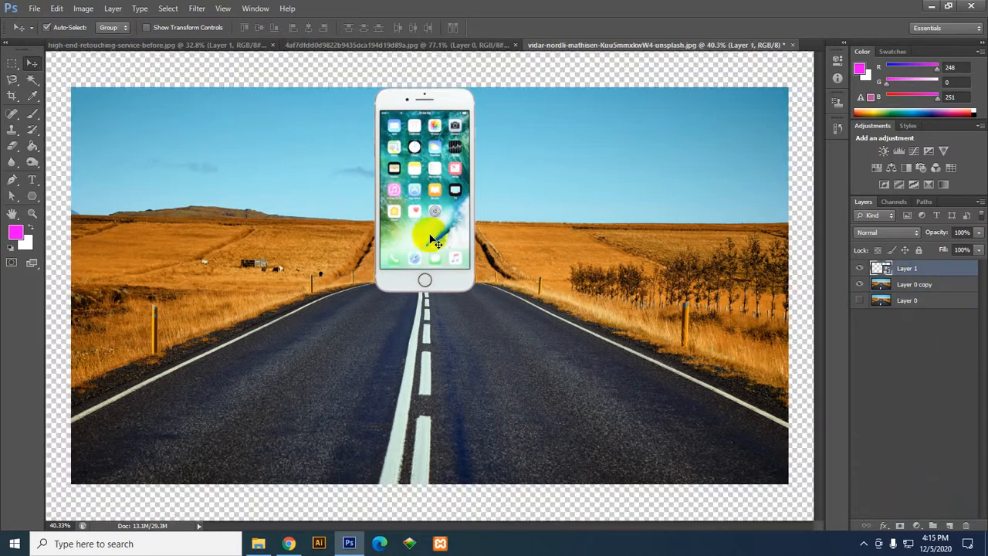
scroll(415, 284, up, 2)
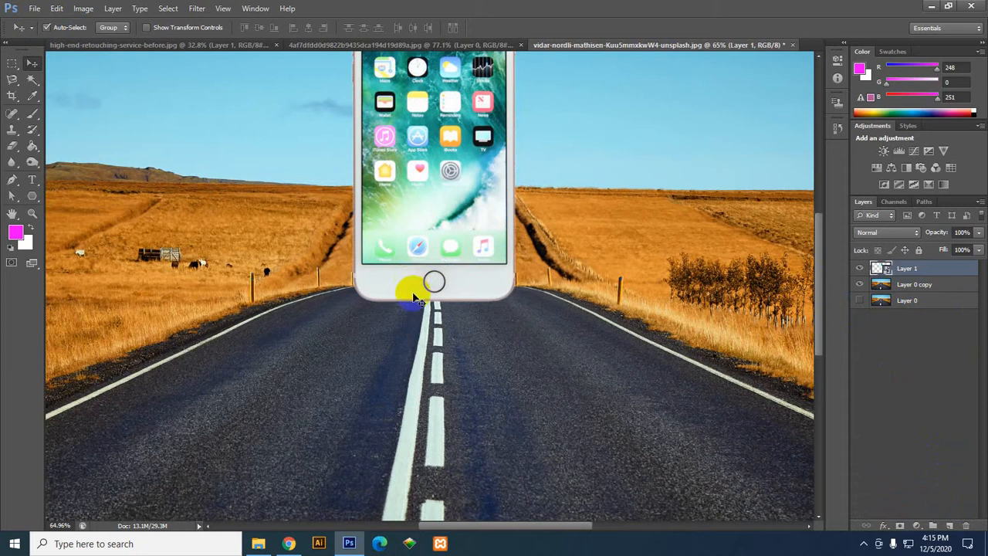
scroll(415, 298, down, 1)
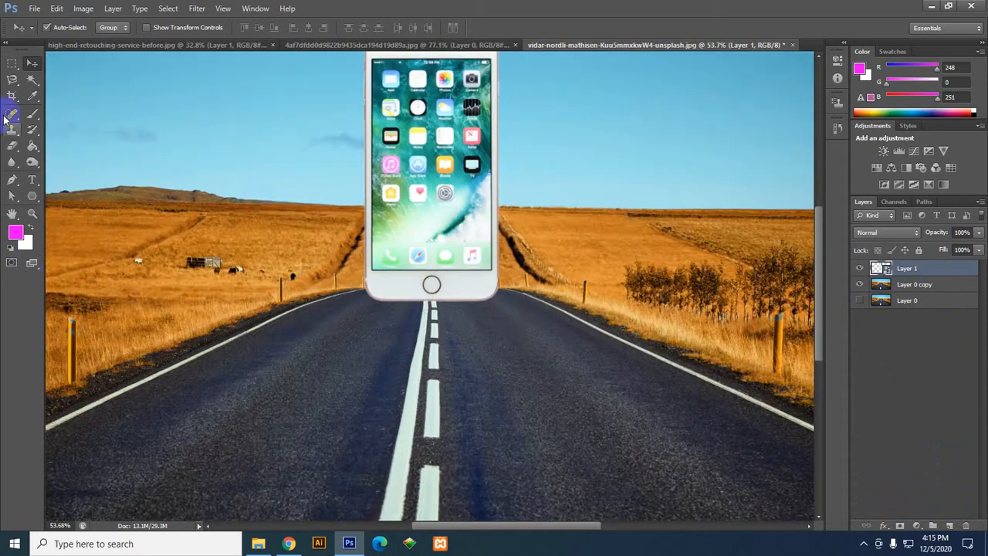
Step: Switch the active lasso to the Polygonal Lasso tool
click(10, 82)
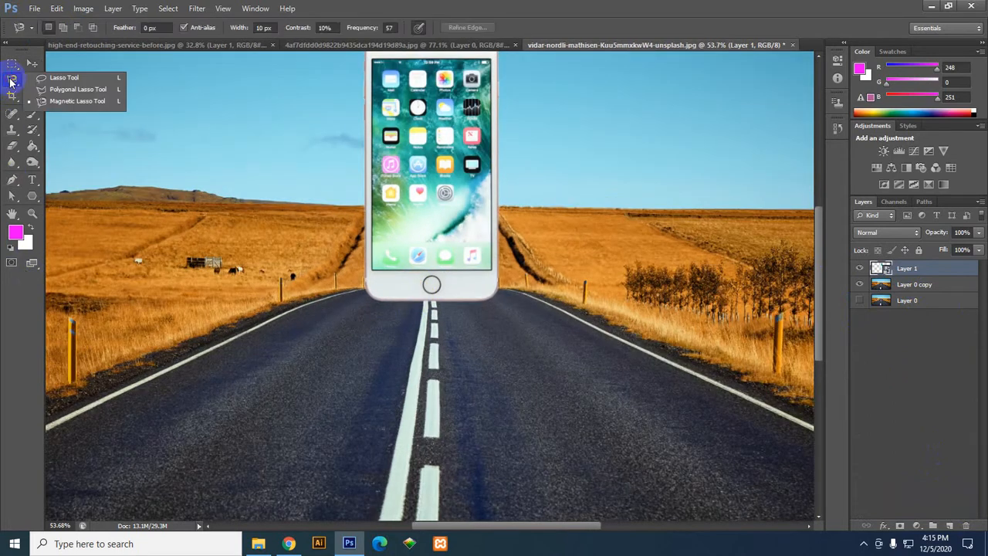
click(52, 91)
scroll(174, 293, down, 1)
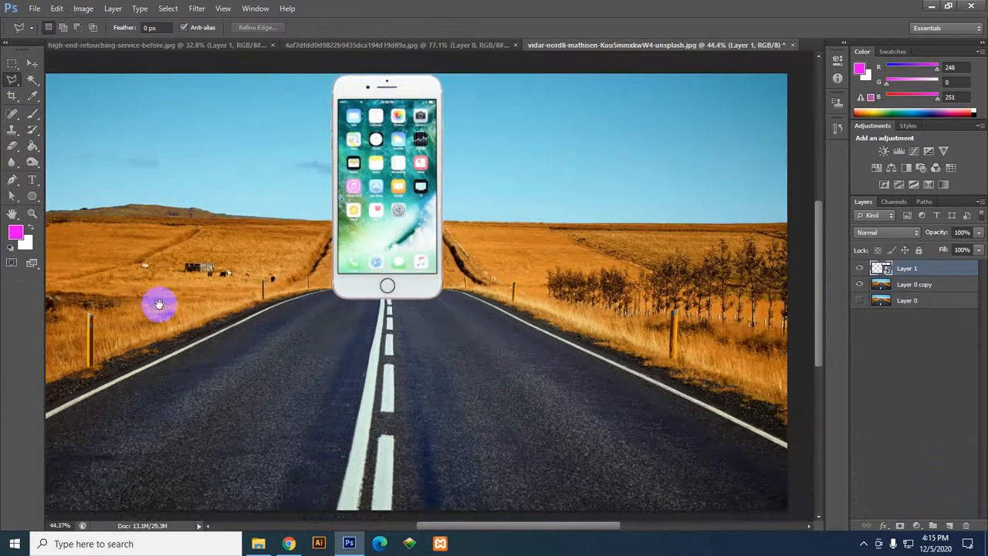
right_click(11, 82)
click(64, 92)
click(130, 188)
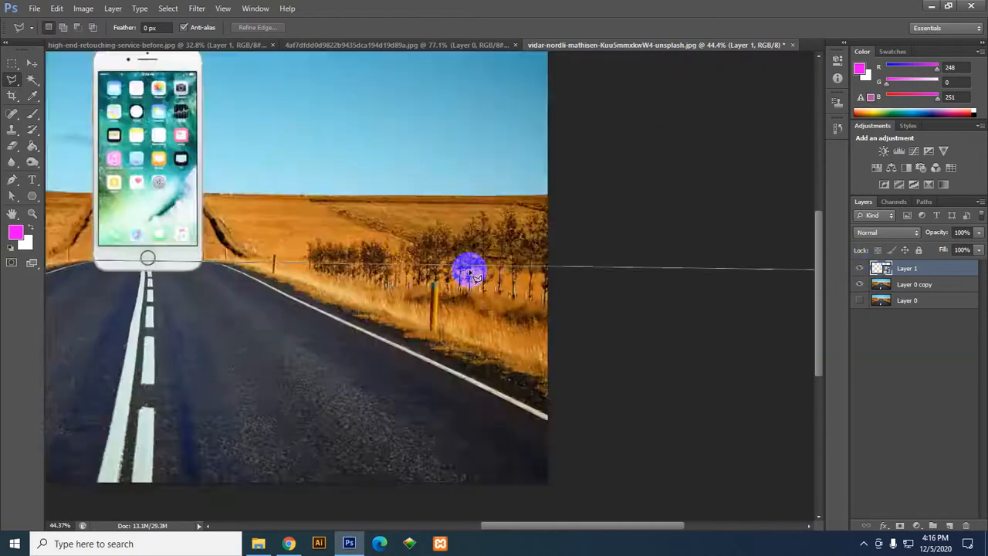
double_click(439, 277)
key(ctrl+d)
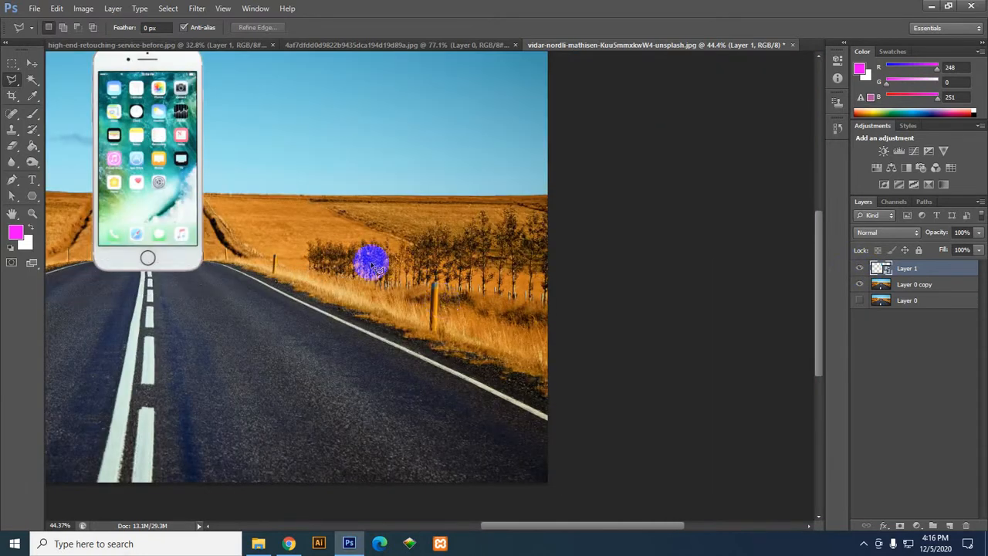
Step: Hide the phone layer so the whole road crest can be outlined
key(ctrl+minus)
click(859, 270)
scroll(482, 284, up, 2)
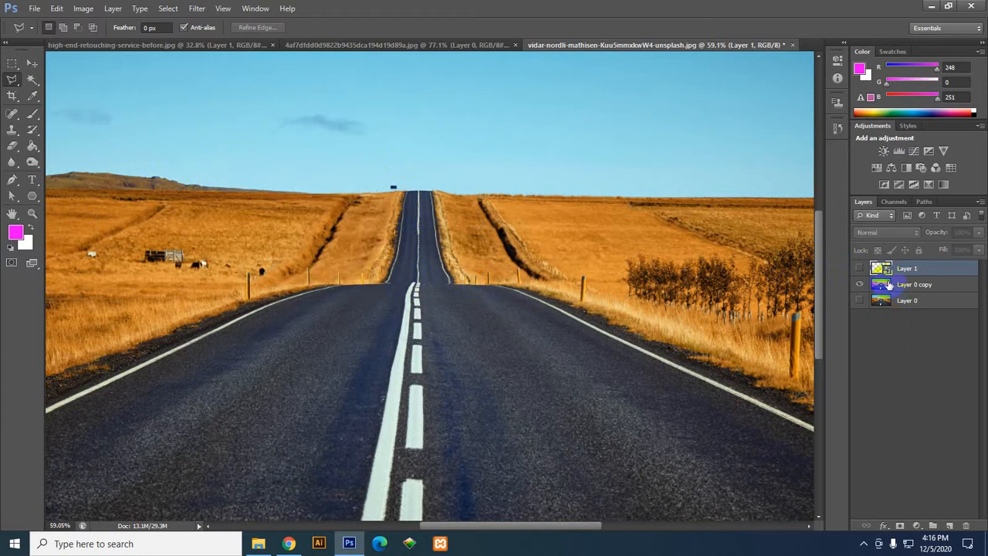
Step: Group Layer 1, Layer 0 copy and Layer 0, and duplicate the group
shift+click(927, 303)
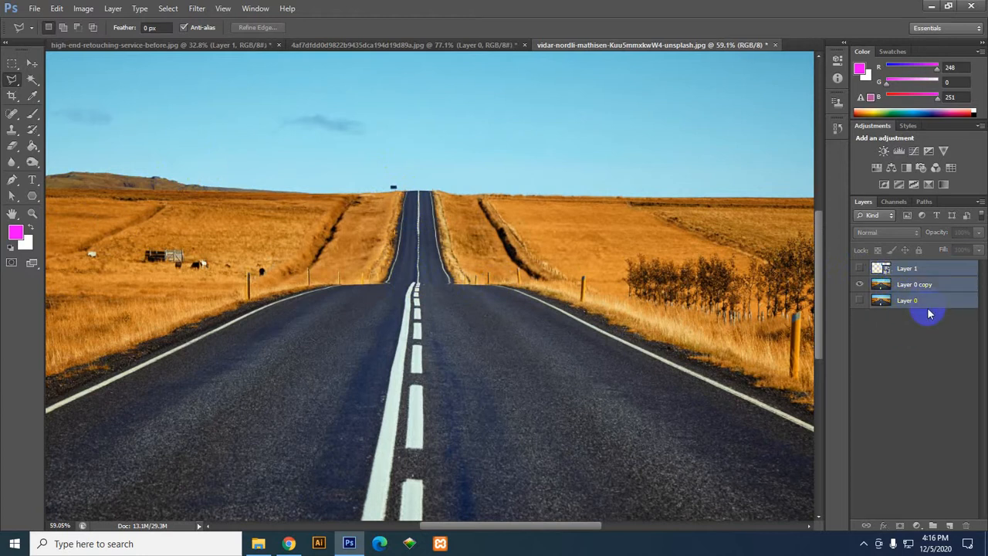
key(ctrl+g)
drag(911, 271, 950, 525)
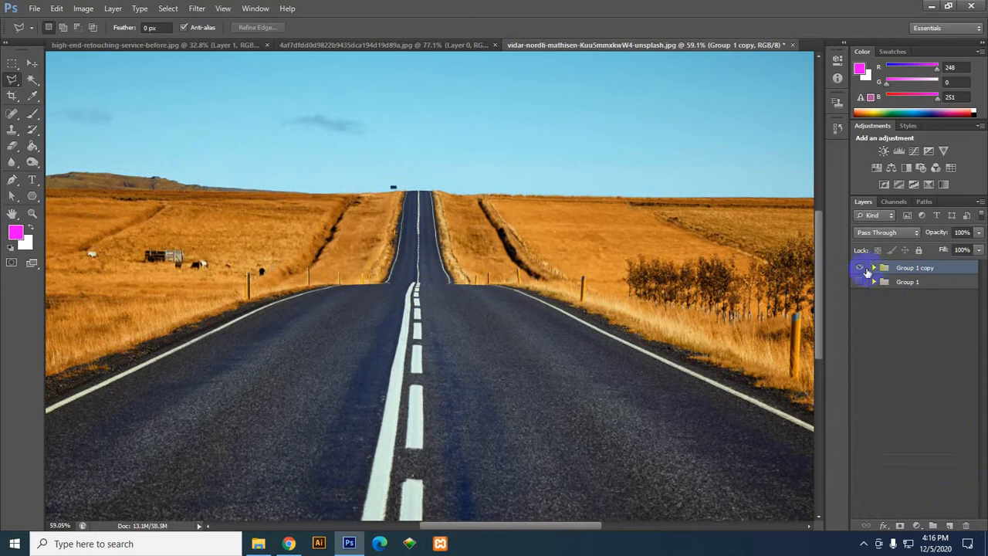
Step: On Layer 0 copy inside Group 1 copy, select the road crest and start of the narrow distant stretch with the Polygonal Lasso
click(875, 268)
click(887, 302)
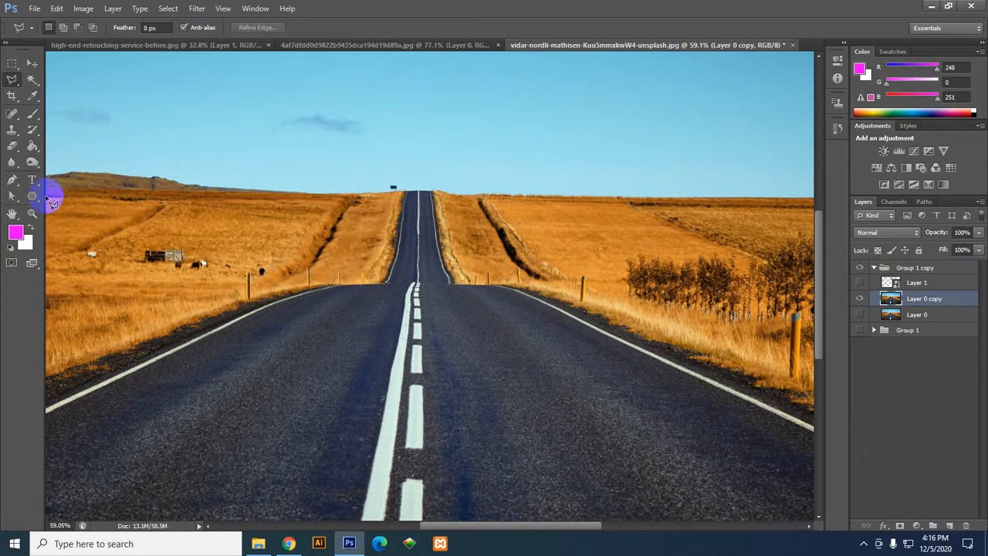
click(12, 179)
click(323, 283)
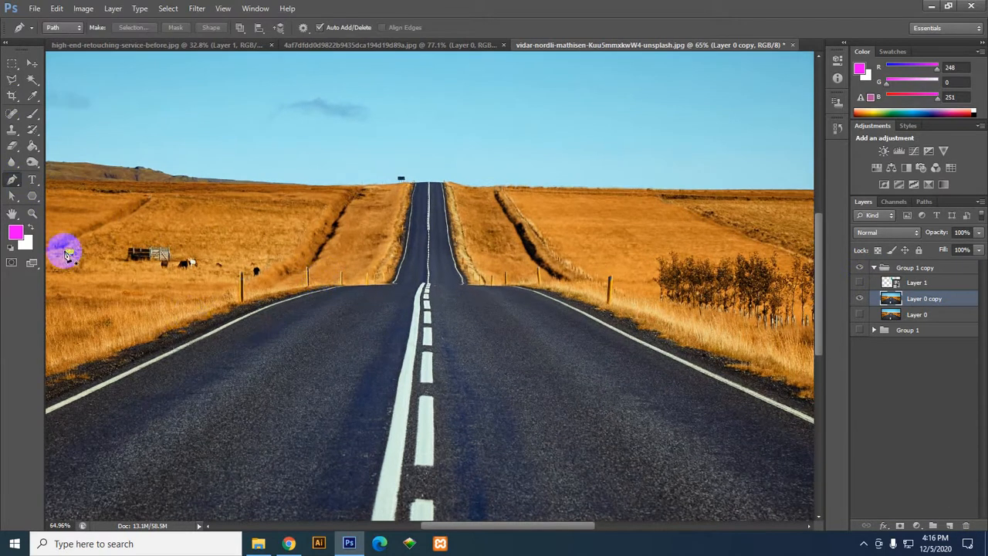
click(12, 78)
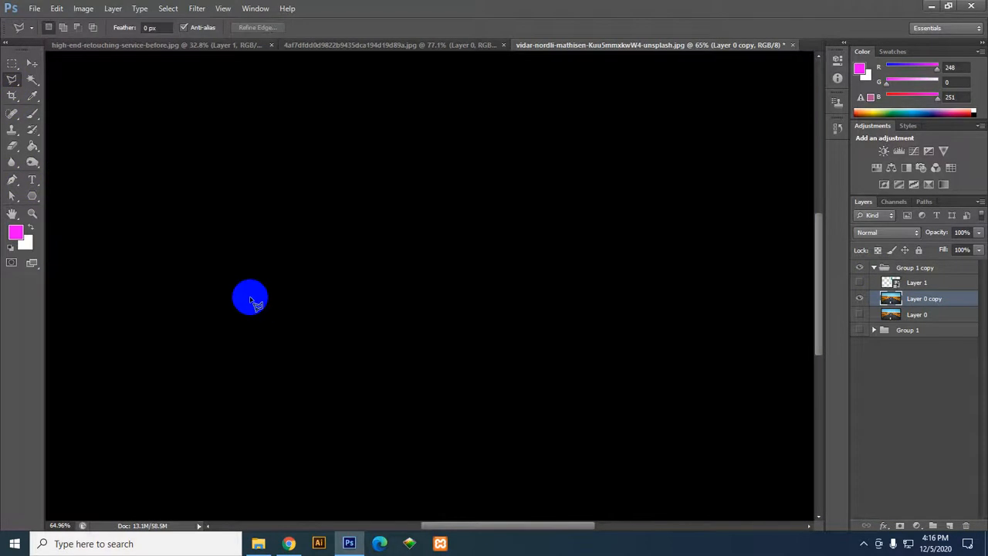
click(250, 300)
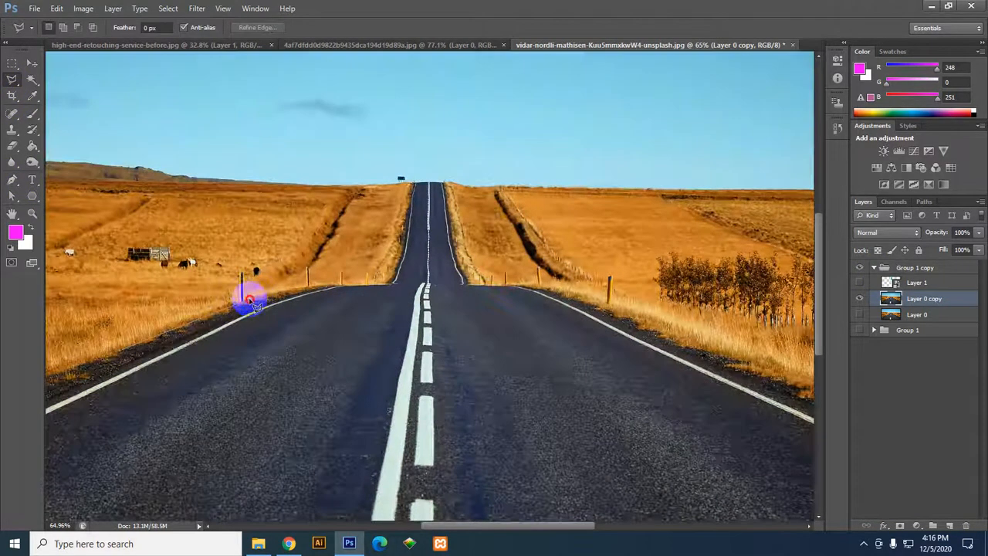
click(262, 295)
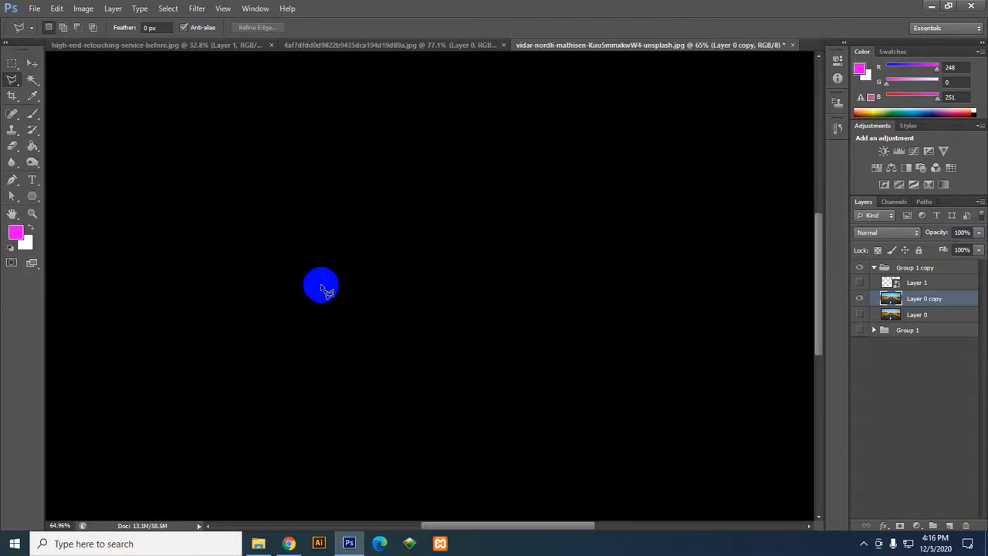
click(349, 290)
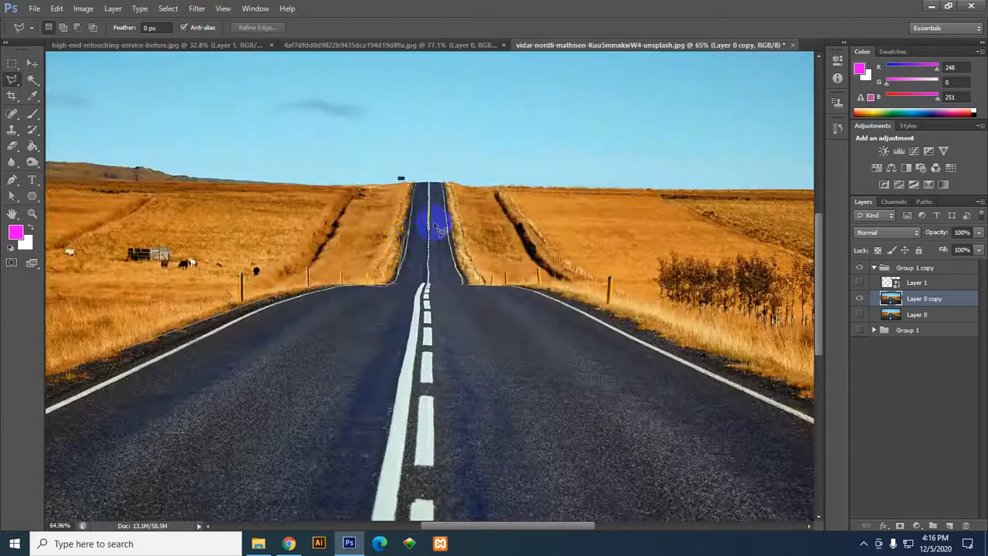
click(455, 245)
click(472, 280)
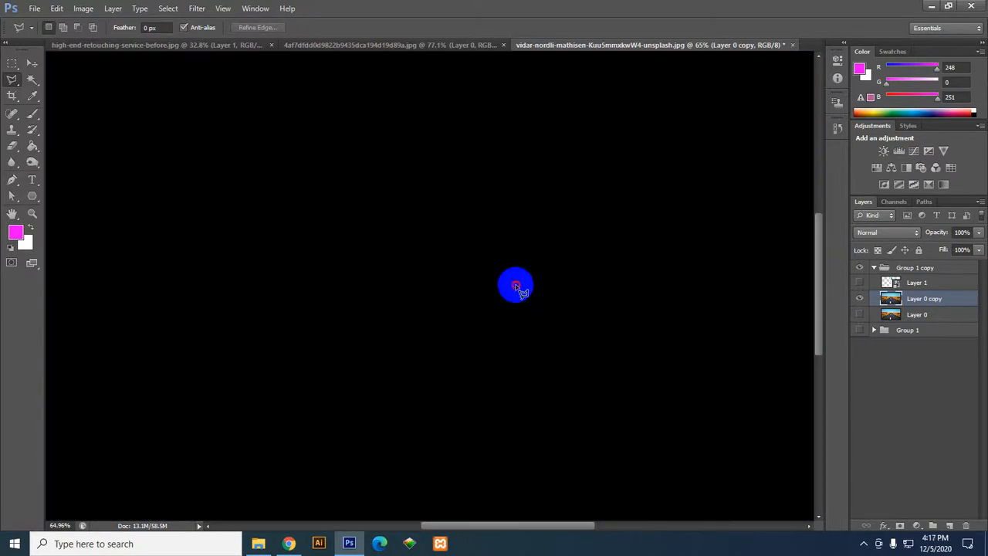
click(536, 293)
click(543, 296)
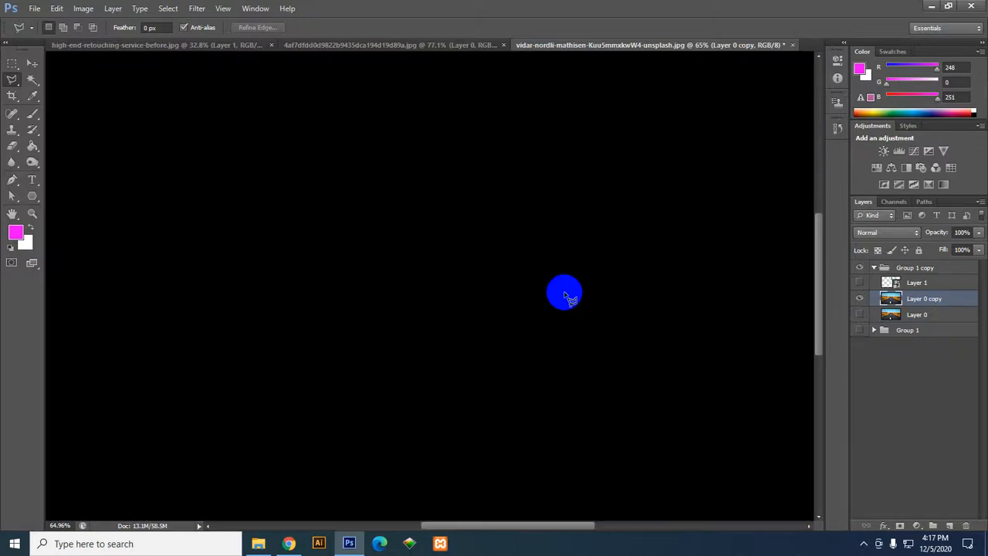
click(578, 305)
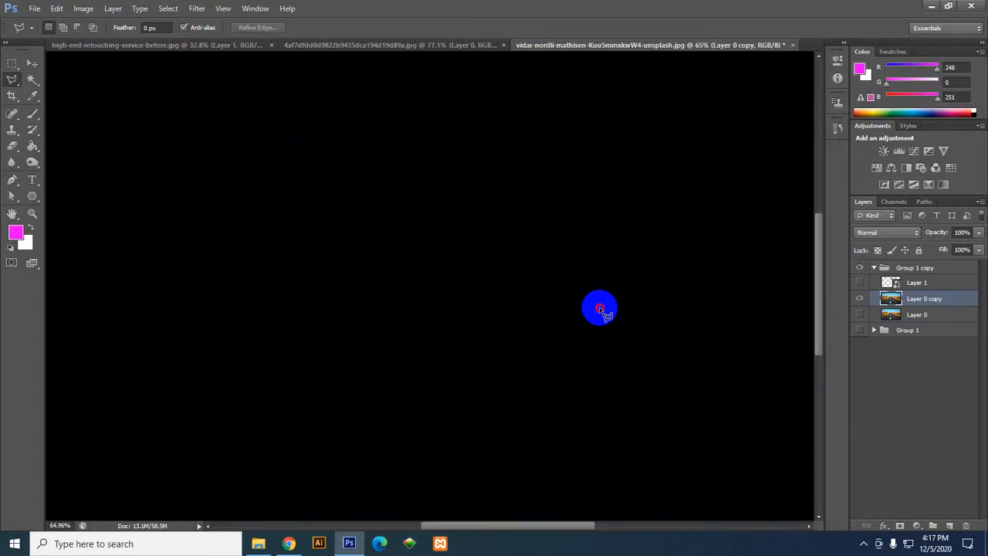
click(642, 327)
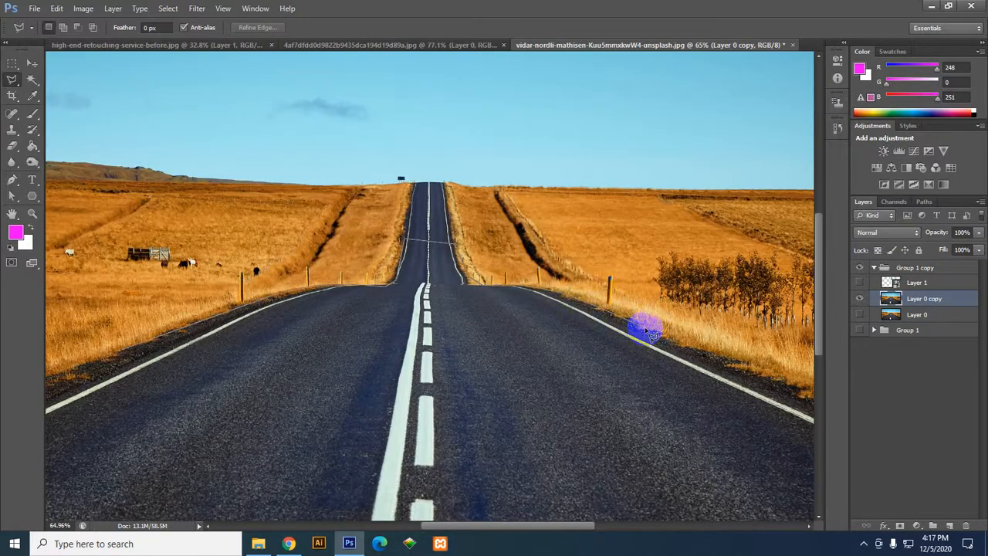
click(667, 339)
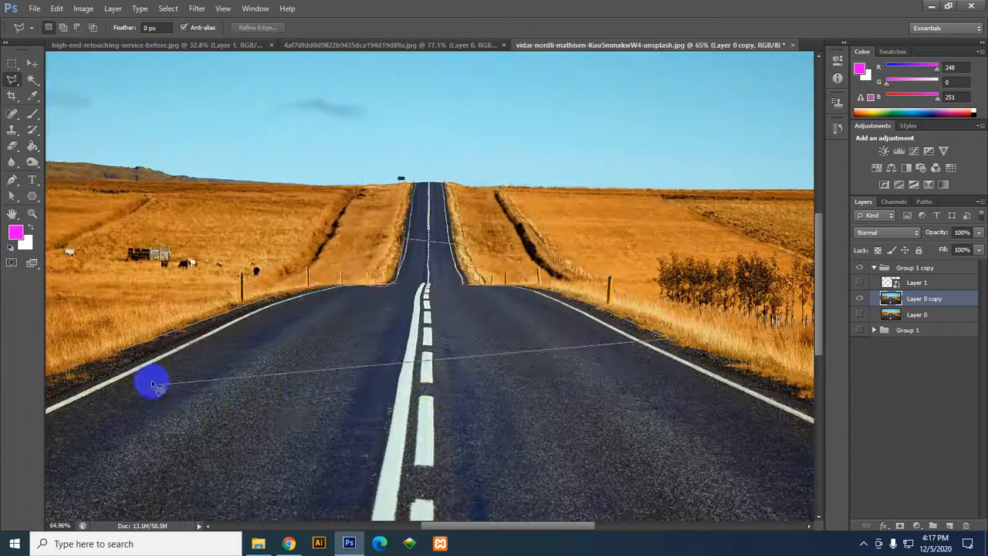
click(127, 353)
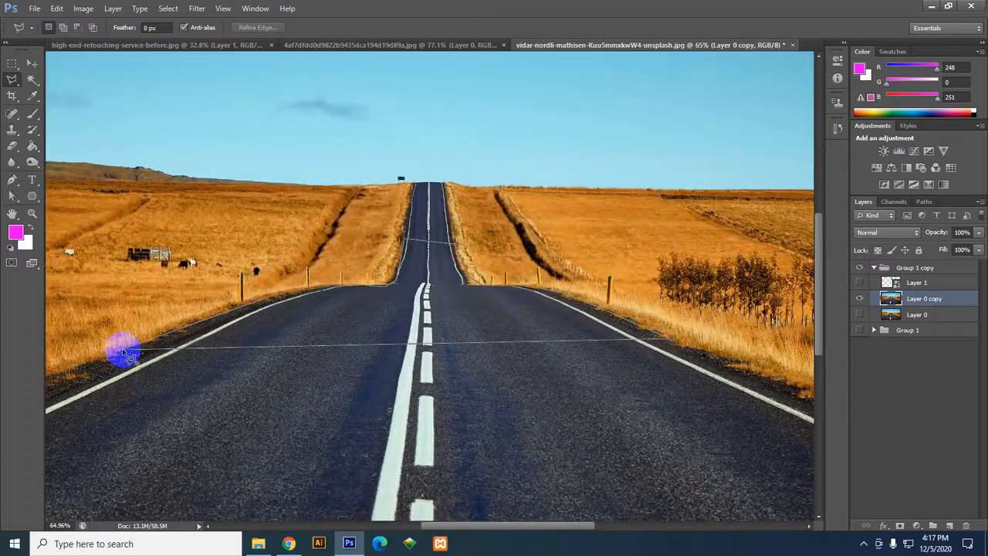
click(250, 352)
Step: Copy the selected road section onto its own layer and show the phone layer again
scroll(406, 330, down, 3)
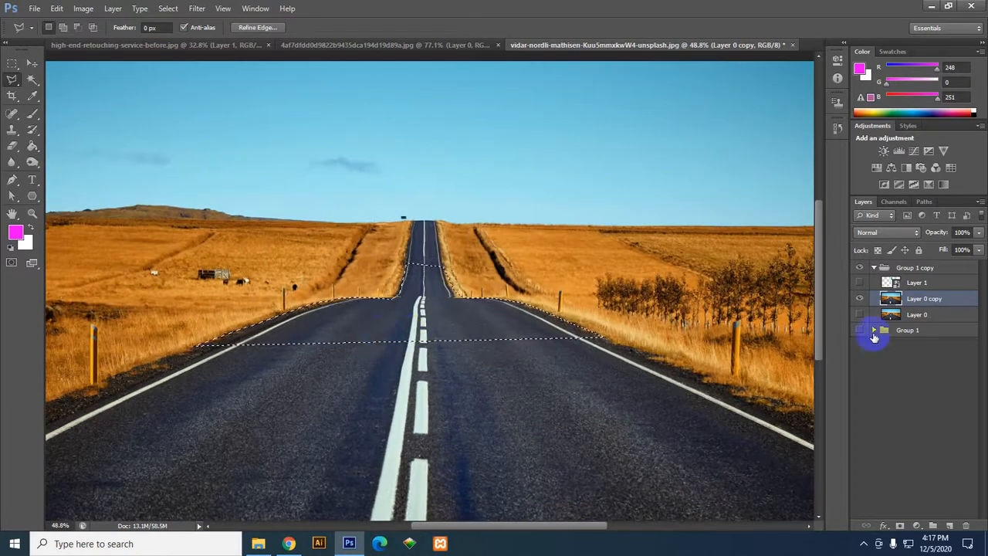
key(ctrl+j)
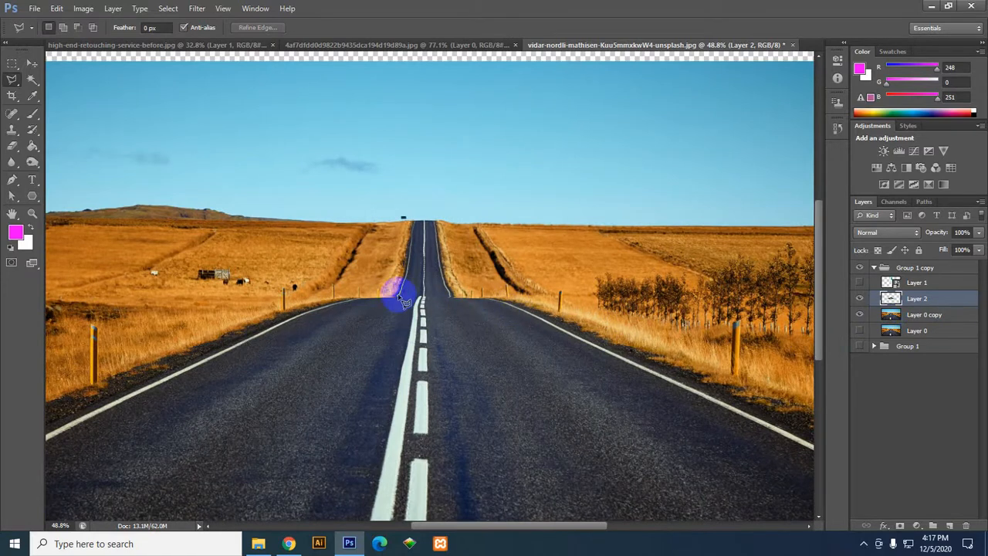
click(31, 63)
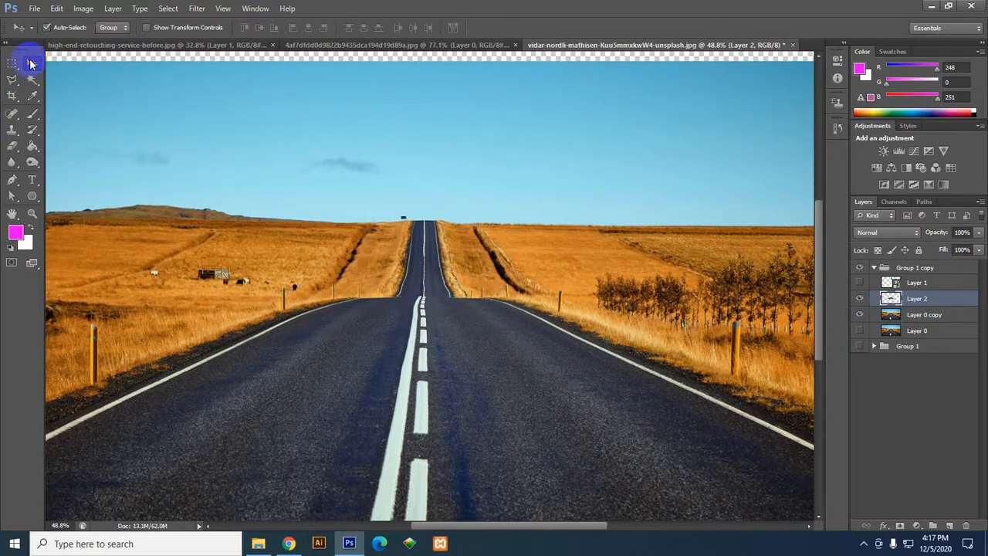
click(859, 283)
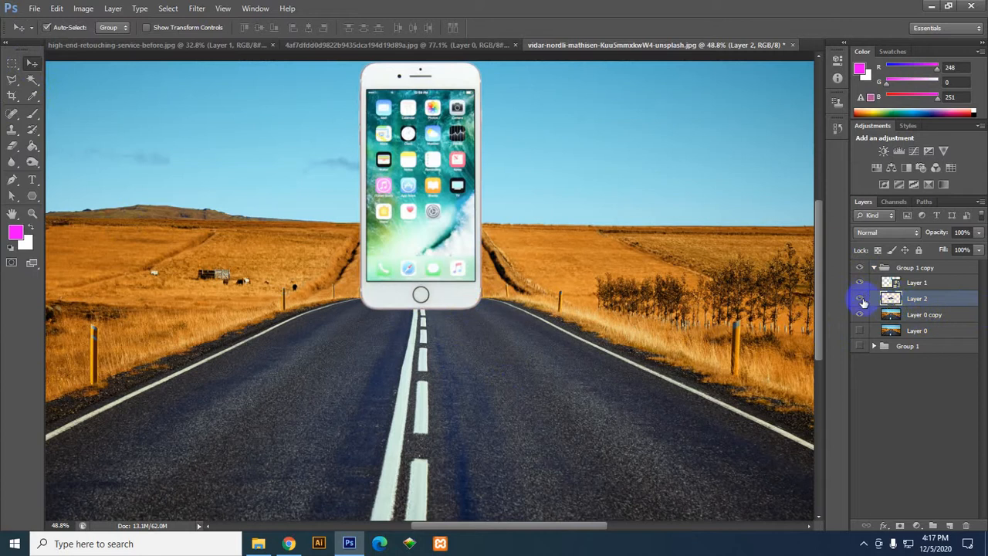
Step: Undo a trial move of the artwork, ungroup Group 1 copy and make Layer 2 active
drag(475, 311, 453, 395)
key(ctrl+z)
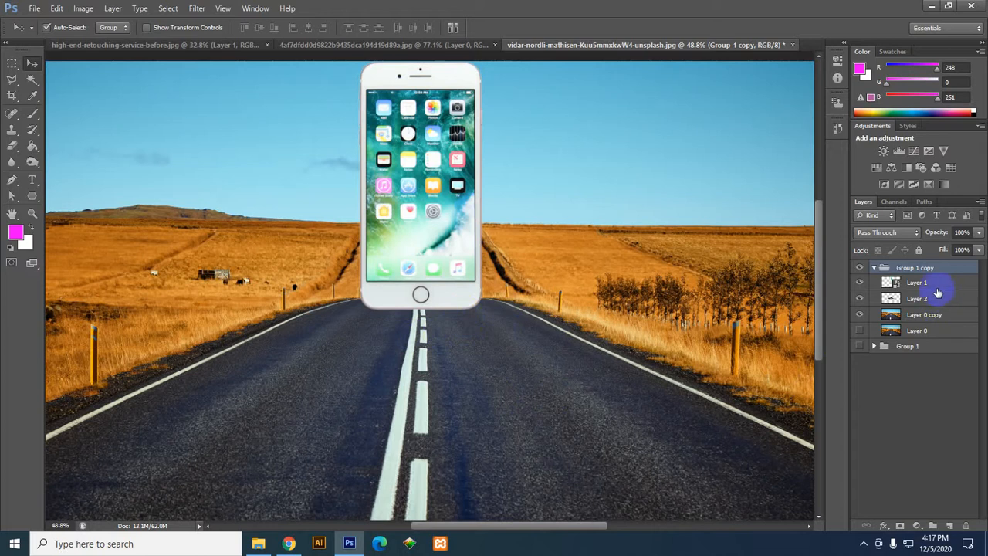
key(ctrl+shift+g)
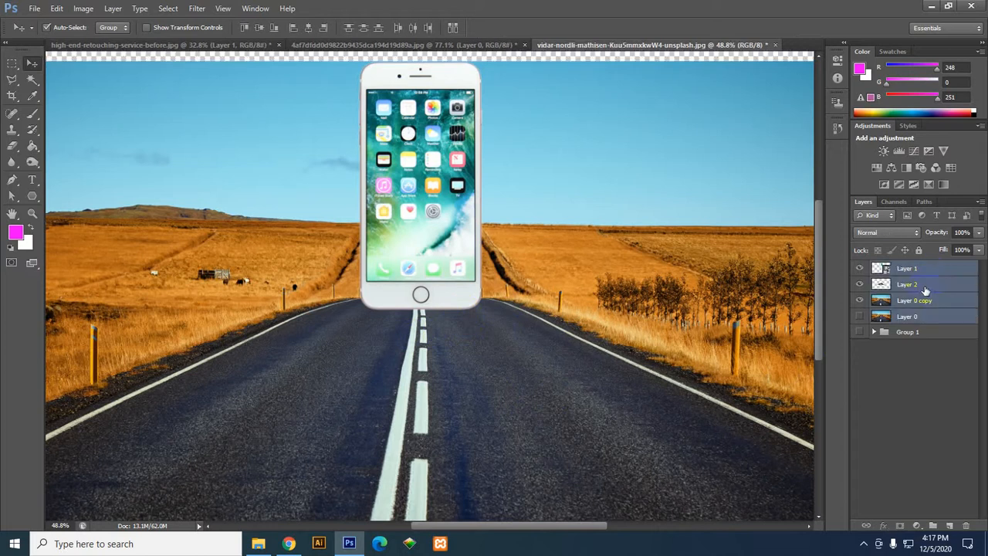
click(936, 290)
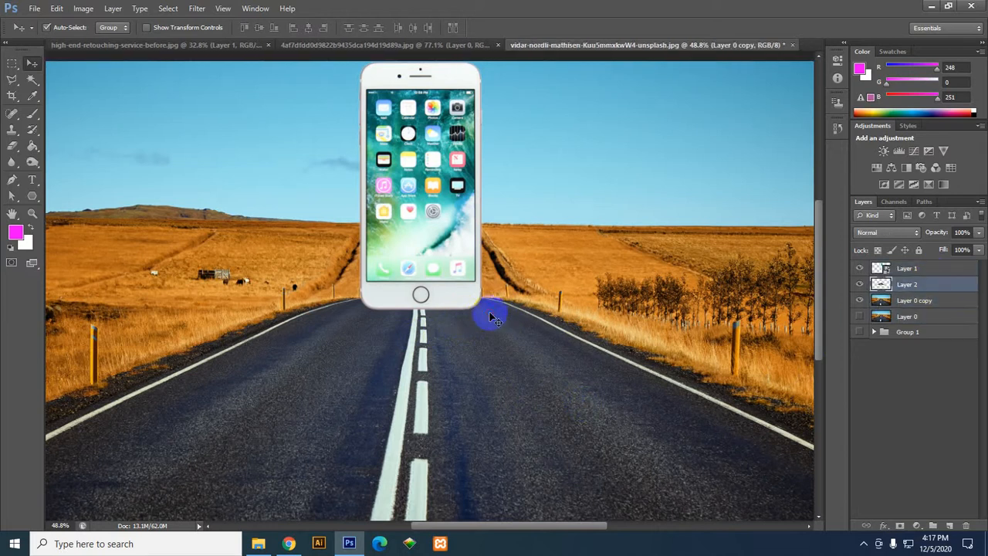
Step: Check the extent of the road cutout on Layer 2 with Free Transform and stack the phone layer directly beneath it
drag(495, 311, 433, 406)
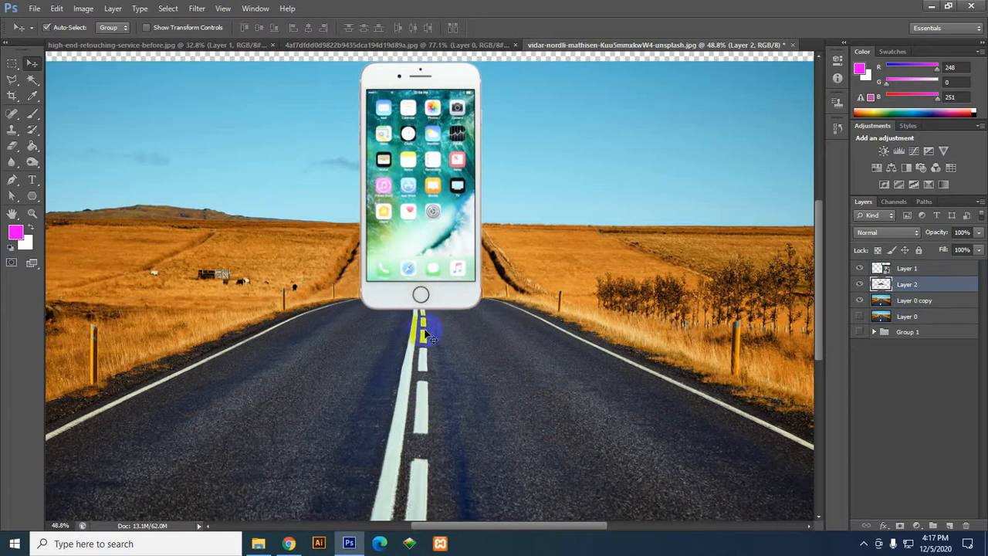
scroll(443, 319, up, 1)
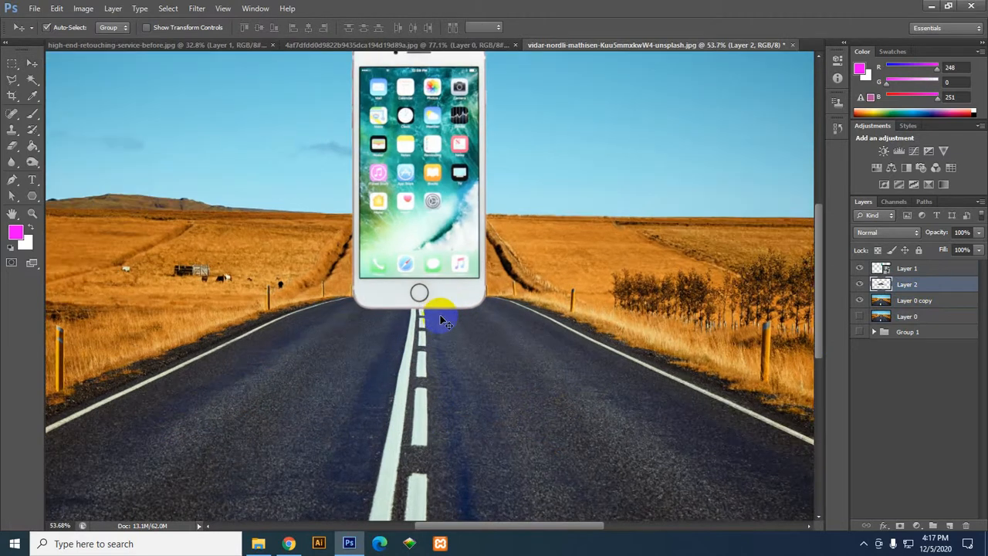
key(ctrl+t)
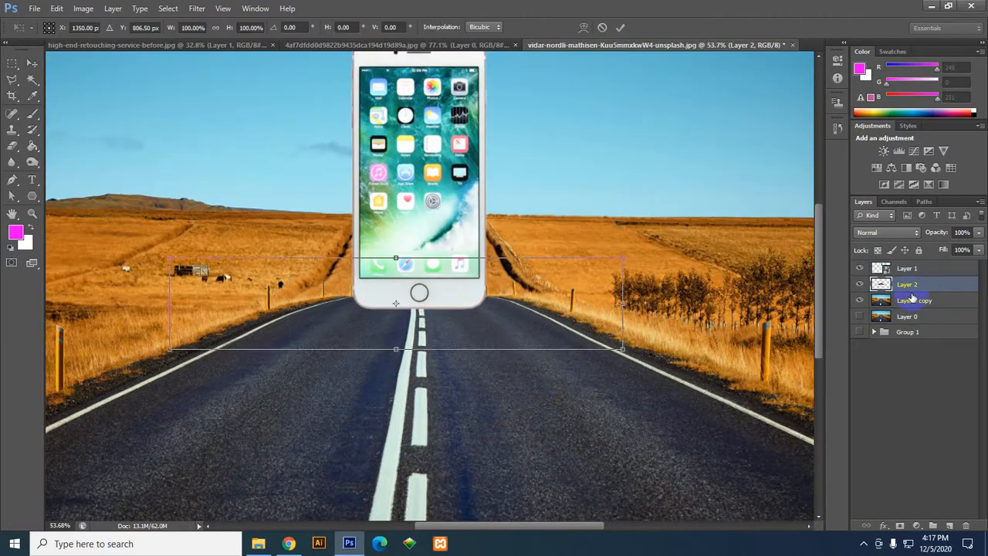
key(Return)
drag(911, 270, 912, 292)
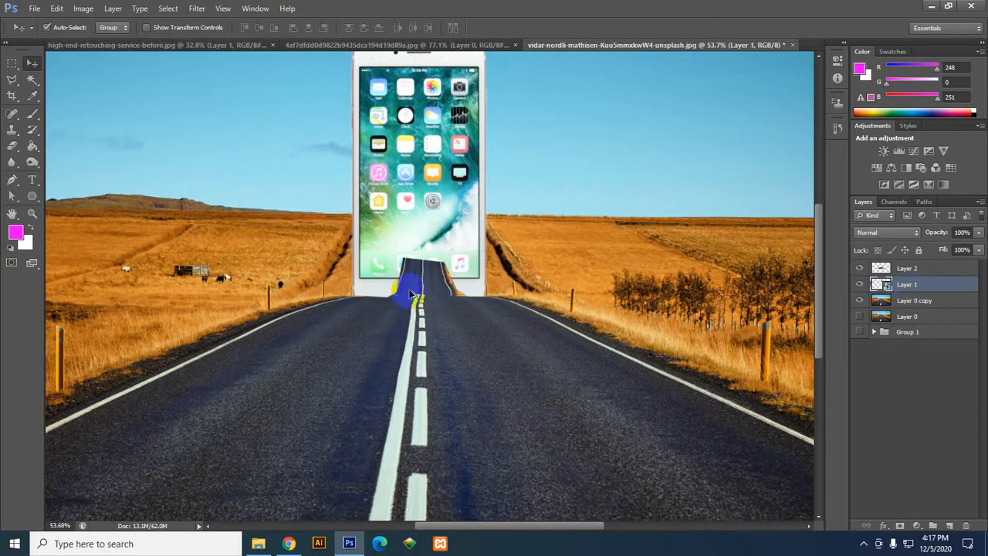
scroll(411, 294, up, 3)
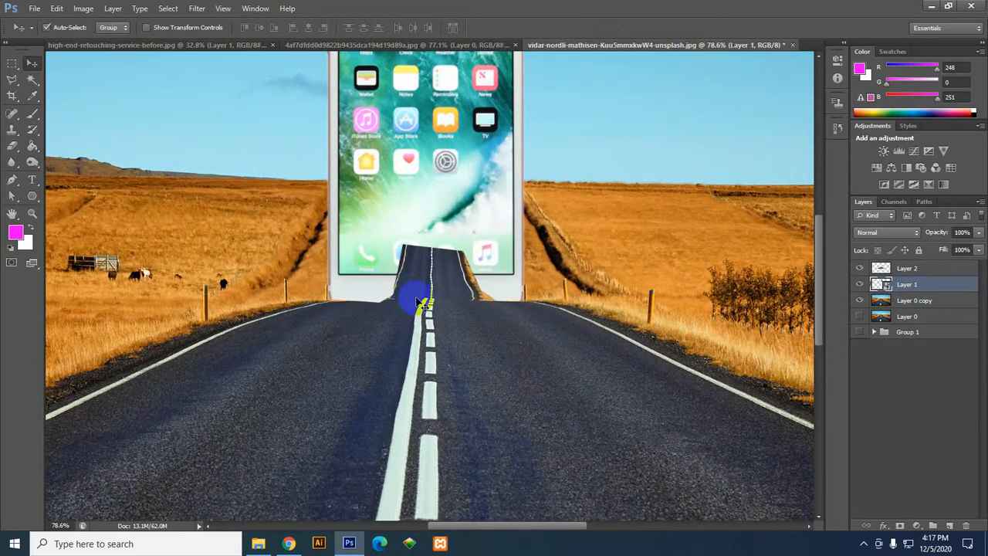
scroll(421, 294, up, 1)
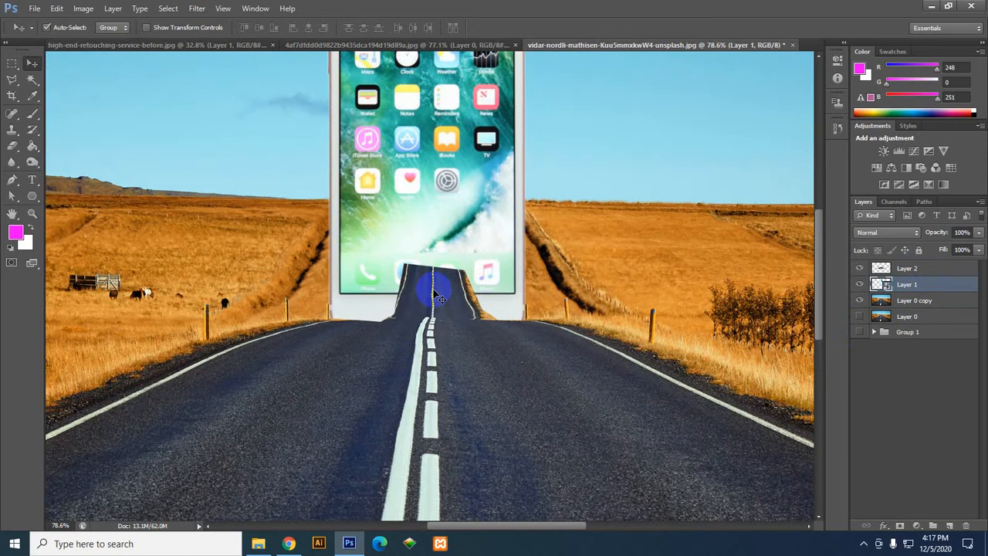
key(ctrl+t)
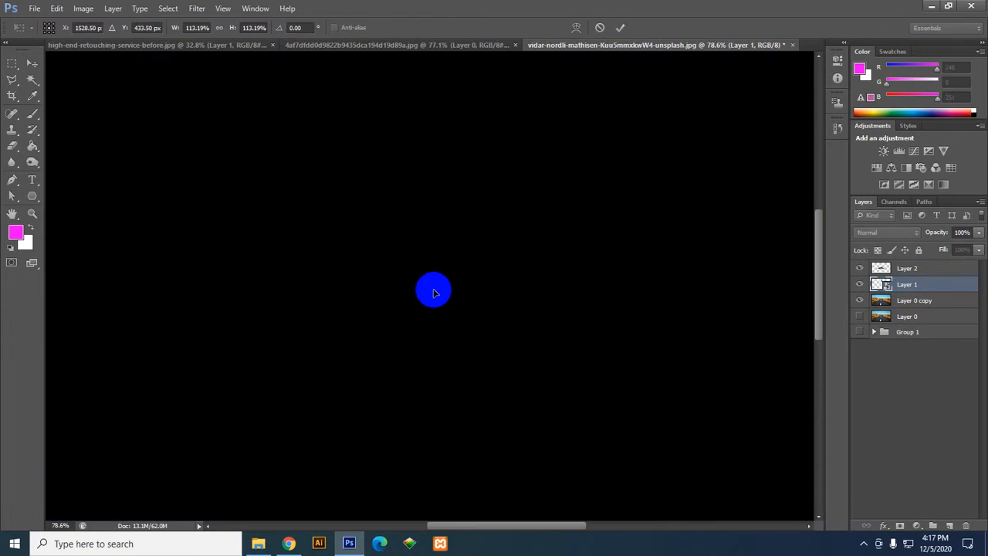
double_click(433, 291)
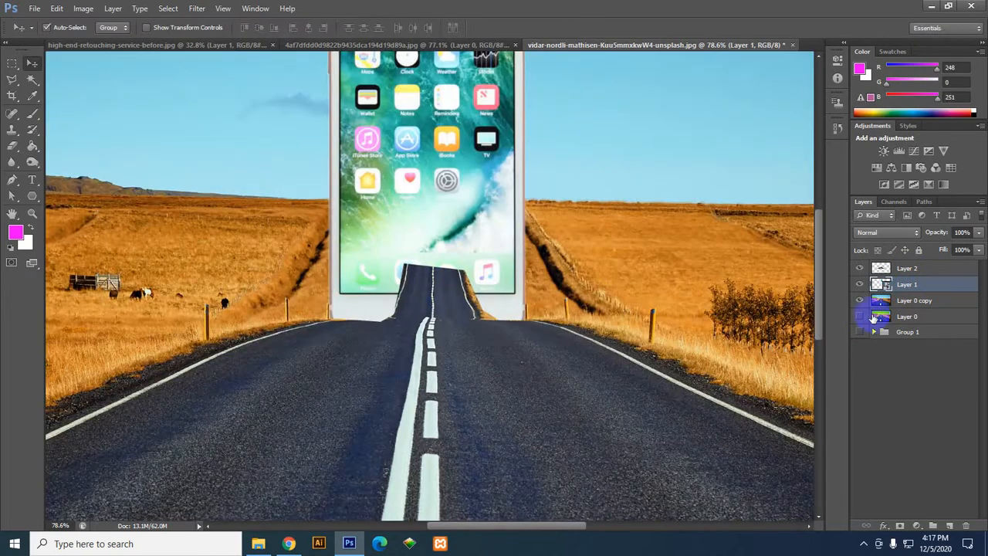
Step: Warp the road cutout on Layer 2 so its narrow distant end stretches up onto the phone's screen
click(917, 271)
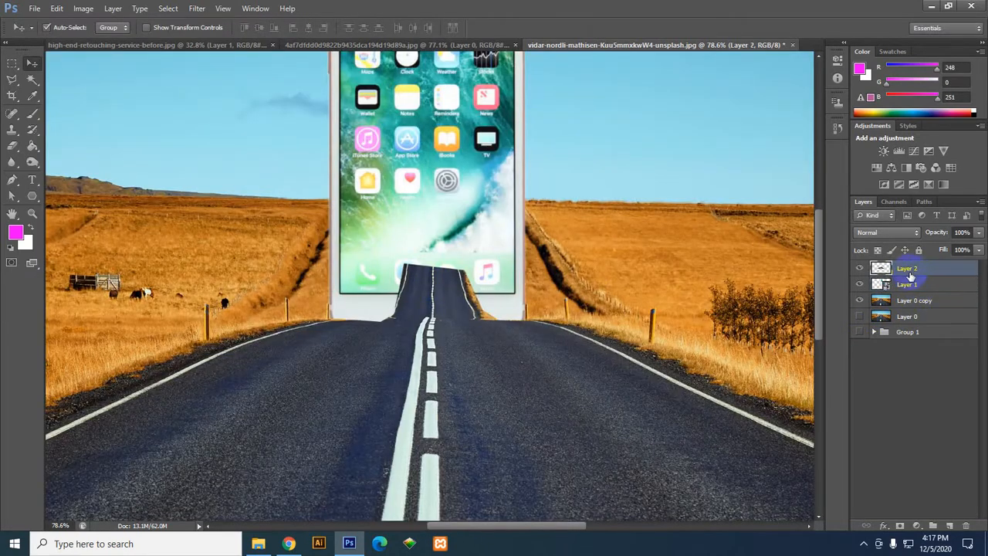
key(ctrl+t)
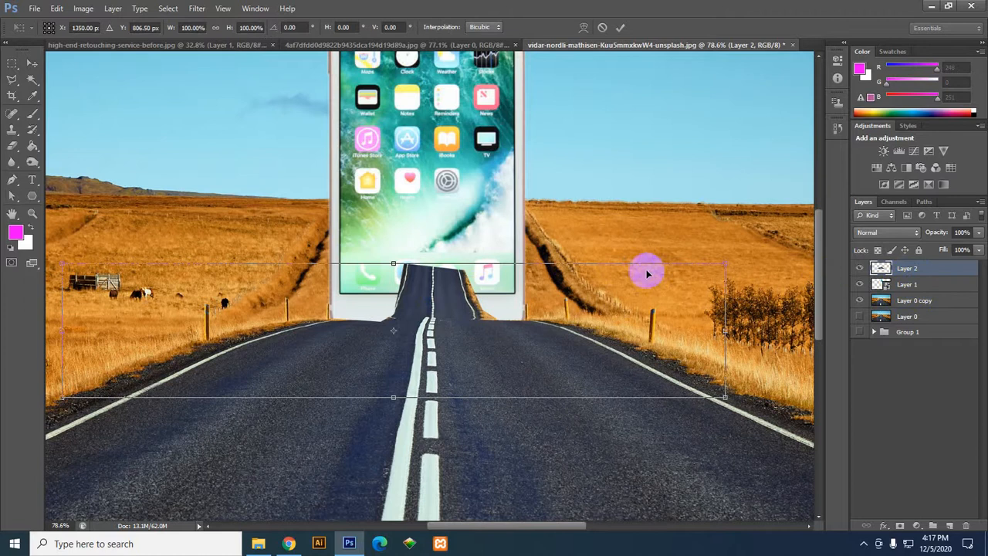
right_click(439, 246)
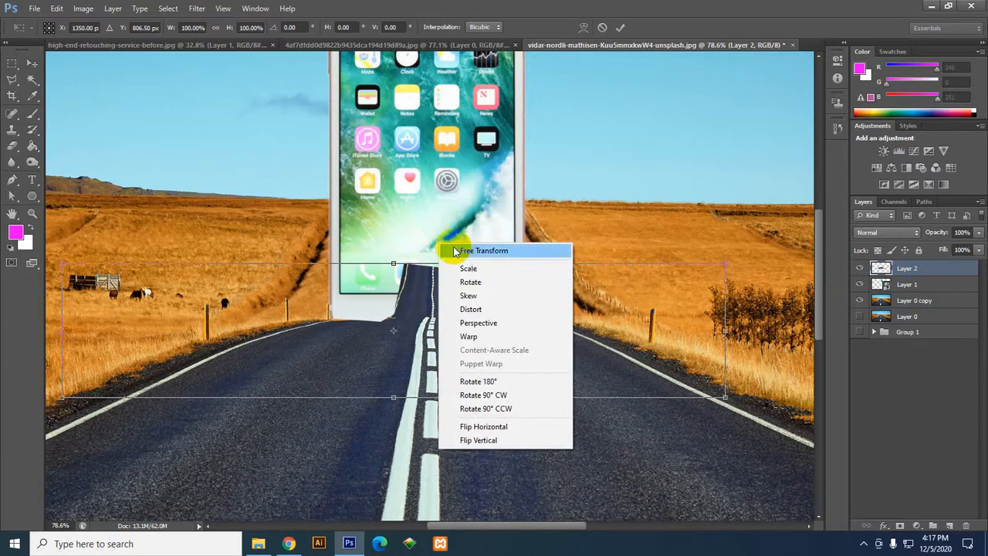
click(488, 338)
drag(458, 293, 440, 221)
scroll(421, 274, up, 2)
scroll(430, 261, down, 1)
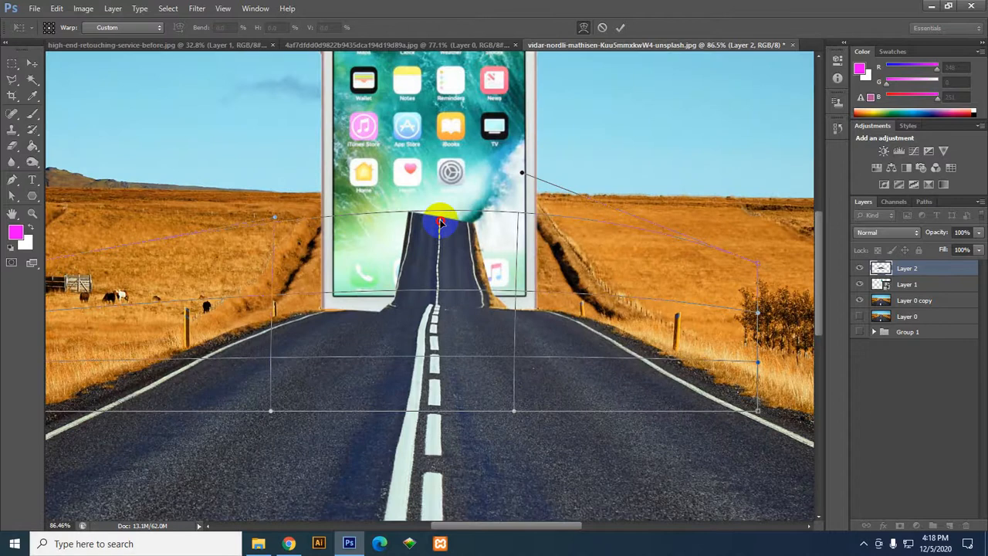
Step: Fine-tune the warp around the cutout's upper end so the road runs up the screen, and apply it
scroll(440, 222, down, 3)
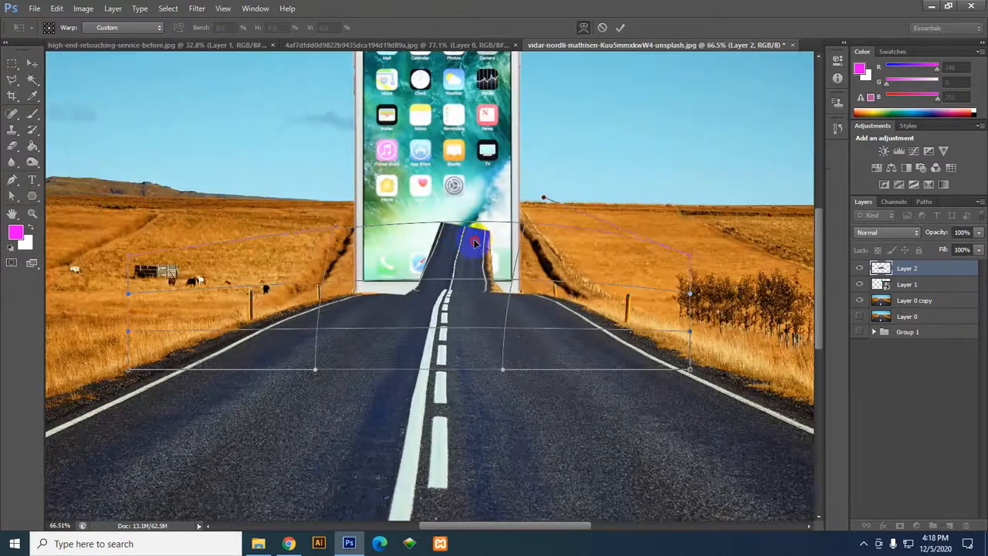
scroll(444, 241, down, 2)
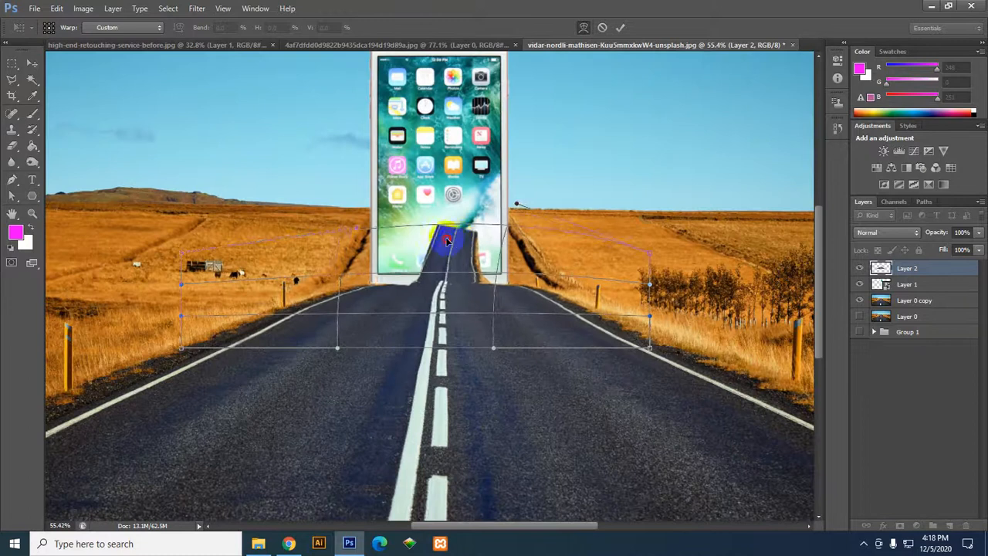
drag(446, 241, 451, 240)
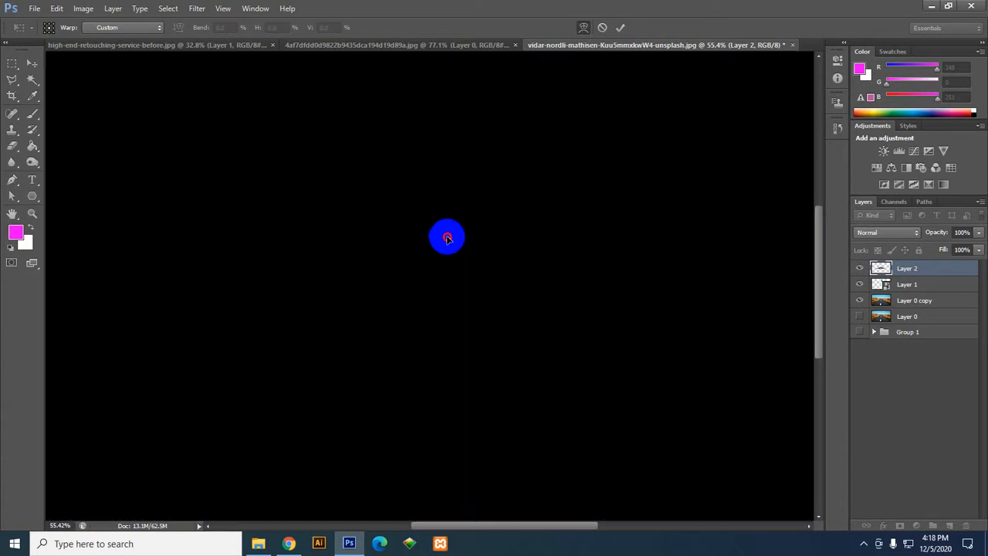
scroll(444, 236, down, 2)
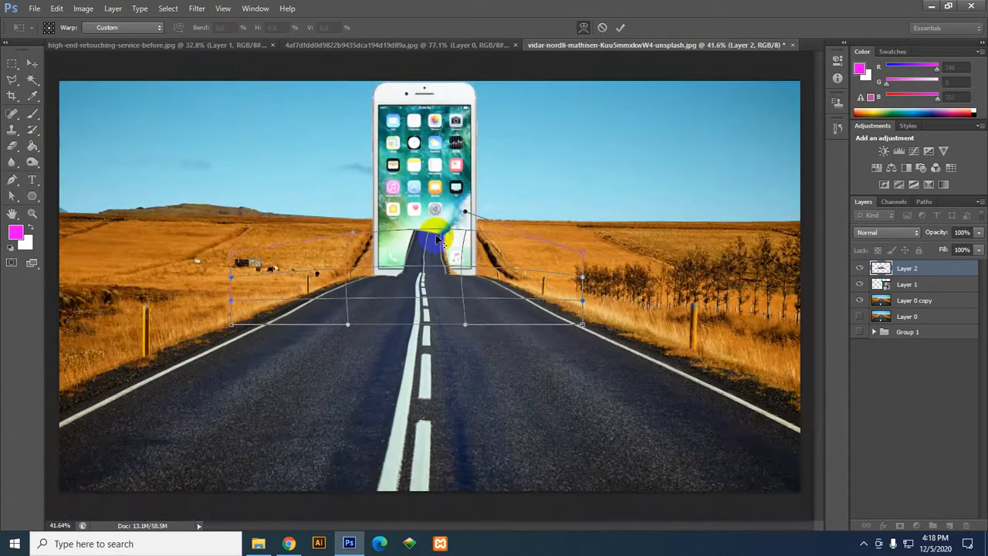
scroll(436, 237, up, 2)
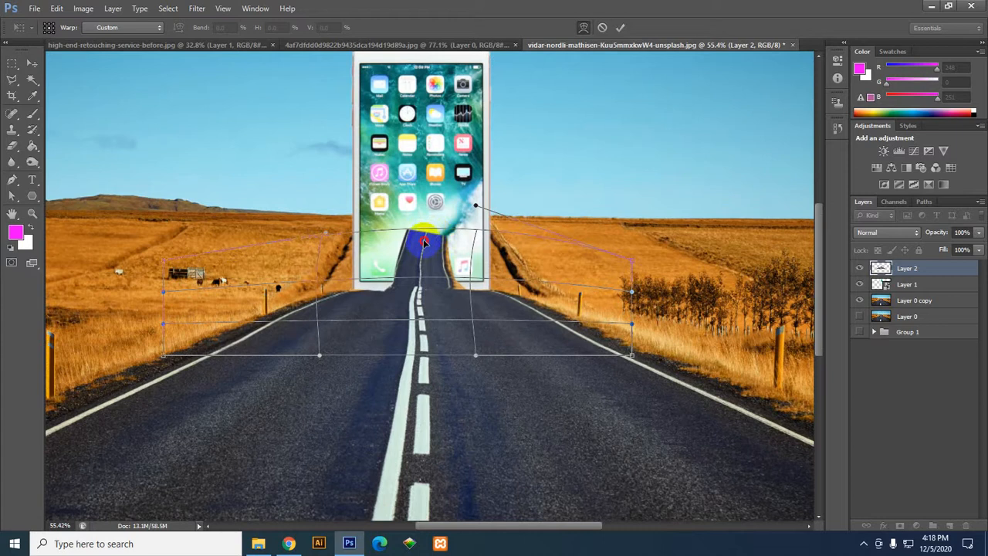
drag(472, 205, 471, 194)
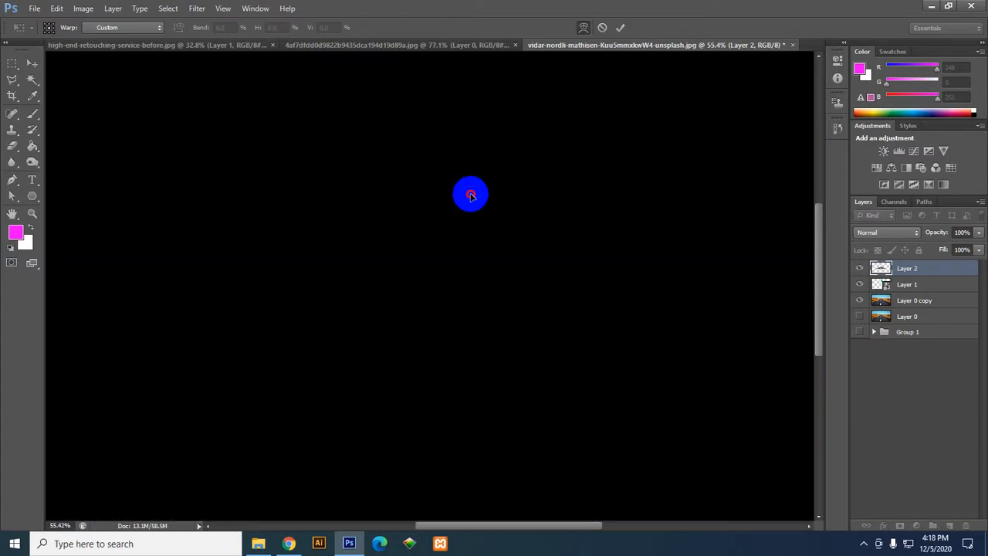
key(Return)
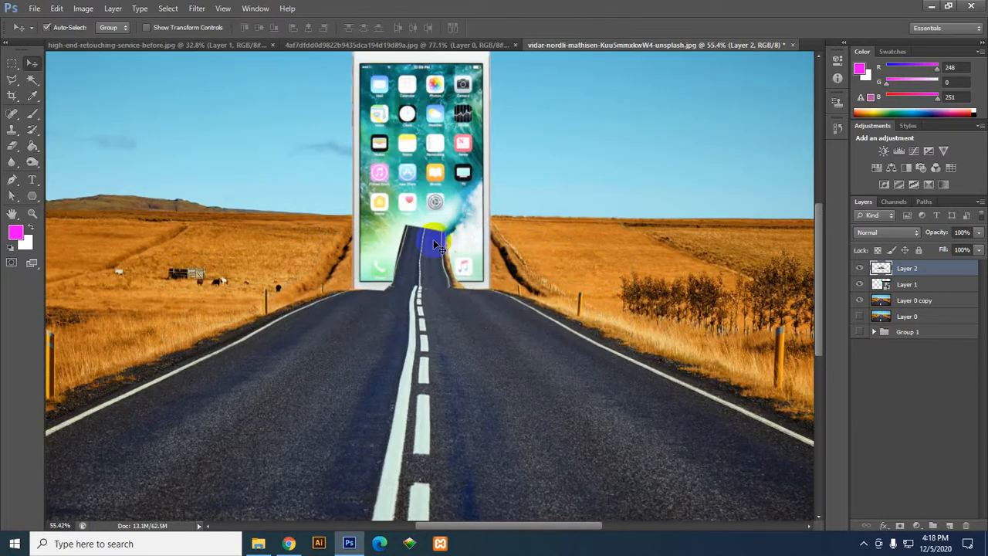
Step: Try to skew the two upper corners of the Layer 2 road cutout inward with Free Transform
key(ctrl+t)
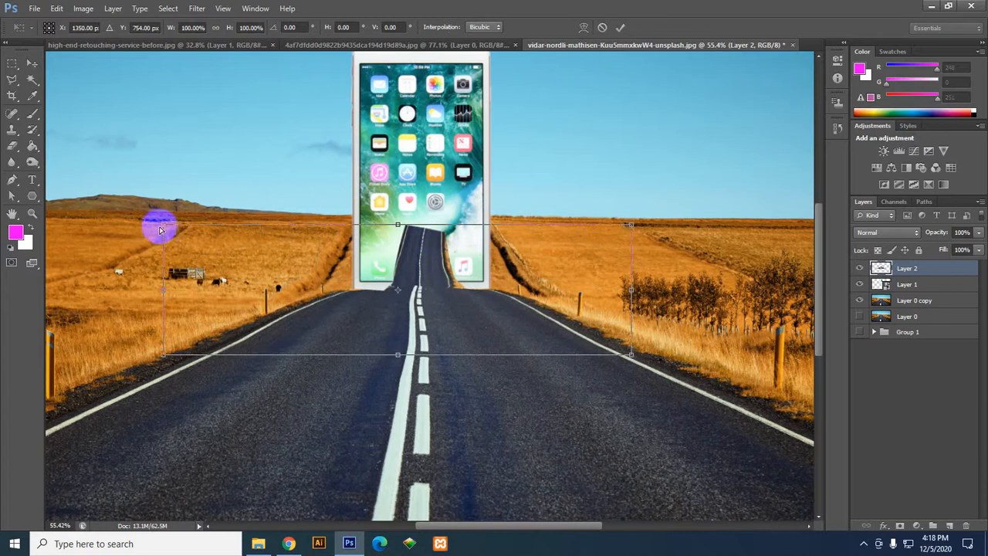
drag(164, 226, 189, 224)
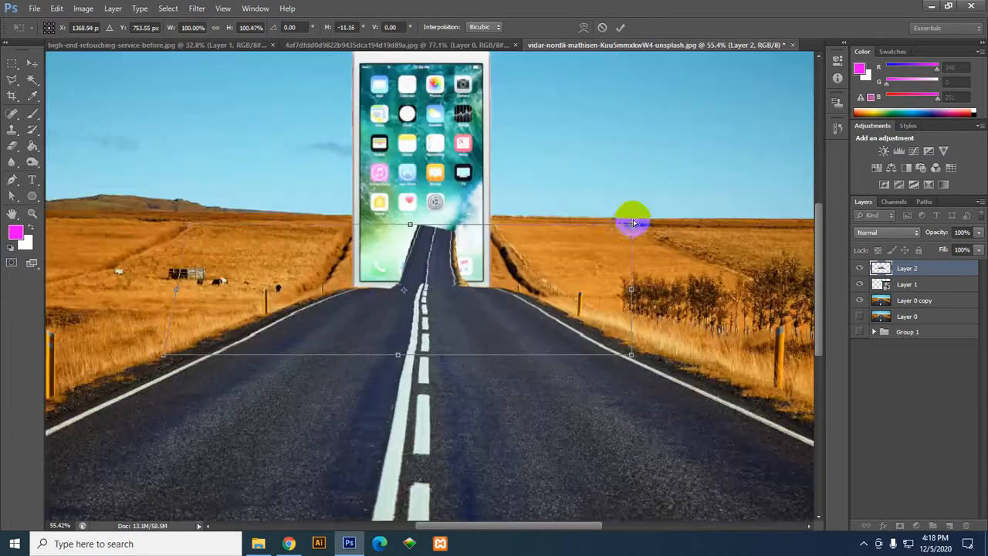
drag(632, 226, 611, 219)
key(Return)
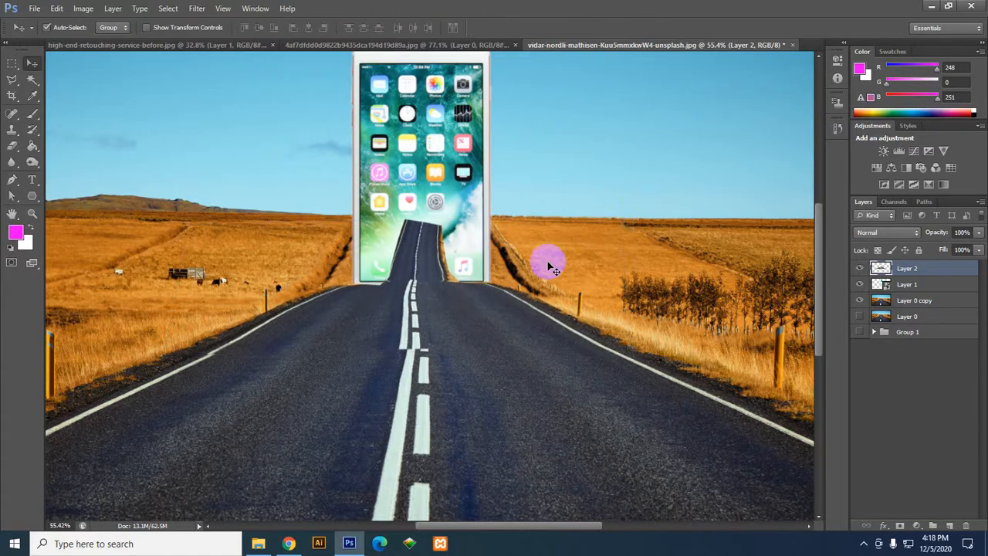
Step: Set up the Eraser Tool with 50% opacity and 50% flow for the road's top edge
scroll(417, 226, up, 5)
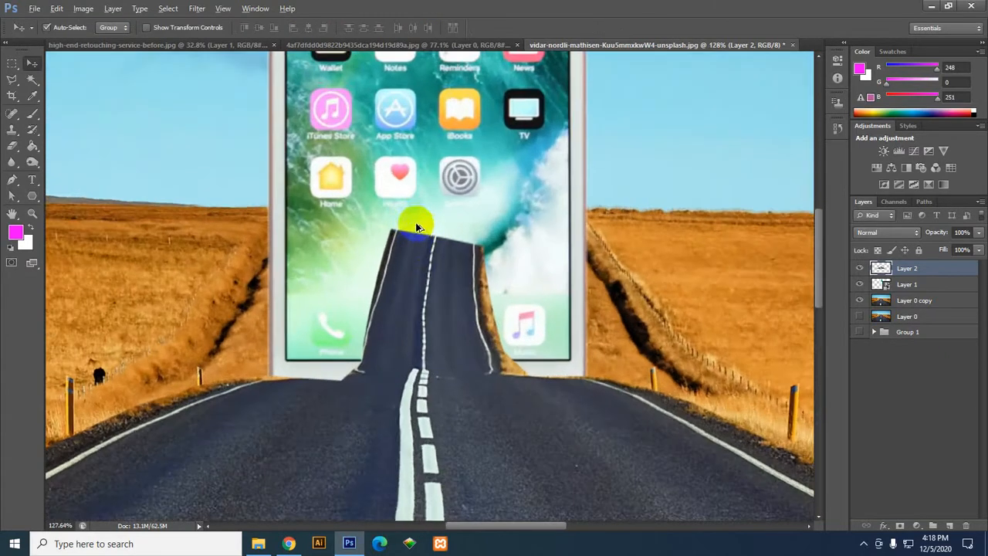
scroll(417, 226, up, 2)
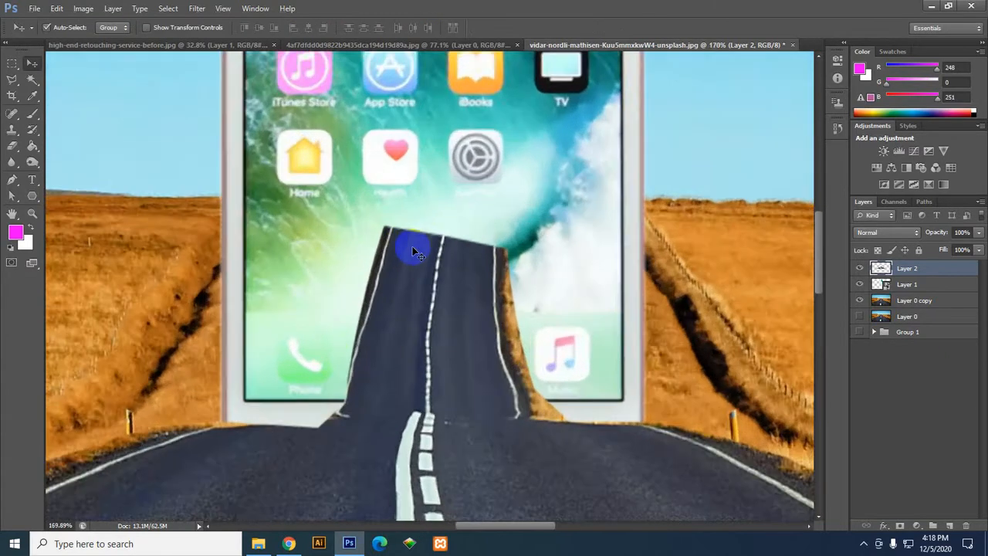
click(15, 152)
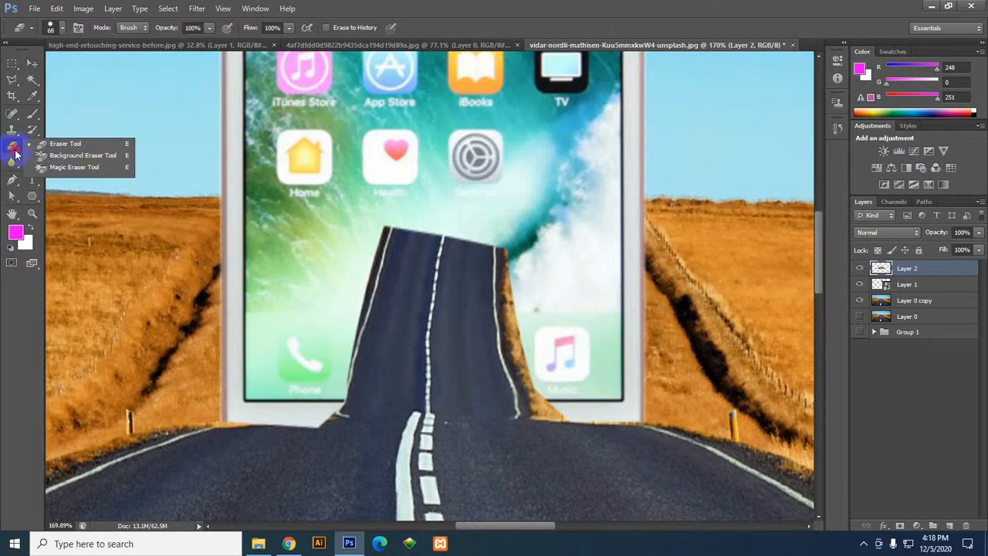
click(59, 145)
click(63, 27)
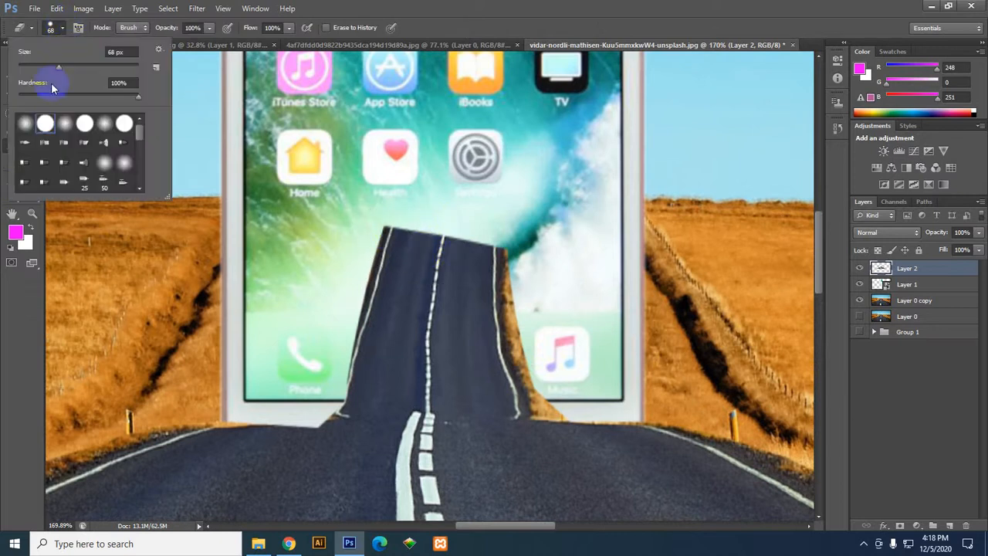
click(192, 28)
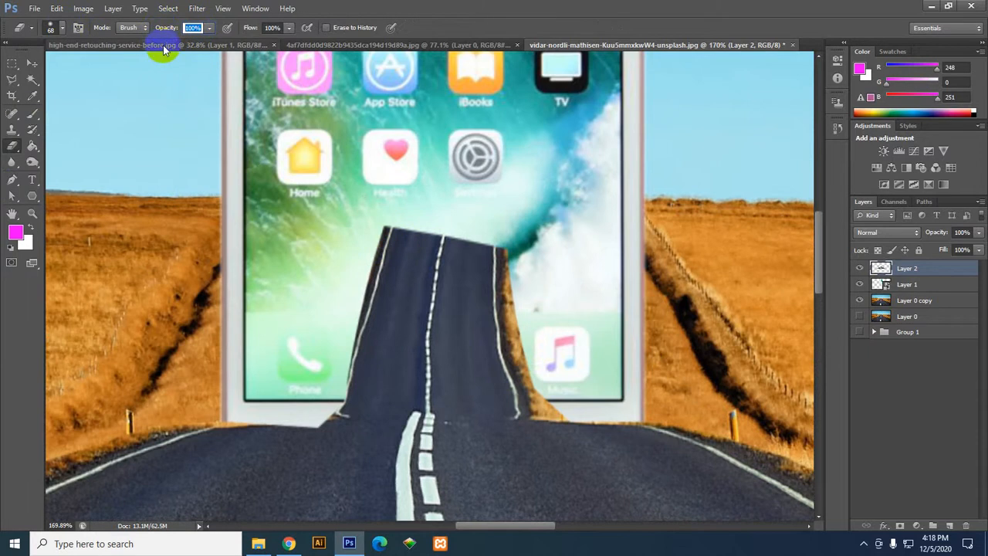
text(50)
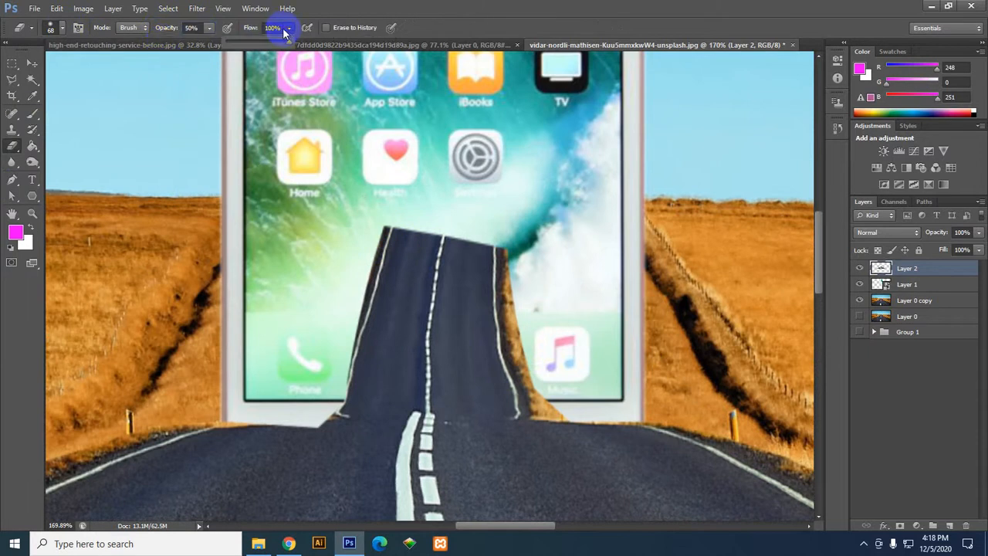
click(281, 29)
text(50)
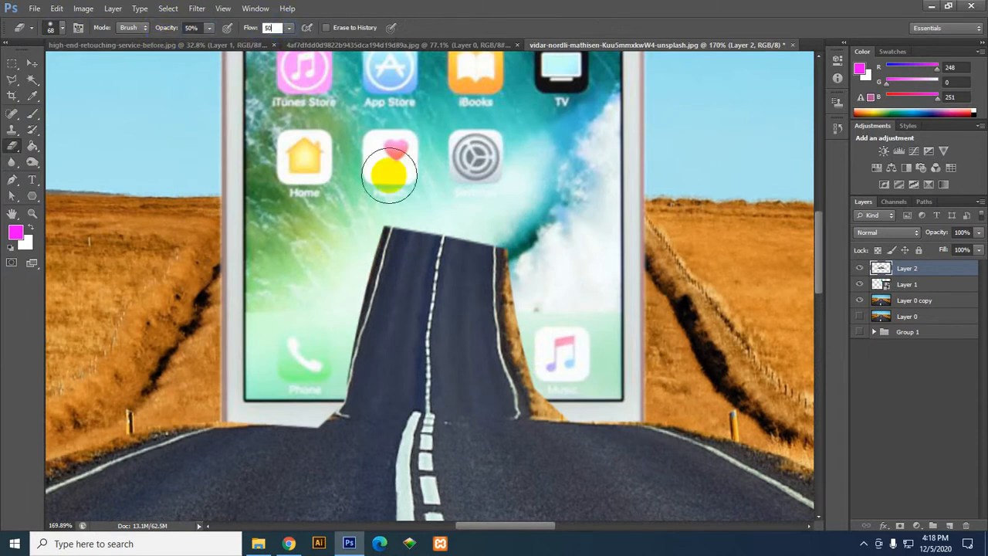
key(Return)
Step: Erase along the hard upper edge of the road on Layer 2 so it fades into the phone screen
mouse_move(471, 235)
mouse_down()
mouse_move(358, 224)
mouse_move(547, 234)
mouse_move(401, 215)
mouse_move(584, 248)
mouse_move(372, 270)
mouse_move(540, 280)
mouse_move(460, 275)
mouse_move(405, 246)
mouse_move(539, 239)
mouse_move(370, 226)
mouse_move(552, 223)
mouse_move(313, 222)
mouse_move(621, 221)
mouse_move(376, 230)
mouse_move(535, 230)
mouse_move(541, 248)
mouse_move(506, 258)
mouse_up()
scroll(554, 229, down, 4)
scroll(553, 231, down, 2)
click(31, 63)
click(278, 201)
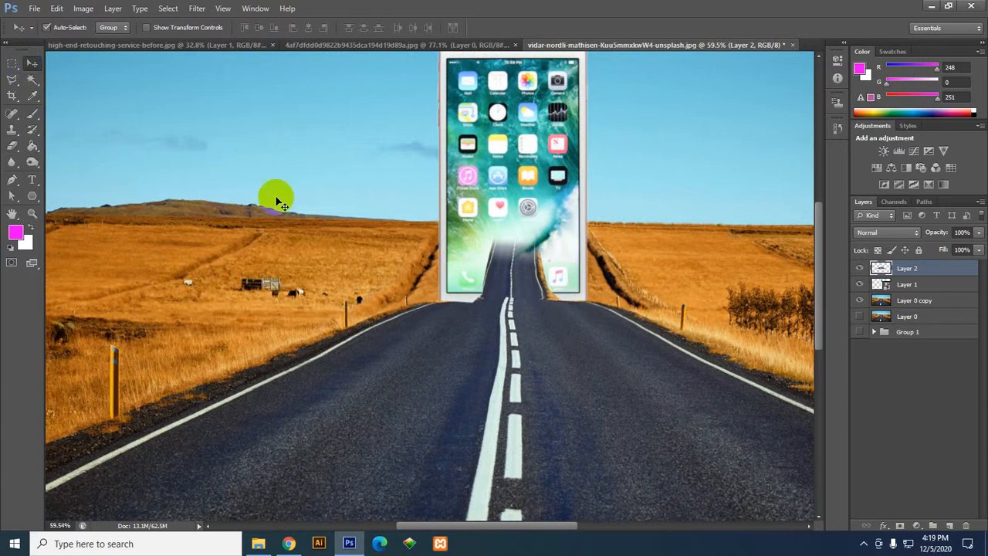
scroll(540, 326, down, 2)
click(546, 258)
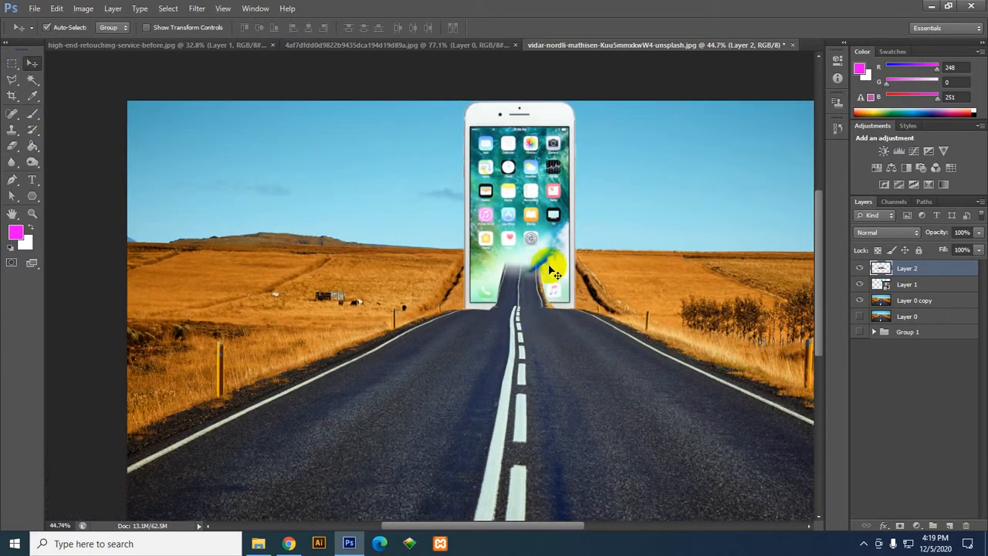
drag(552, 270, 423, 73)
Step: Switch to Chrome, reveal the downloaded images in their folder, and place man_PNG6529.png into the road document in Photoshop
click(932, 6)
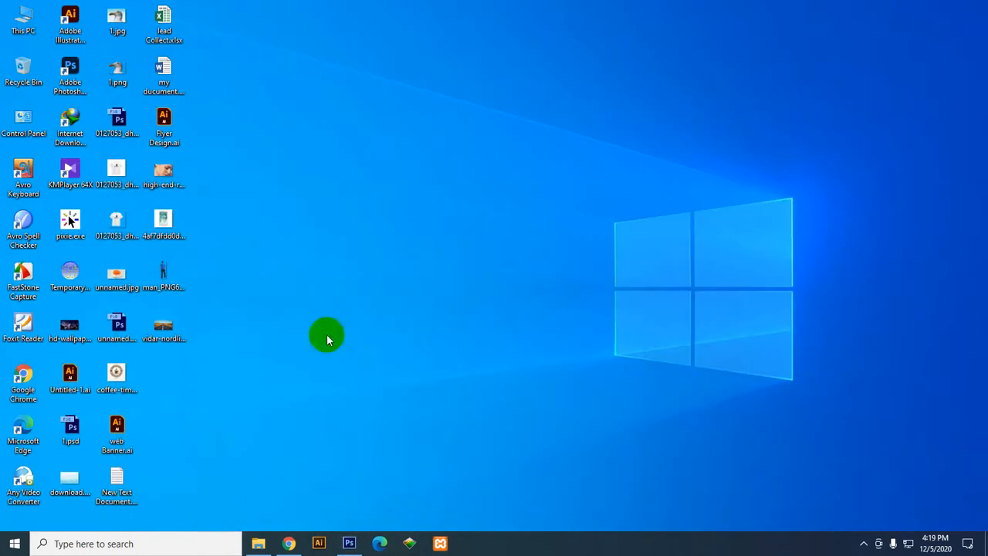
click(288, 544)
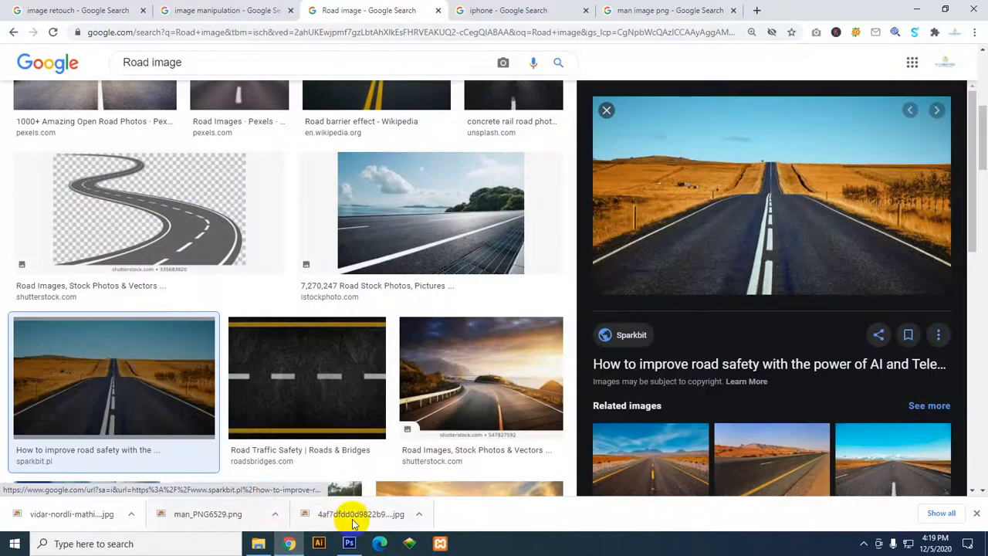
click(418, 514)
click(448, 467)
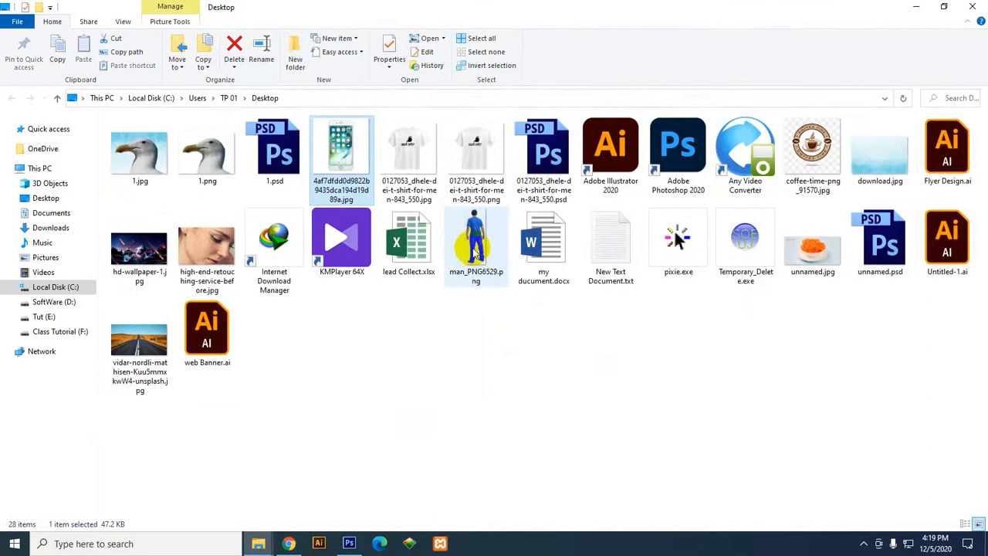
drag(475, 255, 561, 237)
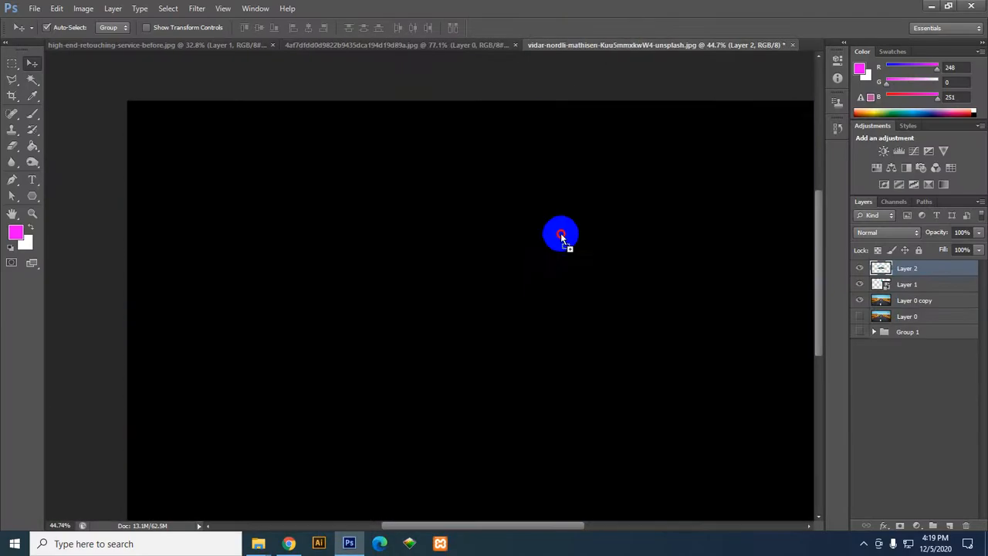
Step: Scale the placed man down to about 15% and stand him beside the centre line in front of the phone
drag(512, 349, 525, 349)
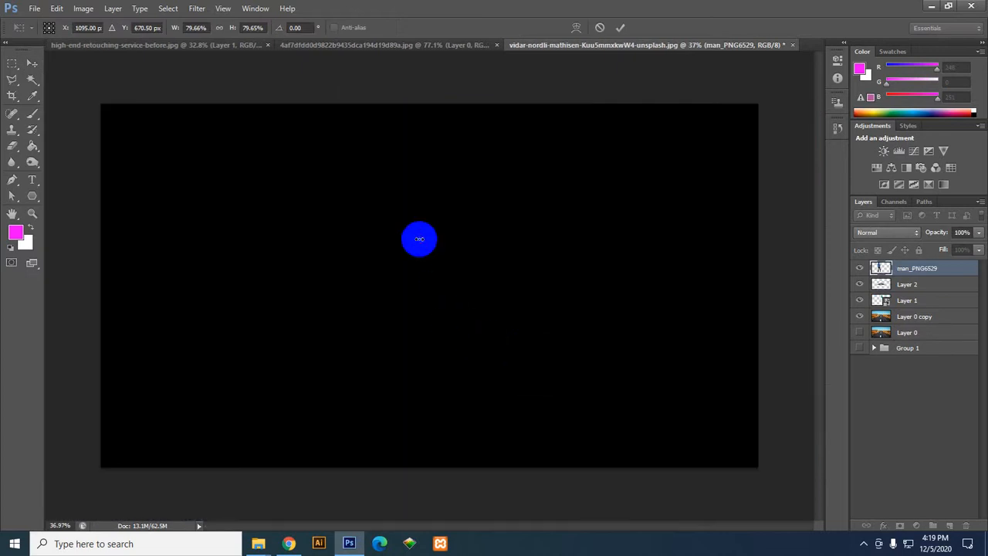
drag(419, 238, 450, 241)
key(ctrl+z)
drag(340, 157, 412, 144)
drag(356, 77, 436, 249)
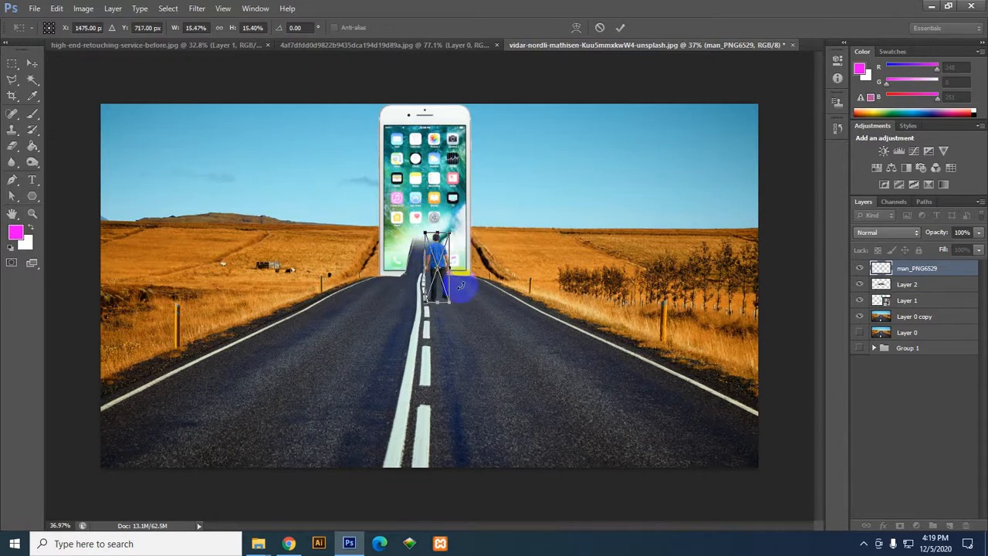
key(Return)
scroll(437, 263, up, 8)
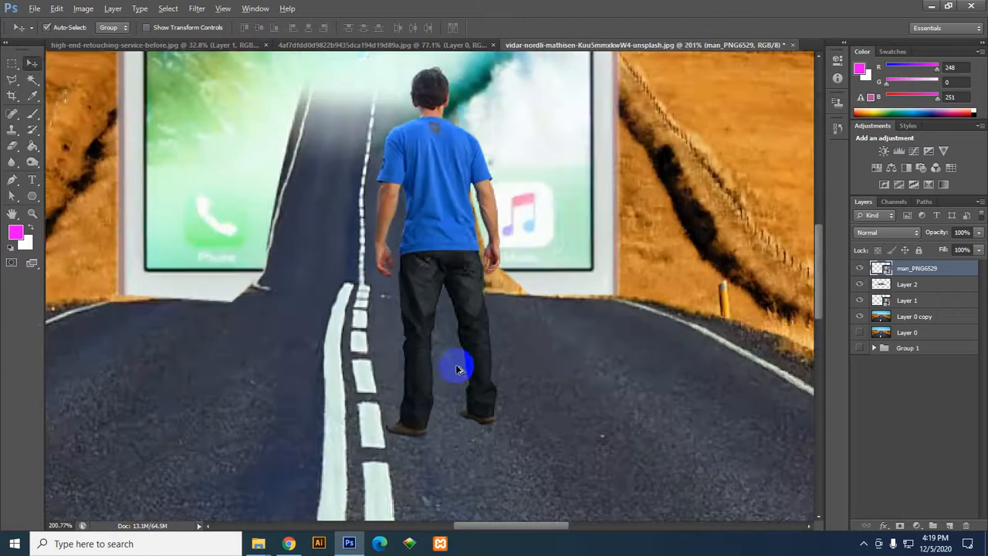
scroll(444, 419, up, 2)
scroll(446, 454, down, 3)
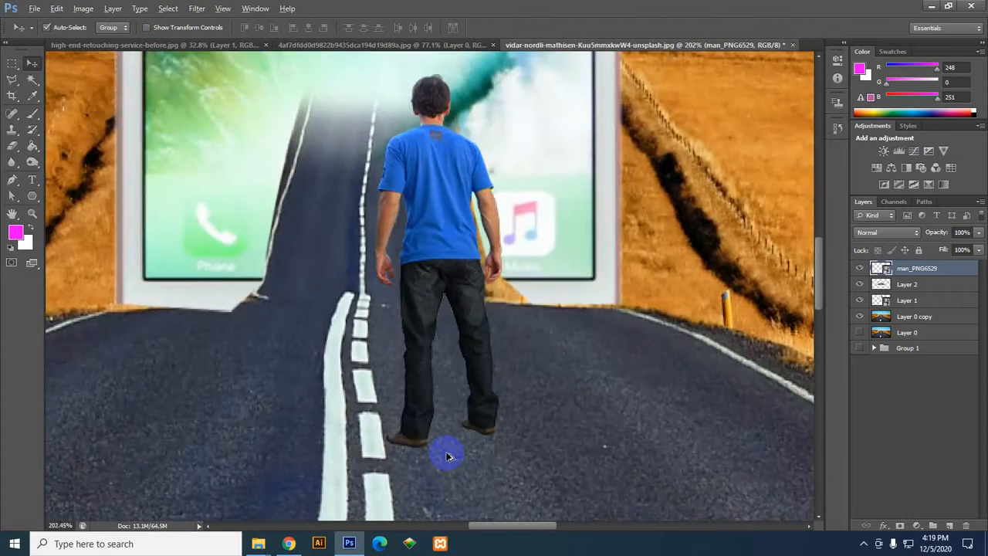
Step: Draw an ellipse shape about 33 × 17 px under the man's left foot with the Ellipse Tool
scroll(448, 456, up, 2)
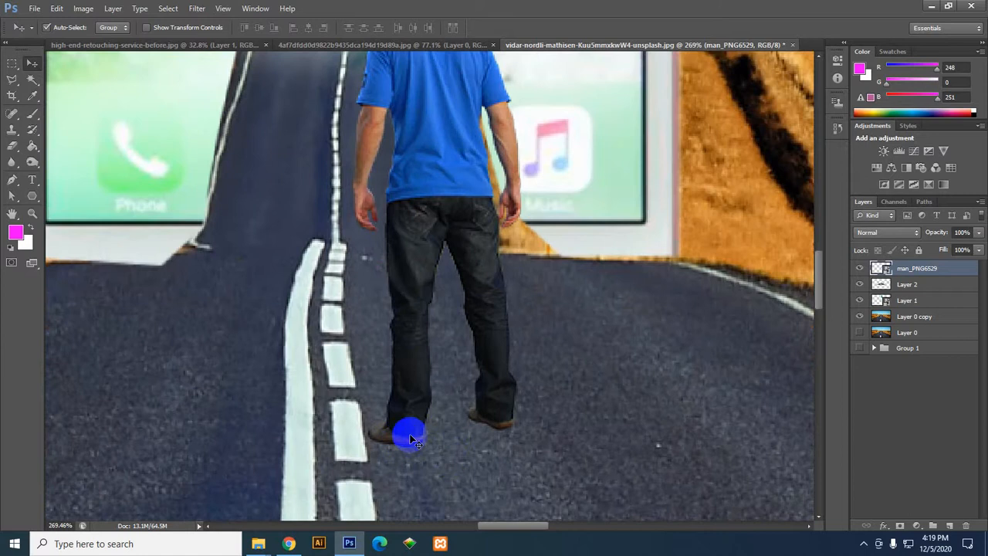
scroll(395, 444, down, 3)
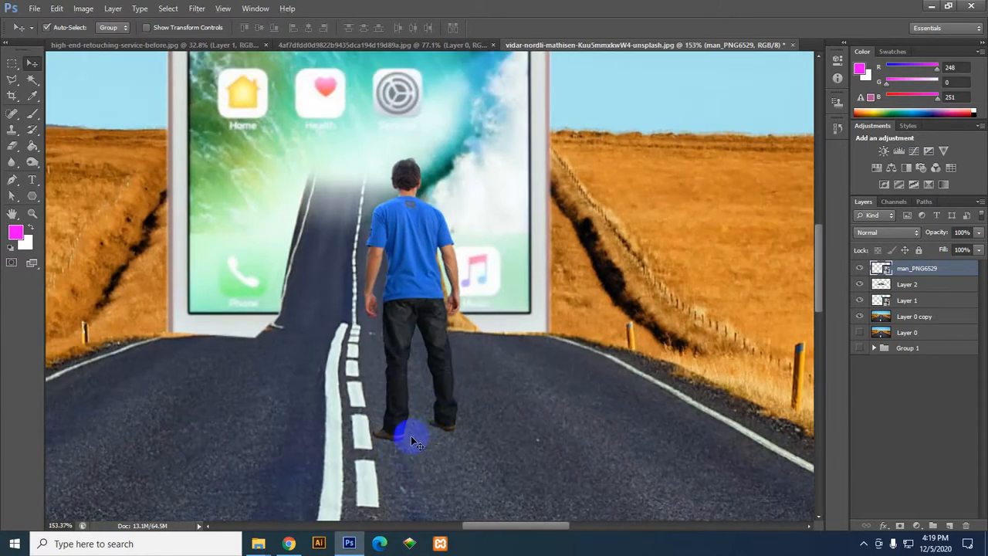
scroll(414, 442, up, 1)
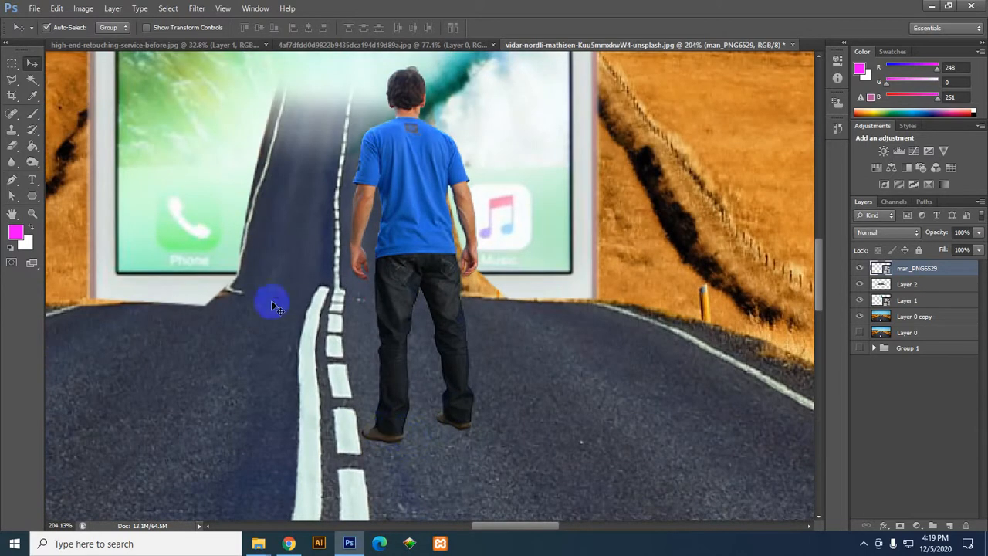
click(10, 180)
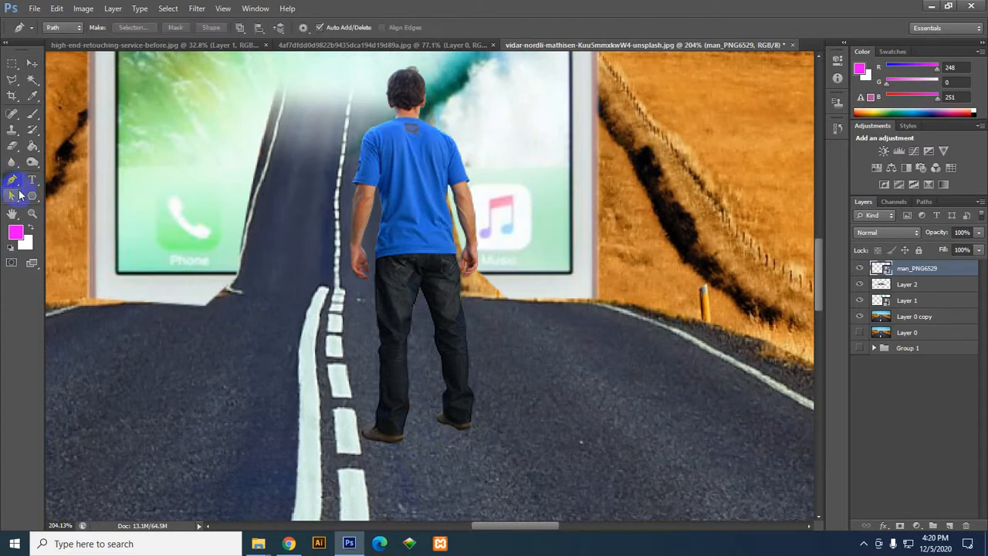
click(32, 195)
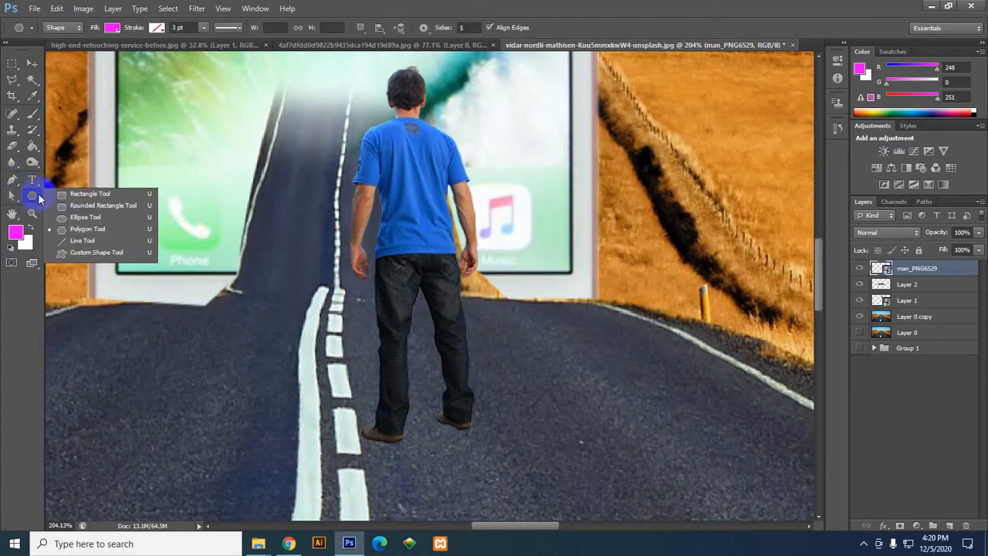
click(84, 219)
scroll(389, 434, up, 4)
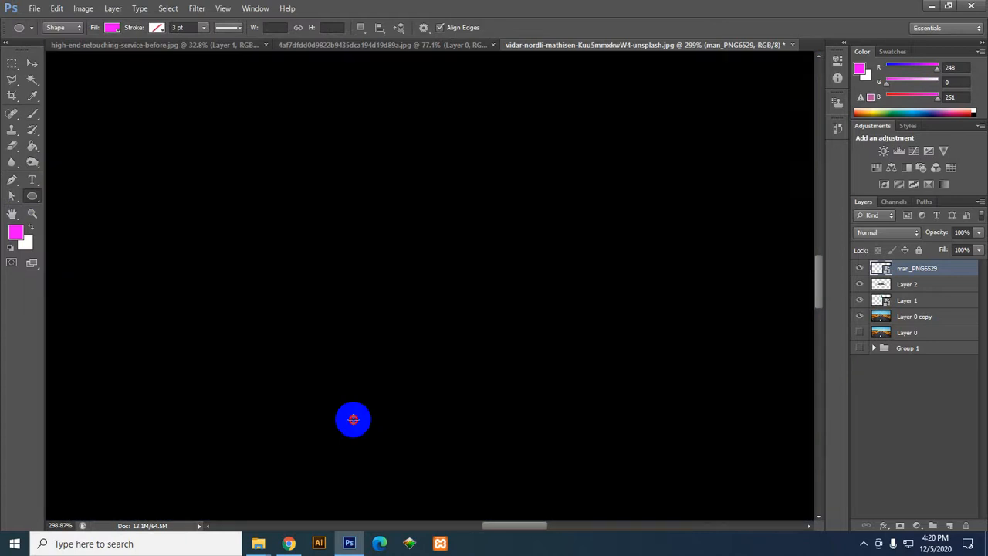
drag(353, 419, 408, 448)
scroll(407, 448, down, 4)
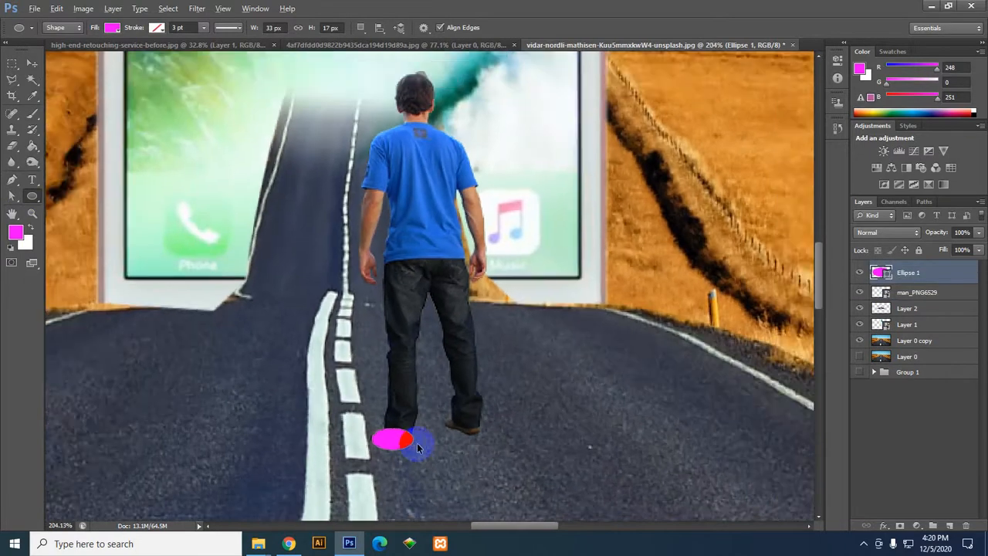
Step: Change the fill colour of the ellipse under the man's left foot to black
scroll(417, 448, down, 2)
double_click(884, 273)
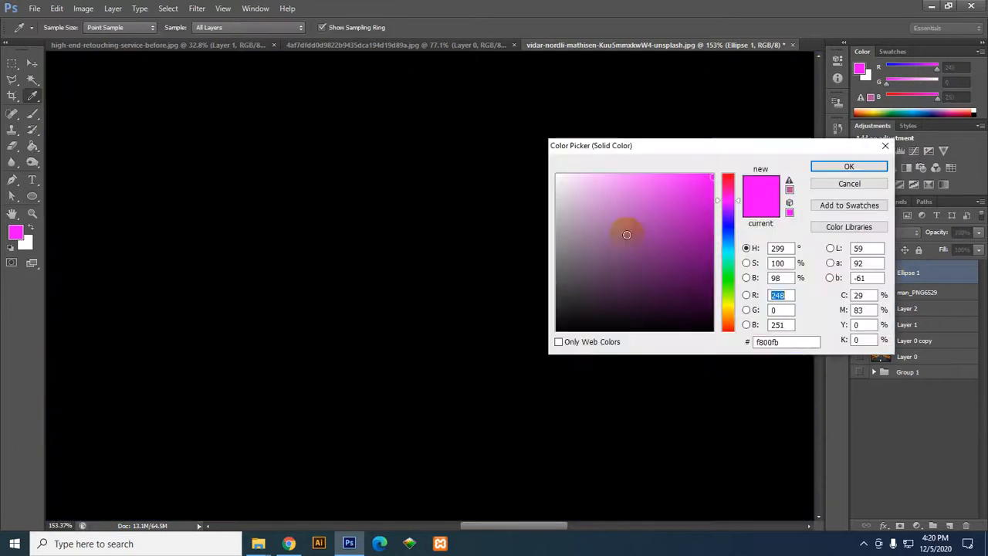
drag(629, 230, 558, 331)
click(847, 169)
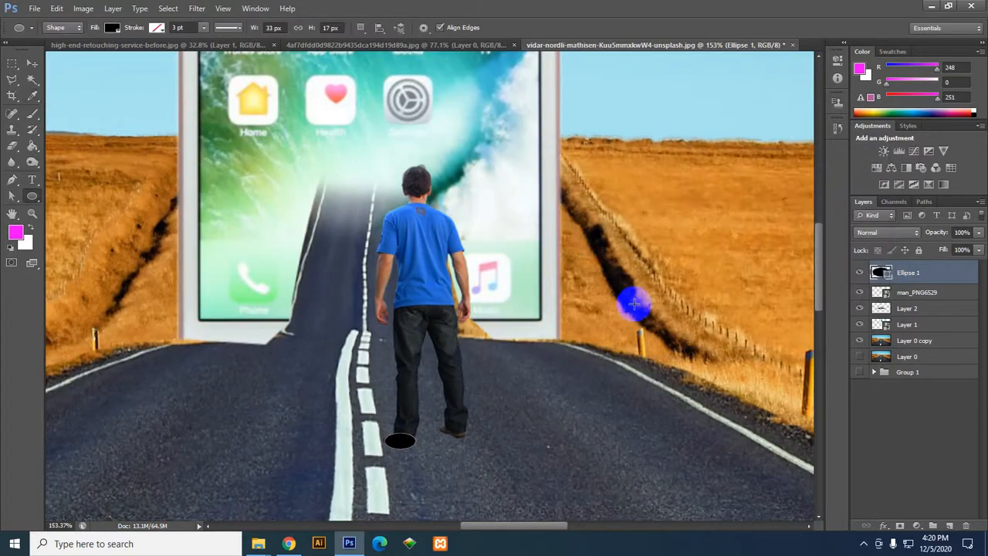
Step: Move the Ellipse 1 layer directly beneath the man_PNG6529 layer so it sits behind the man's foot
drag(926, 274, 925, 331)
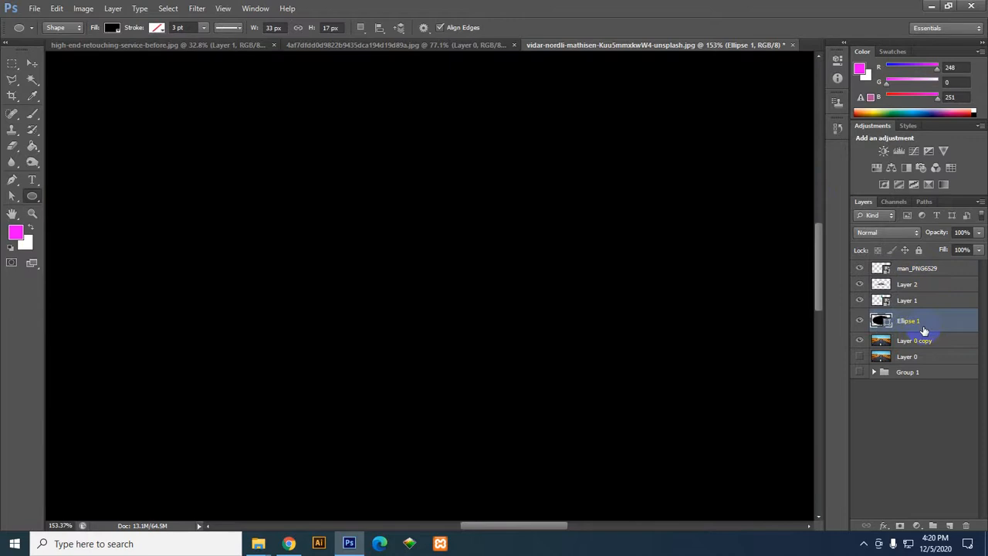
key(ctrl+z)
click(33, 63)
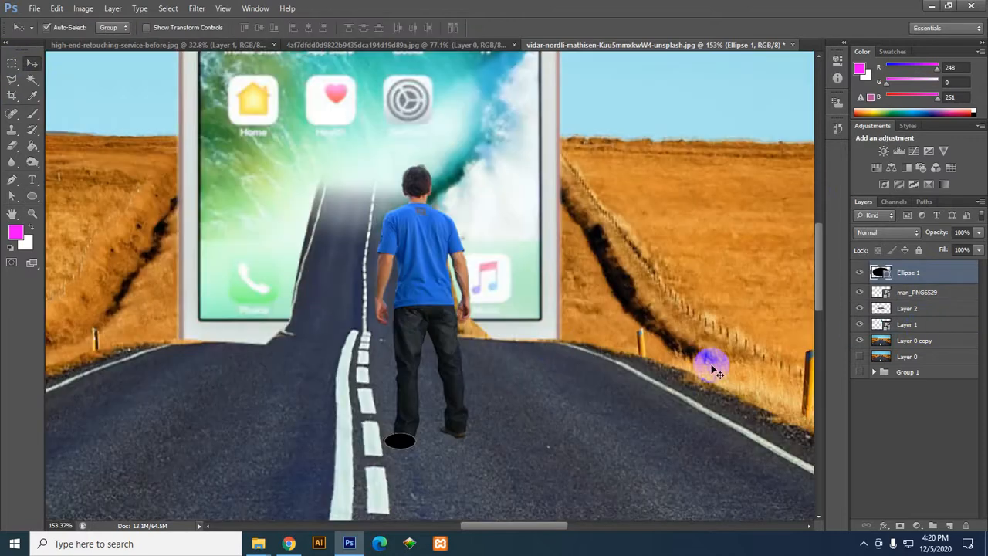
click(439, 241)
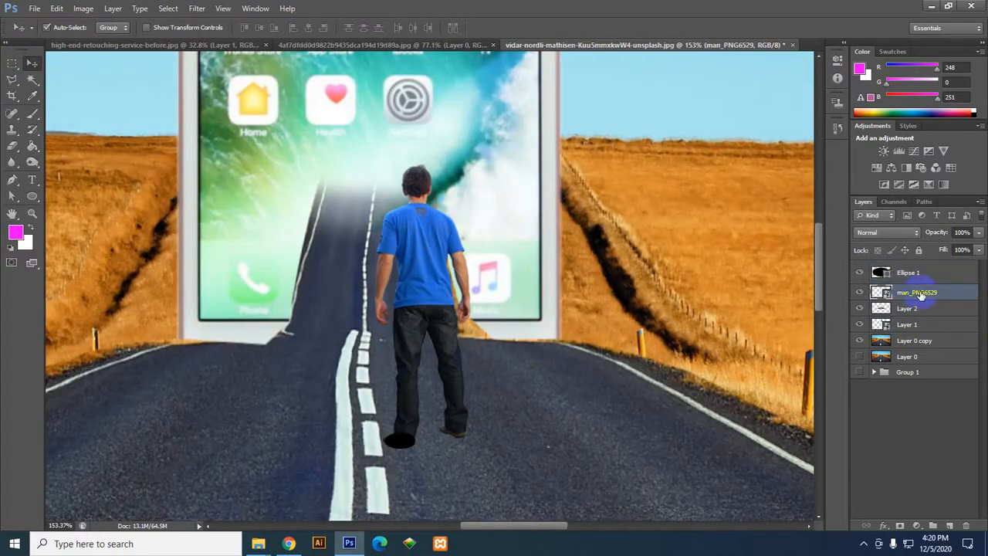
drag(902, 276, 909, 305)
Step: Rasterize the Ellipse 1 shape and soften it with a Gaussian Blur of 3.9 pixels radius
scroll(430, 456, up, 6)
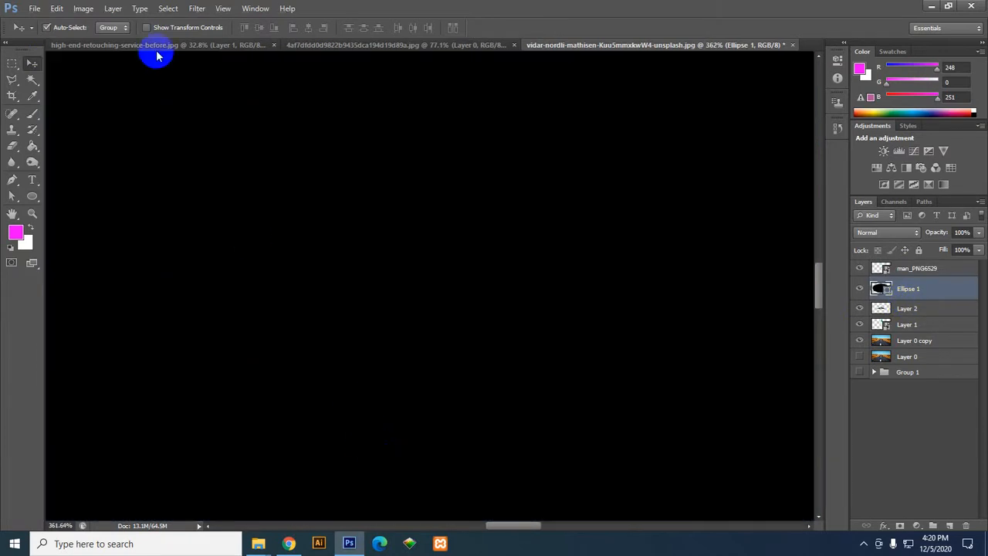
click(167, 8)
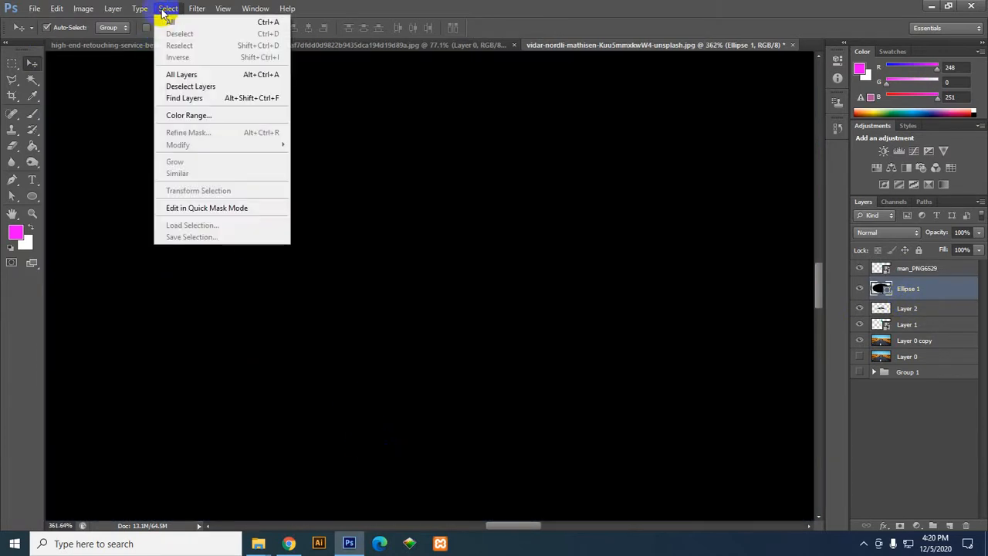
mouse_move(194, 8)
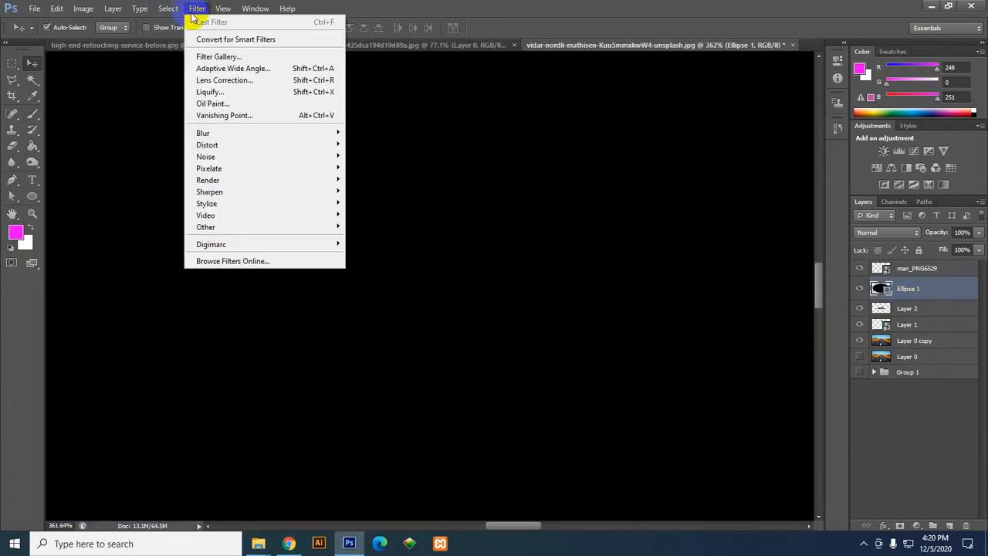
mouse_move(232, 132)
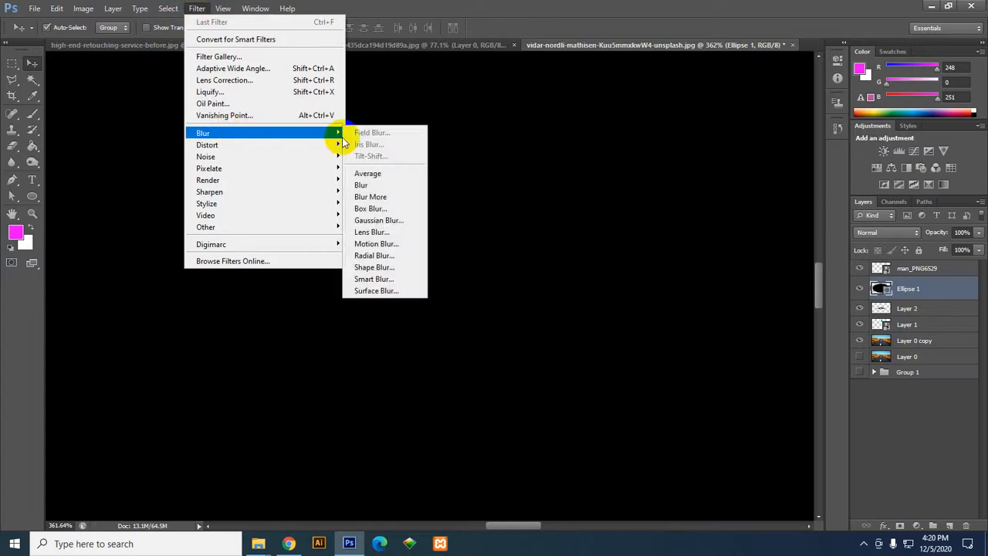
click(388, 221)
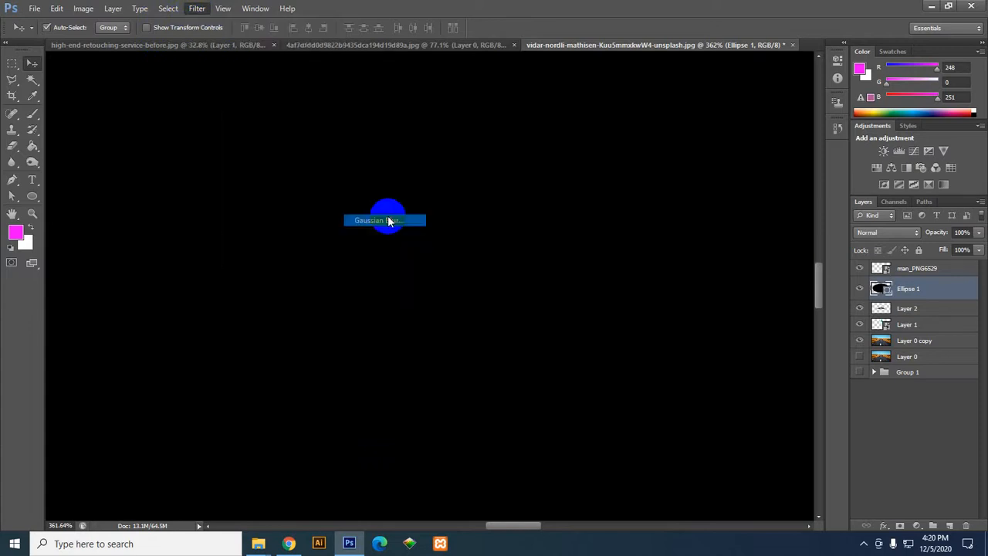
click(466, 210)
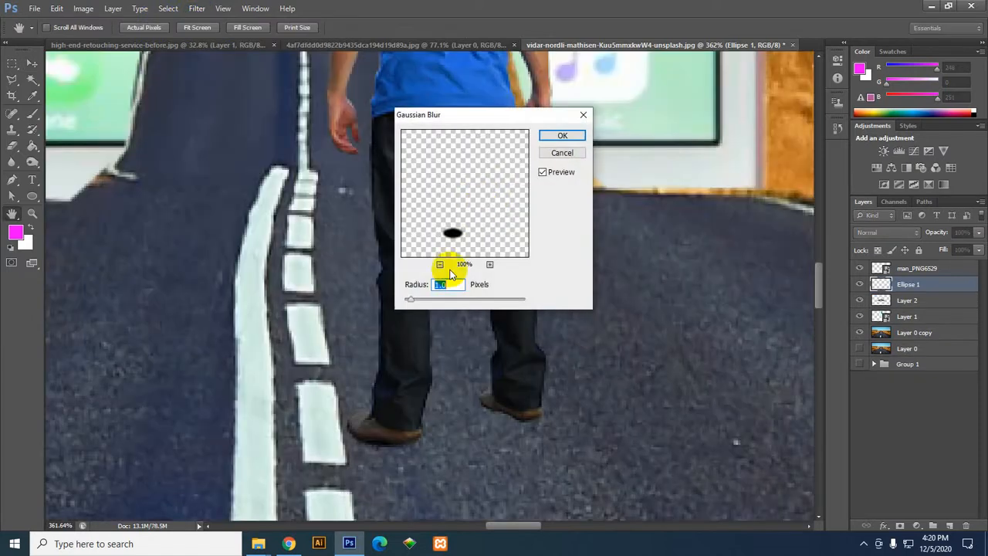
mouse_move(421, 301)
mouse_down()
mouse_move(413, 302)
mouse_move(423, 303)
mouse_up()
click(423, 301)
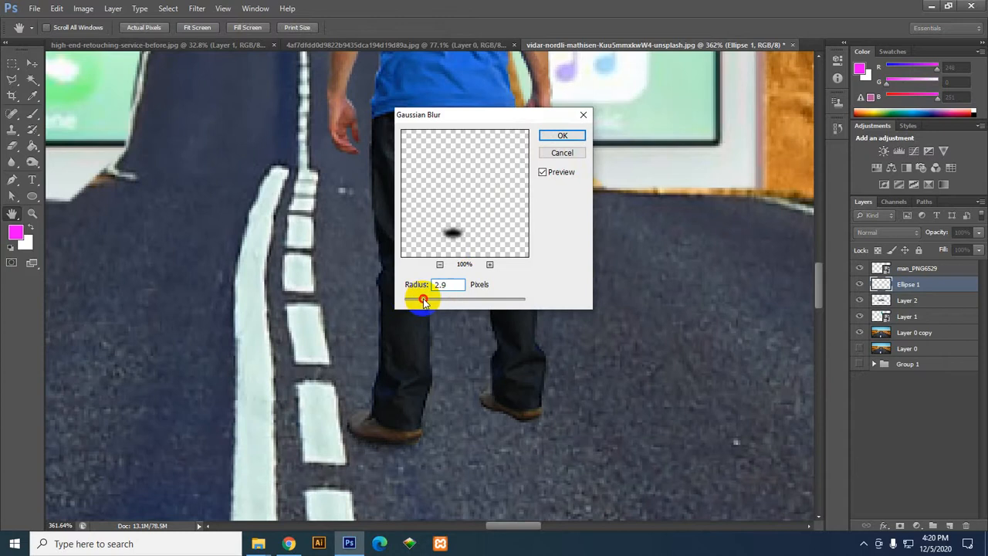
drag(466, 117, 559, 116)
mouse_move(515, 298)
mouse_down()
mouse_move(579, 302)
mouse_move(530, 304)
mouse_up()
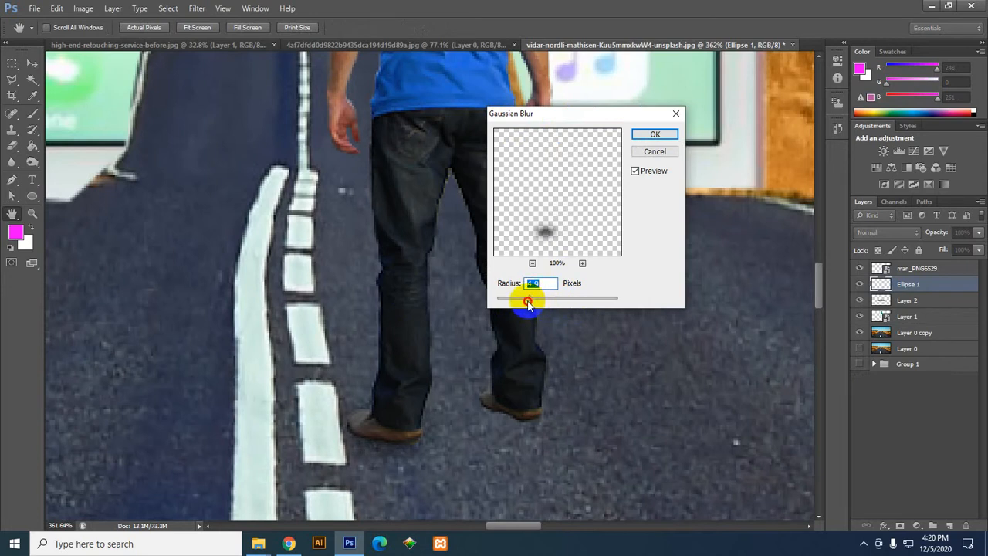
drag(528, 303, 524, 303)
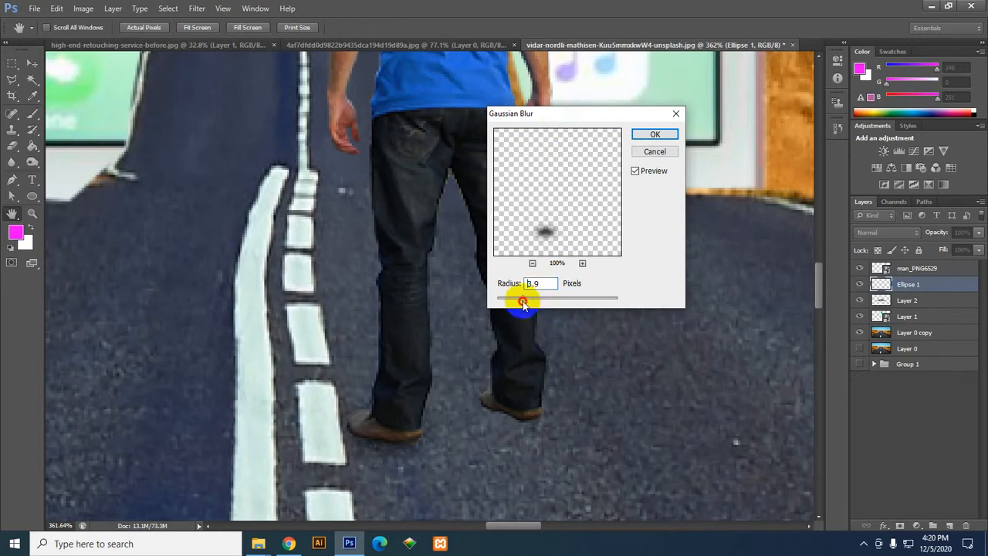
click(654, 135)
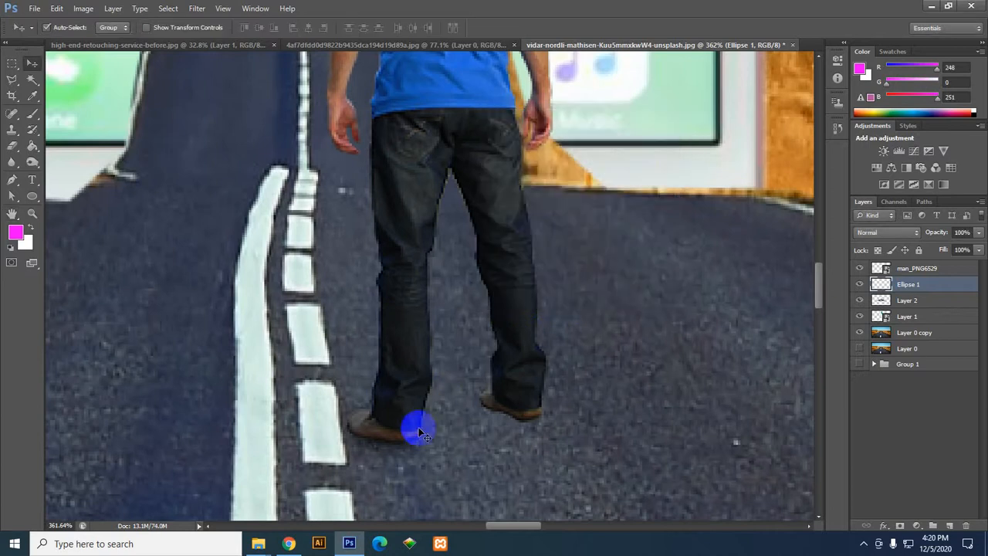
Step: Duplicate the blurred ellipse and place the copy under the man's right foot
drag(401, 452, 545, 427)
scroll(544, 427, down, 8)
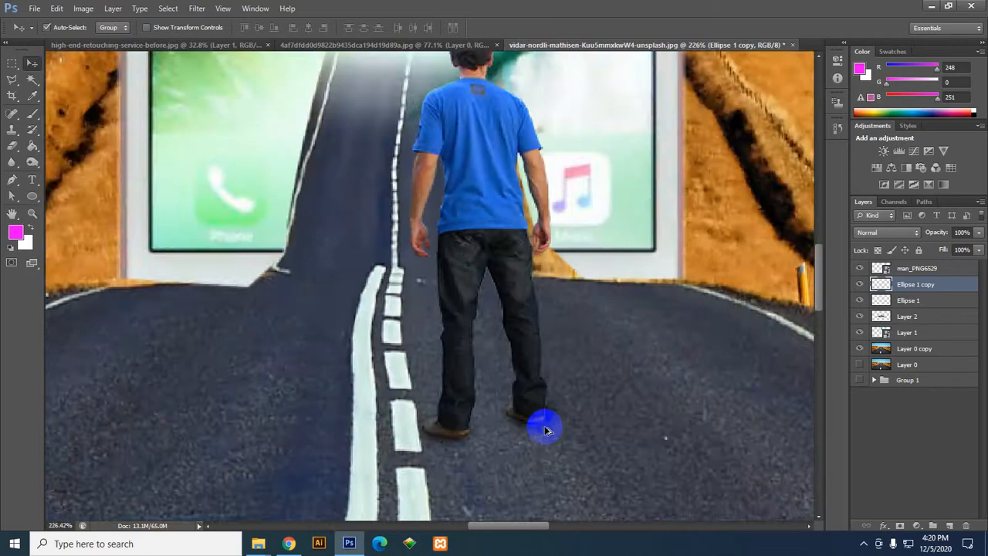
scroll(582, 425, down, 5)
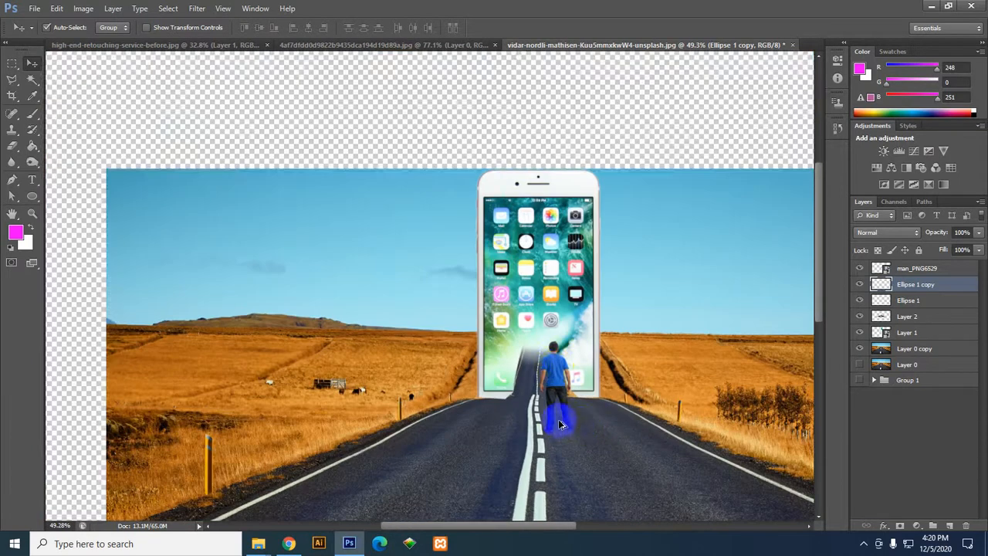
Step: Select the man_PNG6529 layer and rasterize it
click(560, 367)
scroll(566, 376, up, 4)
scroll(567, 378, up, 1)
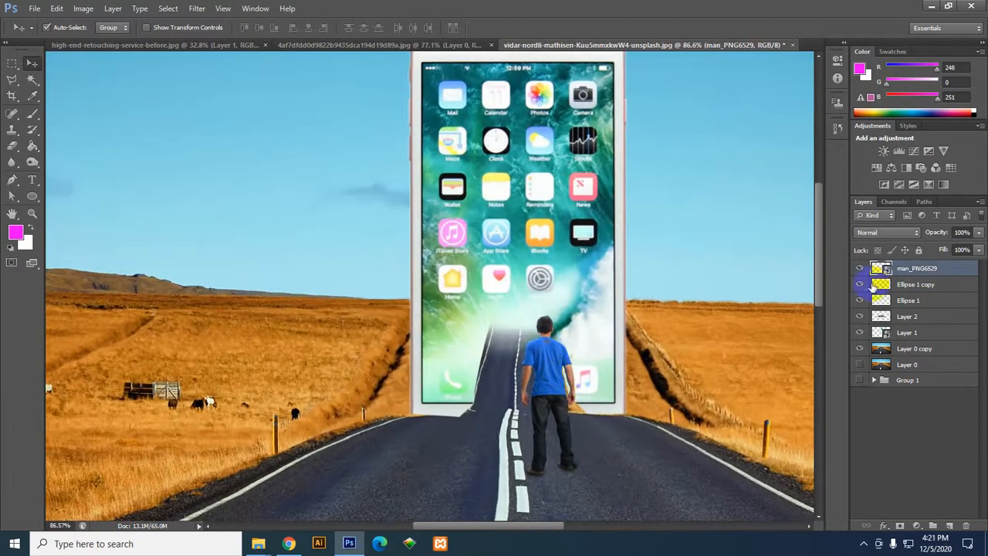
right_click(929, 268)
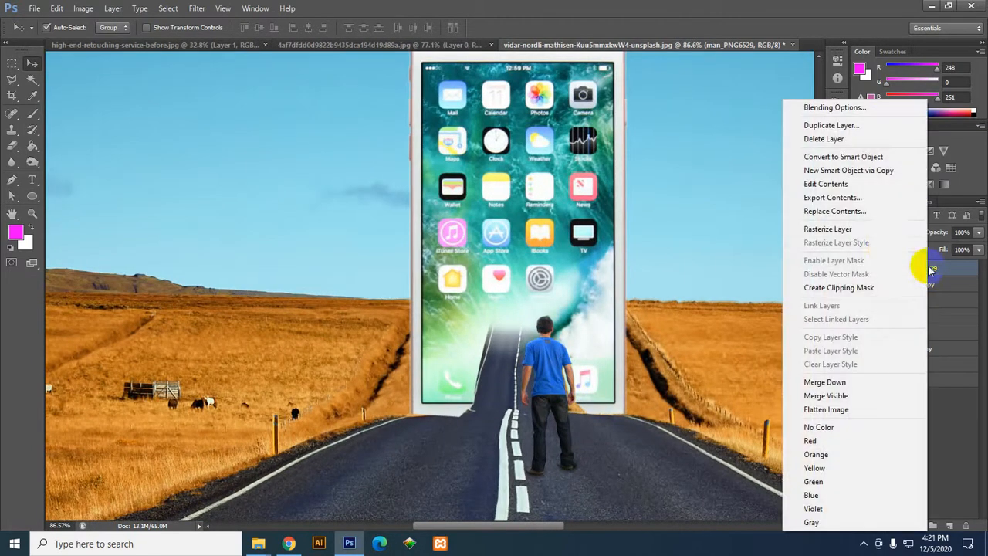
click(854, 232)
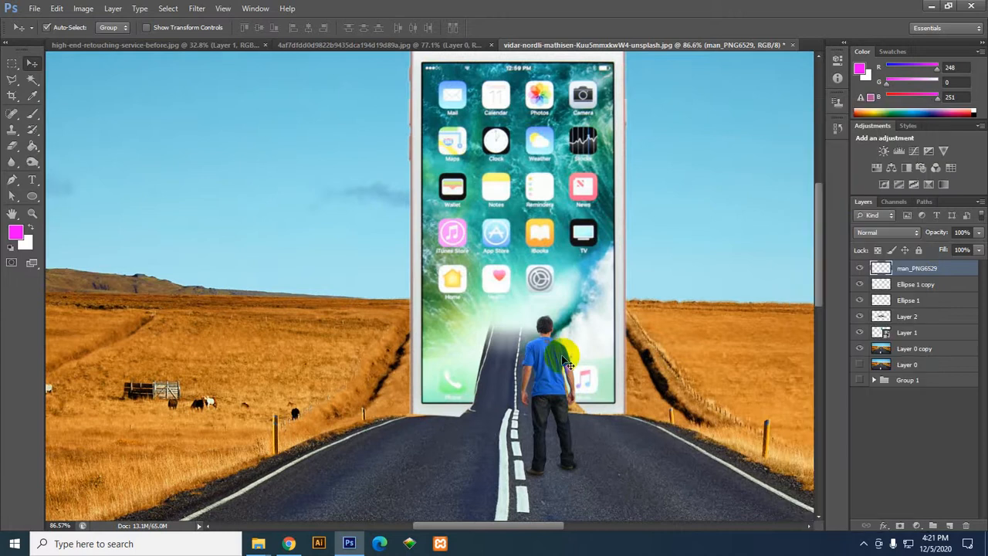
Step: Duplicate the rasterized man_PNG6529 layer
scroll(561, 355, down, 1)
scroll(572, 357, down, 1)
scroll(557, 395, up, 3)
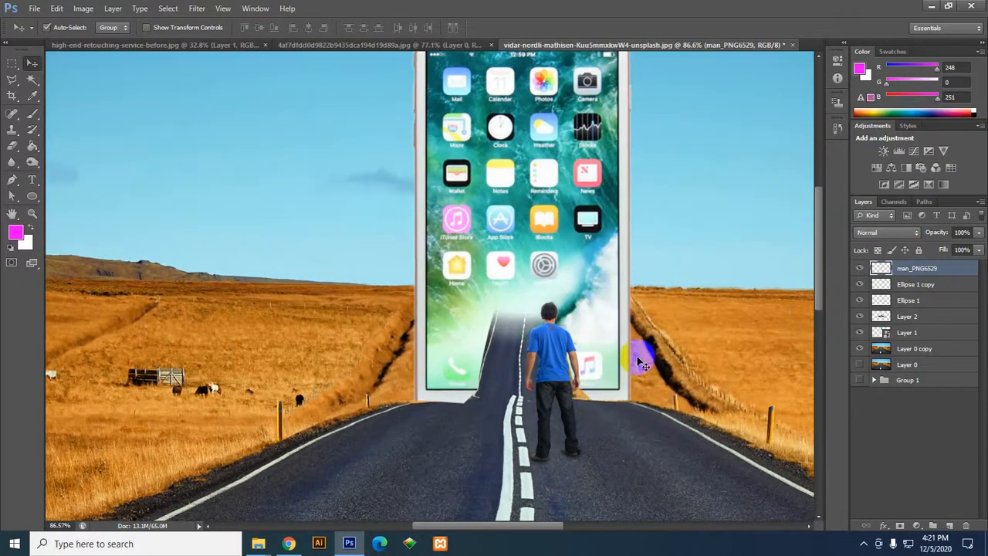
drag(911, 267, 950, 525)
scroll(569, 391, down, 1)
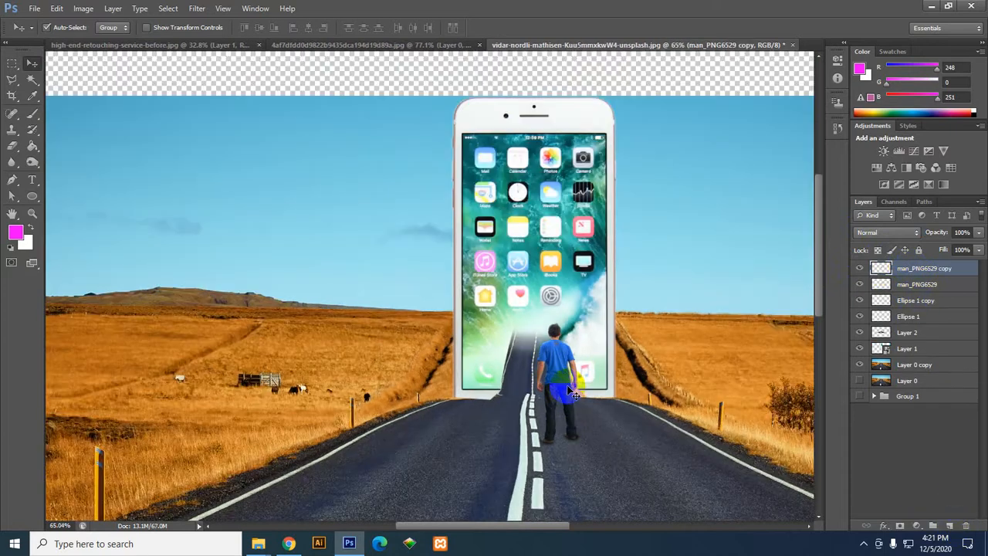
Step: Try to flatten and slant the man's copy with a free transform, to about 46% height and -27° horizontal skew
key(ctrl+t)
scroll(572, 392, up, 1)
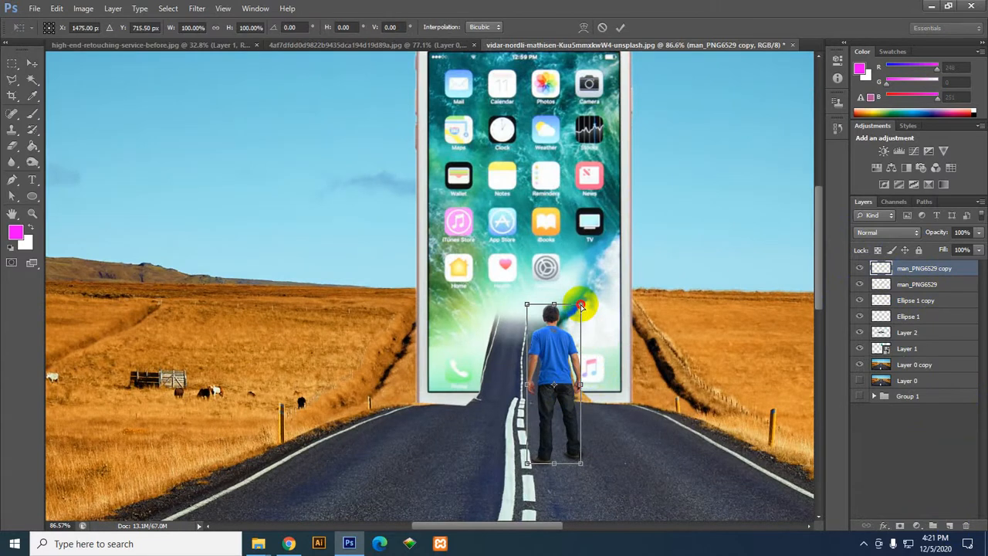
drag(581, 307, 619, 406)
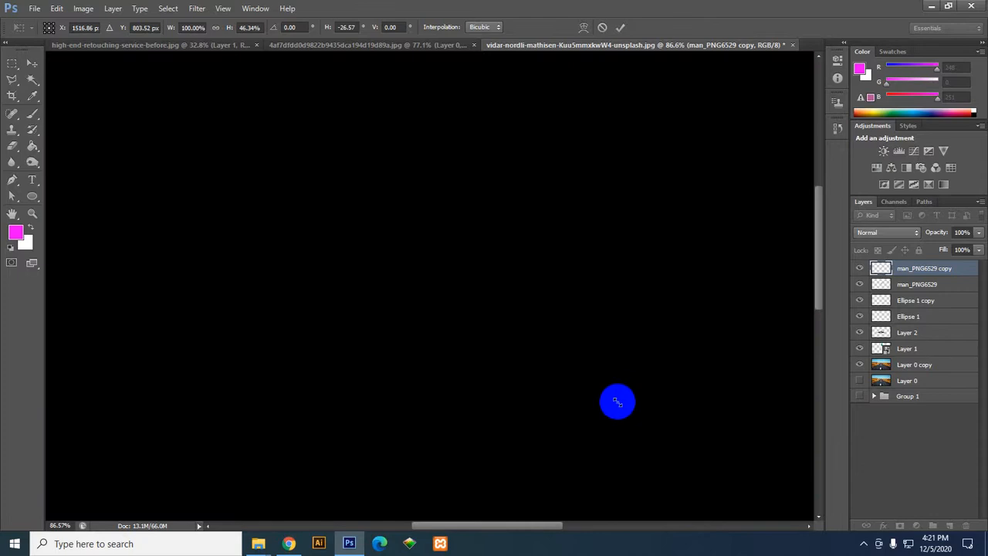
key(Return)
key(ctrl+z)
Step: Hide both man layers to inspect the soft shadows under the feet, and show the two layers again
scroll(564, 371, up, 2)
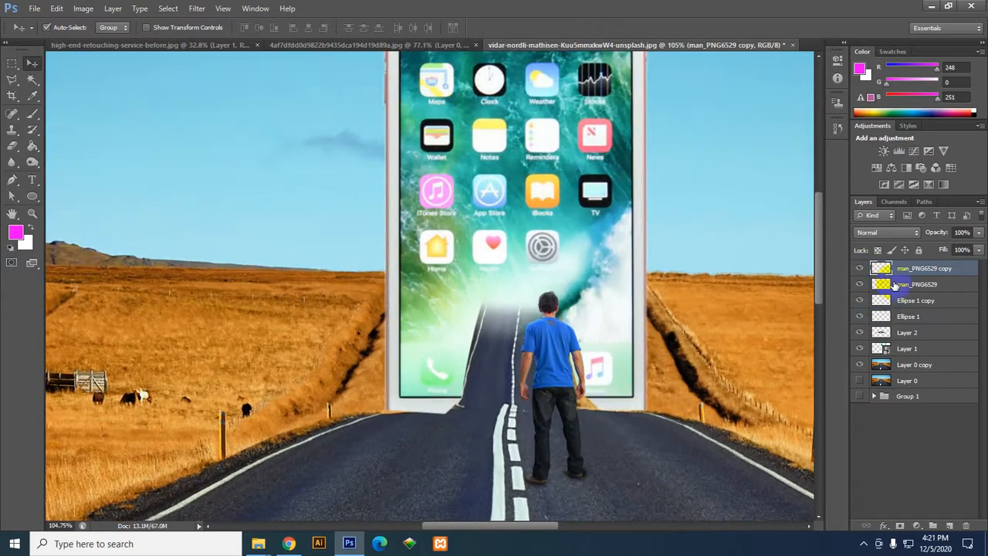
click(859, 268)
click(859, 284)
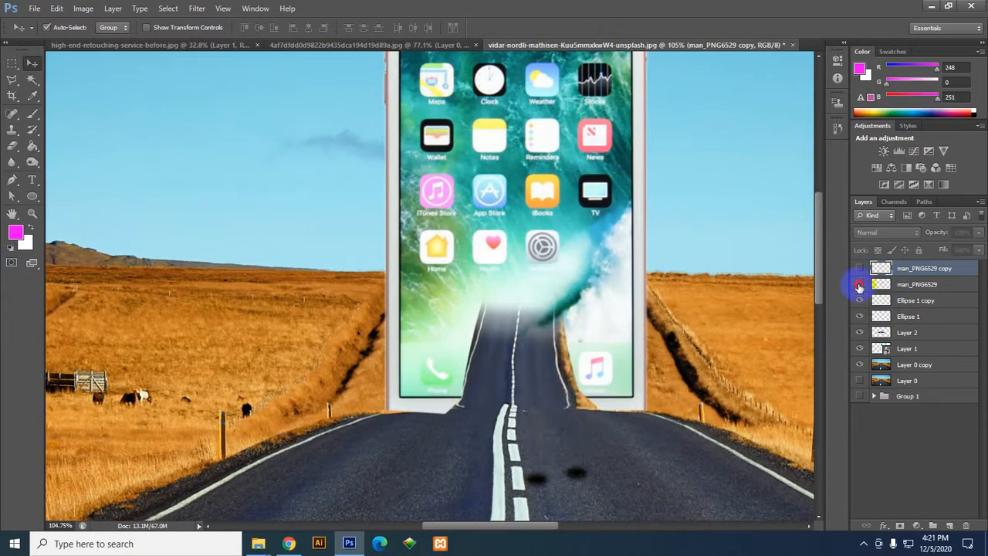
click(859, 284)
click(860, 268)
Step: Free-transform the man_PNG6529 copy, flattening it to about 42% height and slanting its upper edge to the right so it lies along the road
scroll(572, 342, up, 2)
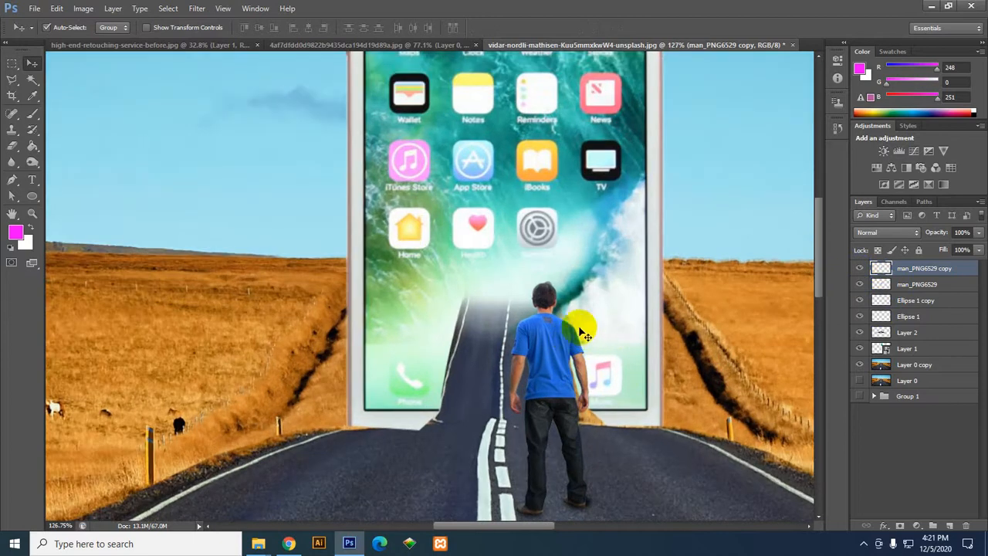
key(ctrl+t)
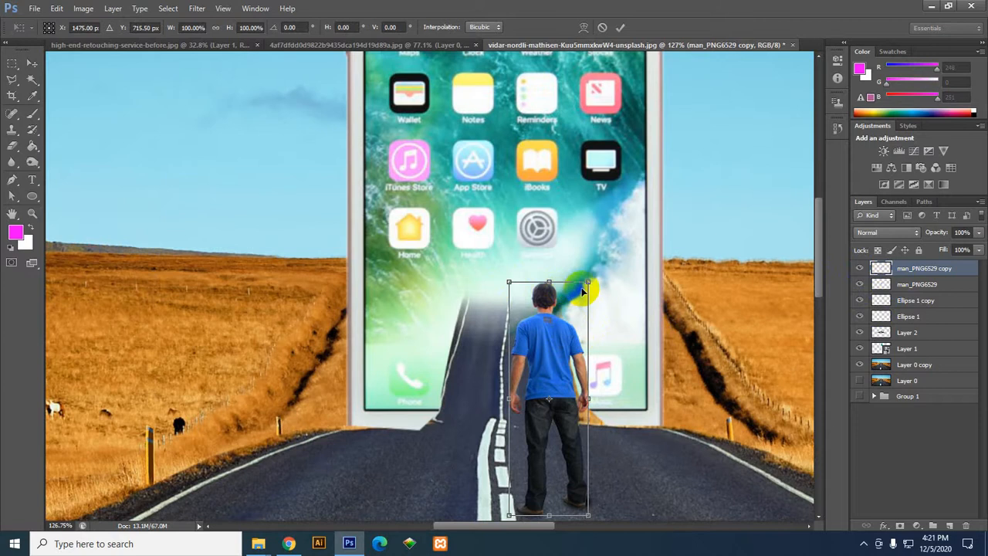
scroll(579, 292, down, 2)
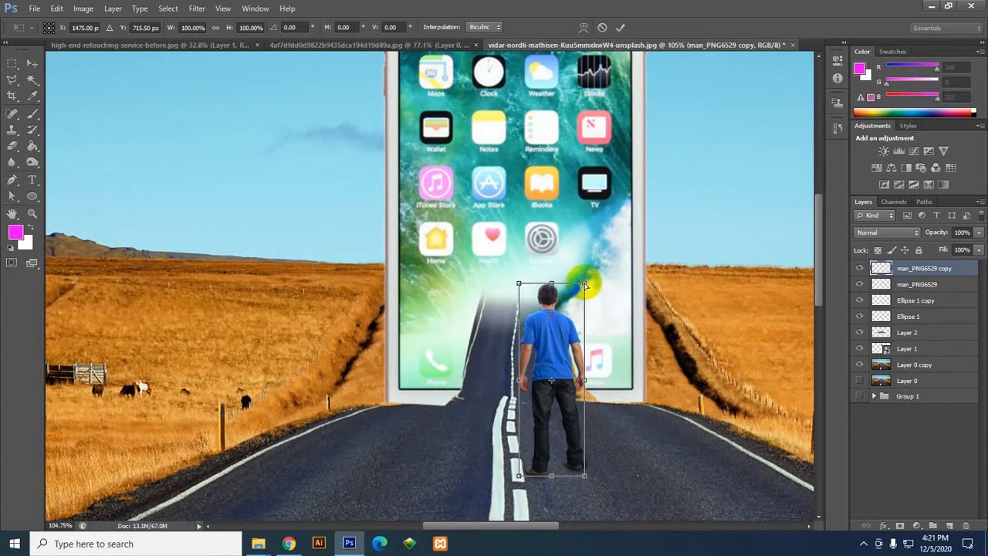
drag(586, 287, 629, 392)
drag(519, 285, 589, 397)
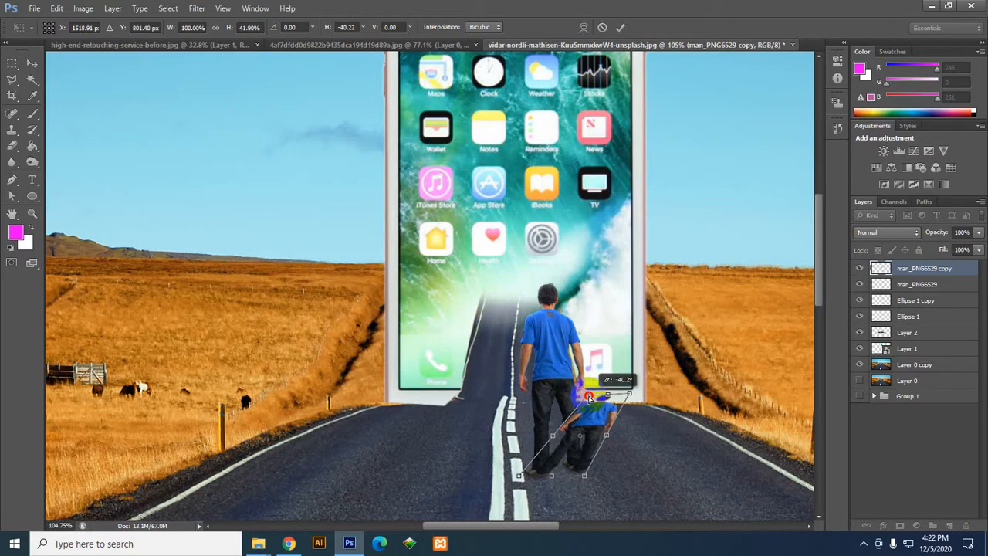
drag(589, 397, 626, 395)
key(Return)
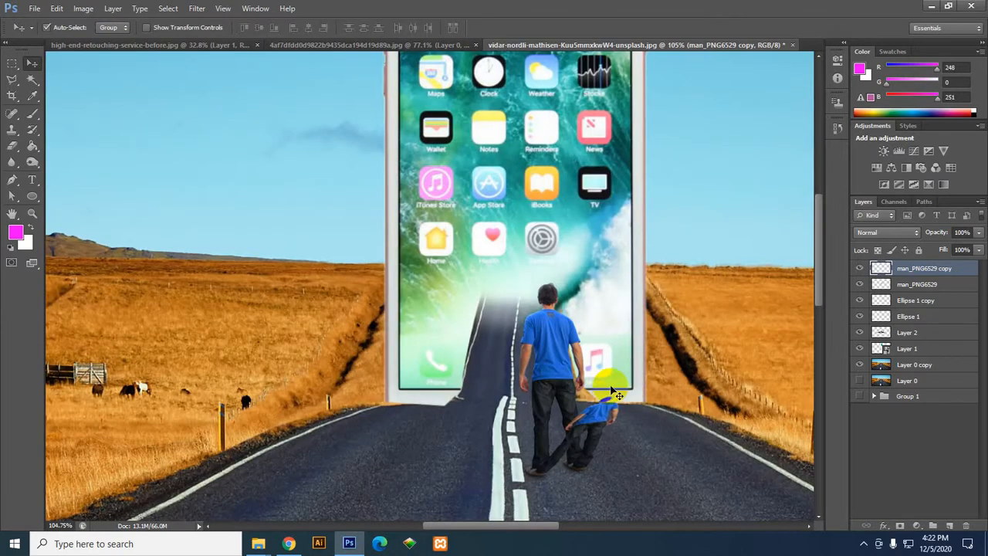
Step: Move the man_PNG6529 copy layer below man_PNG6529 and toggle both layers' visibility to compare them
mouse_move(897, 276)
mouse_down()
mouse_move(484, 353)
mouse_move(695, 425)
mouse_move(892, 270)
mouse_move(895, 295)
mouse_up()
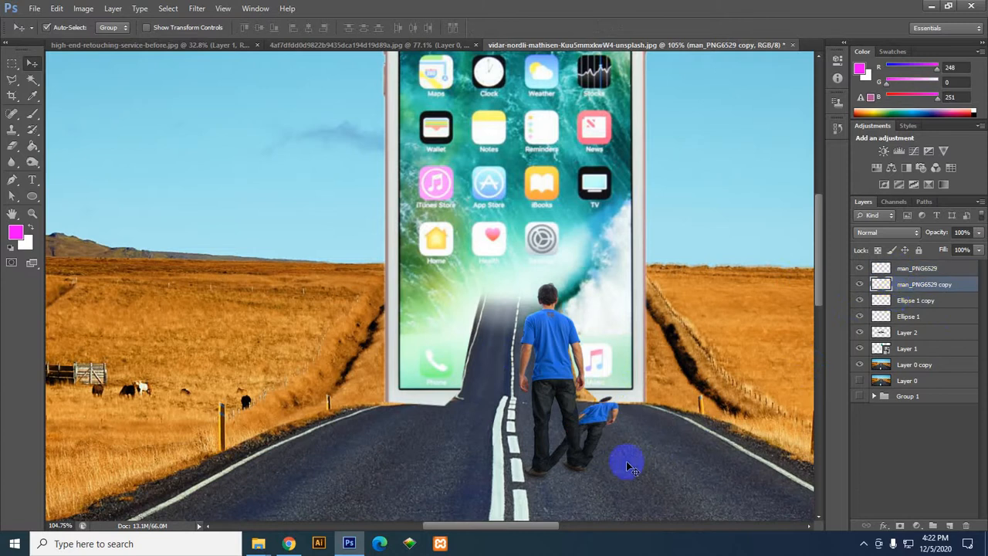
click(855, 267)
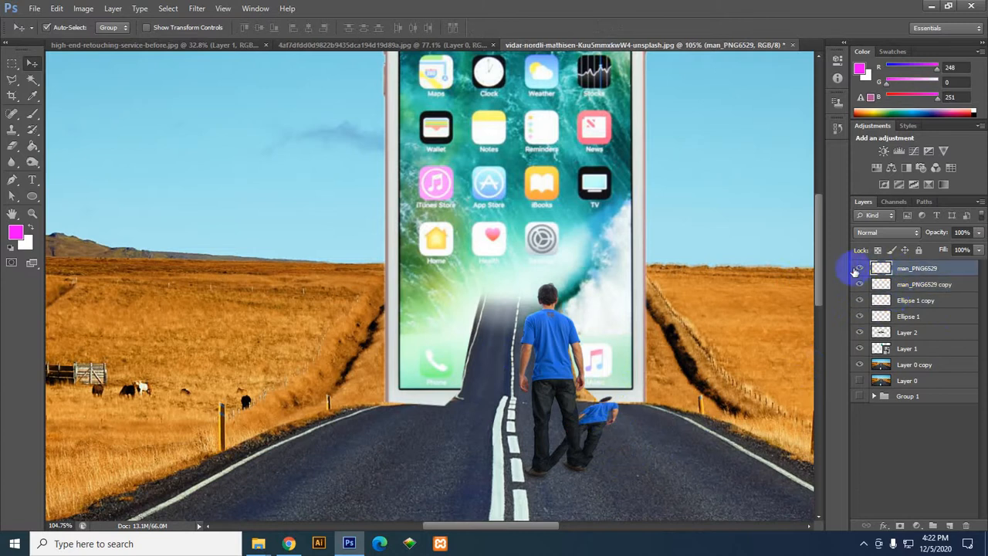
click(861, 268)
click(861, 268)
click(860, 284)
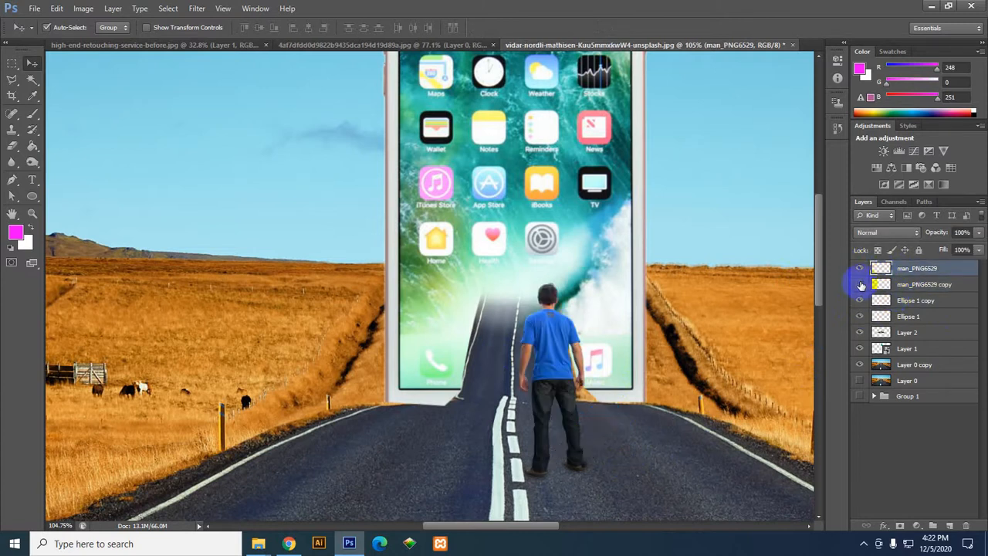
click(860, 284)
Step: Load the man_PNG6529 copy layer's outline as a selection, set the background colour to black (000000), and fill the selection with it
click(884, 284)
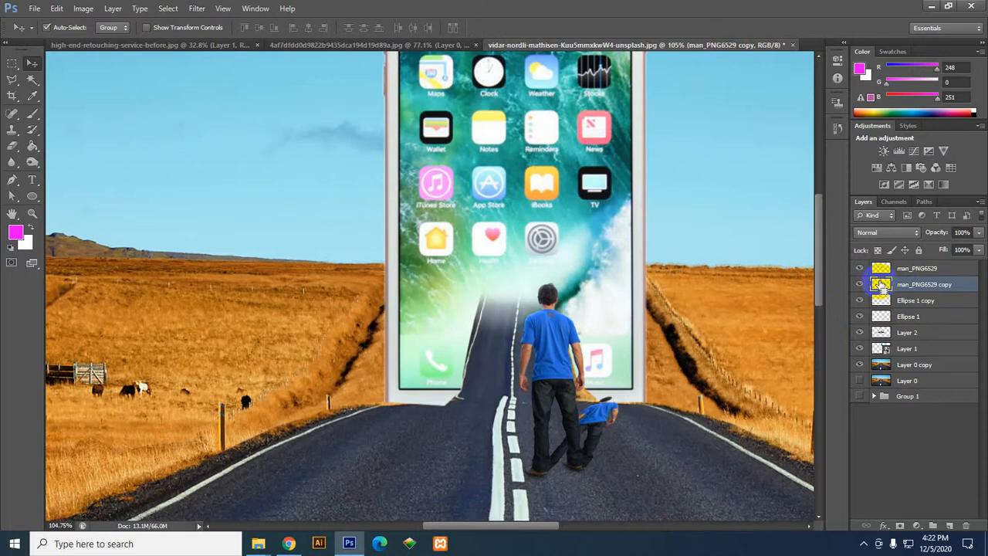
ctrl+click(881, 284)
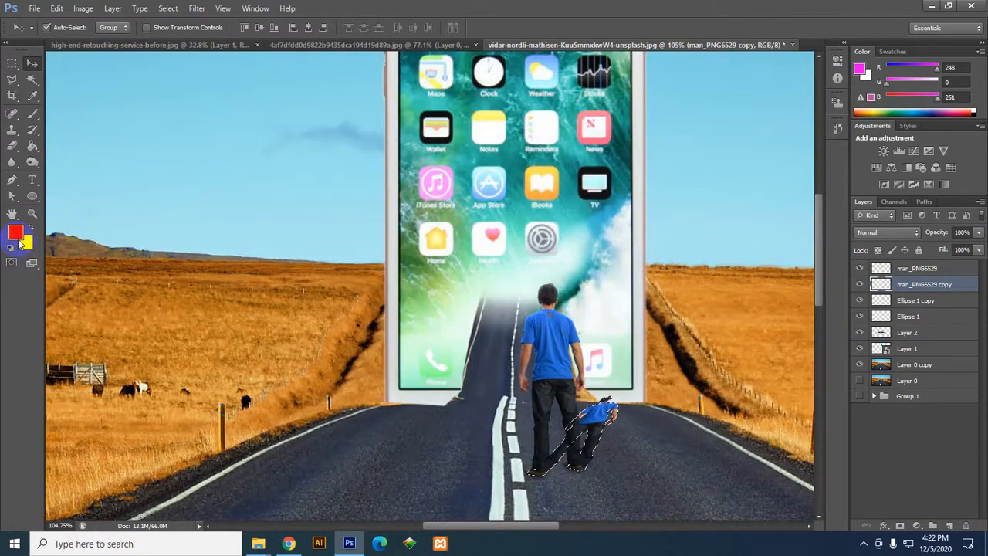
click(24, 244)
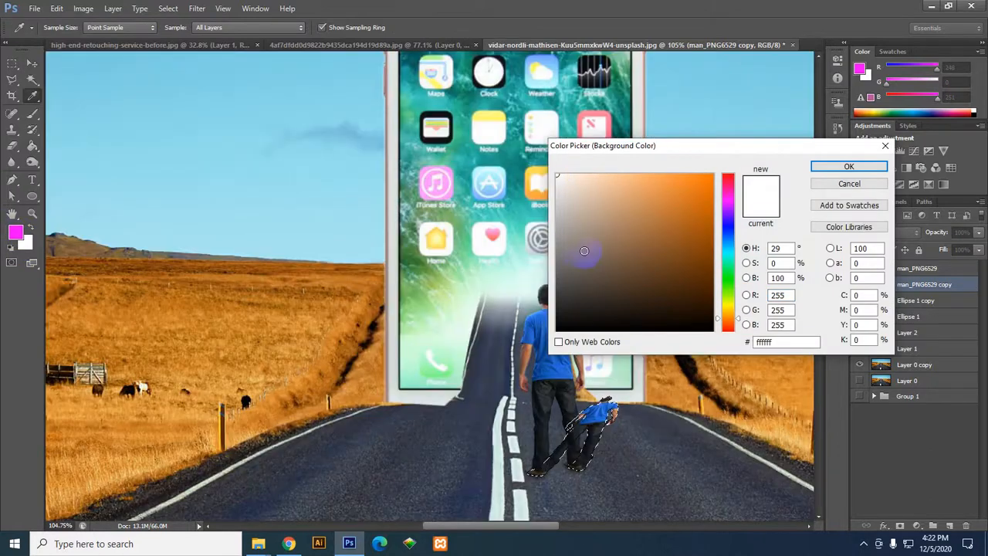
click(561, 330)
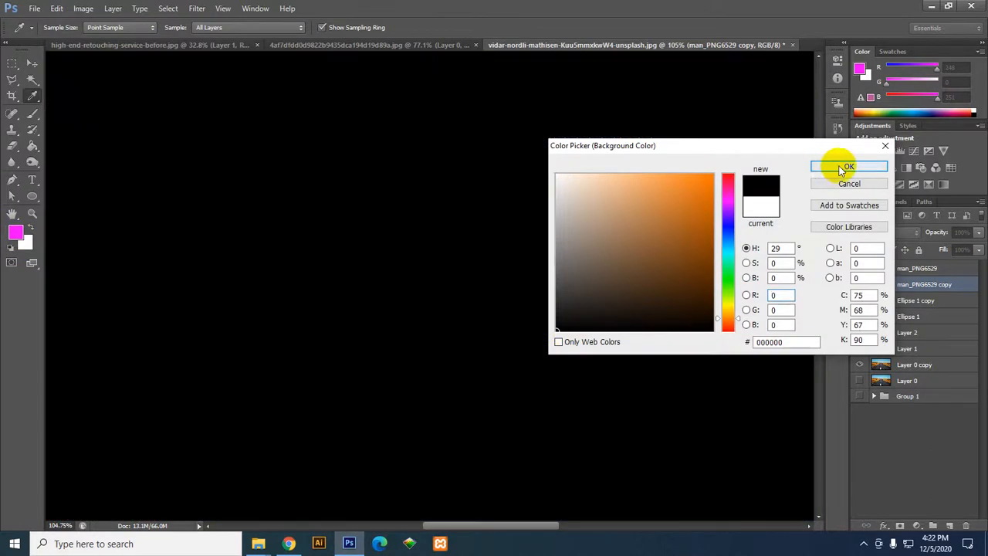
click(849, 166)
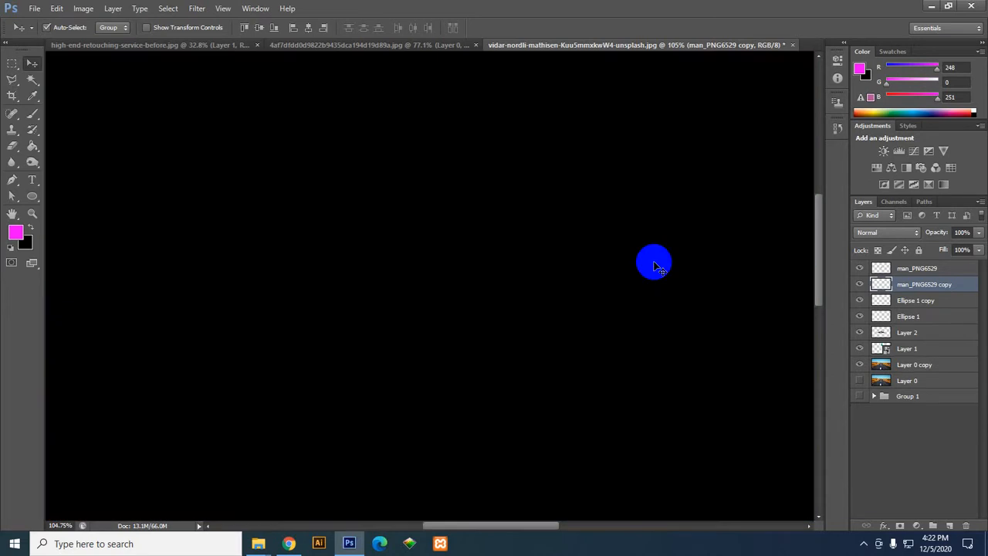
key(ctrl+BackSpace)
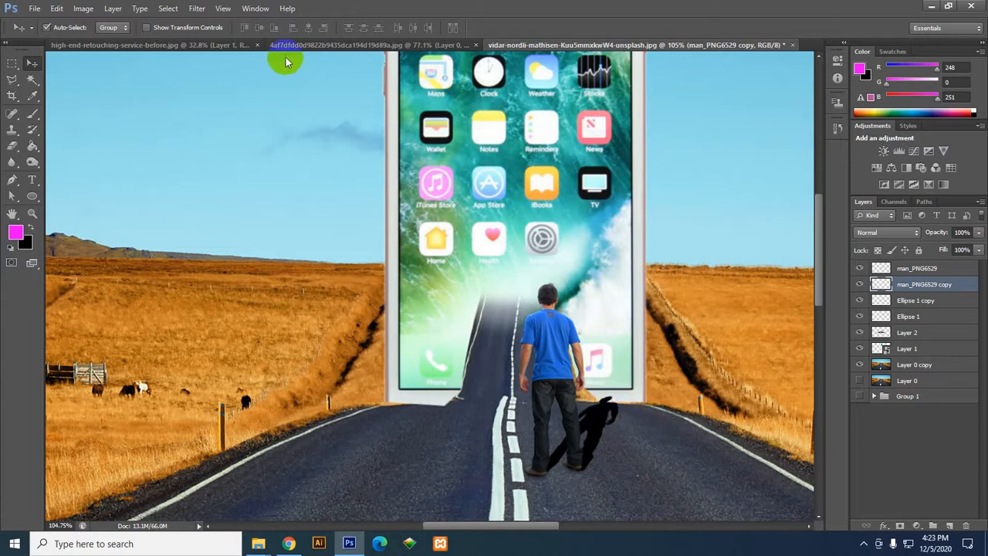
Step: Apply a Gaussian Blur with a 2.8-pixel radius to the black man-shaped shadow
click(167, 9)
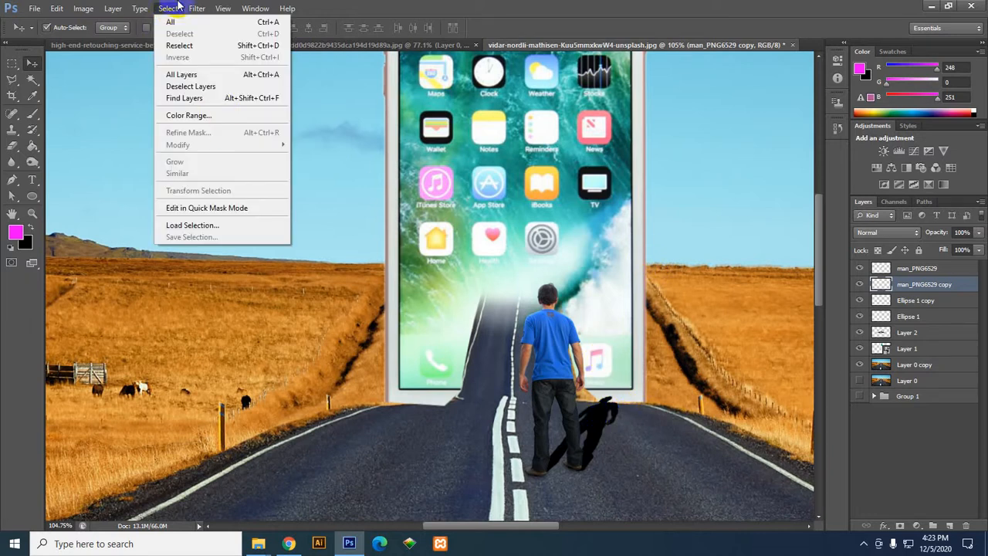
mouse_move(192, 17)
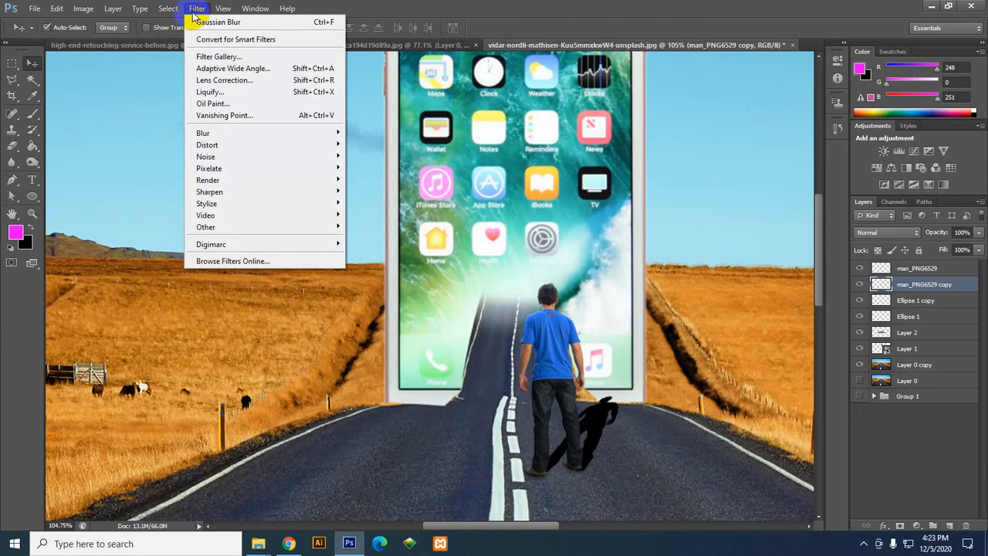
mouse_move(258, 138)
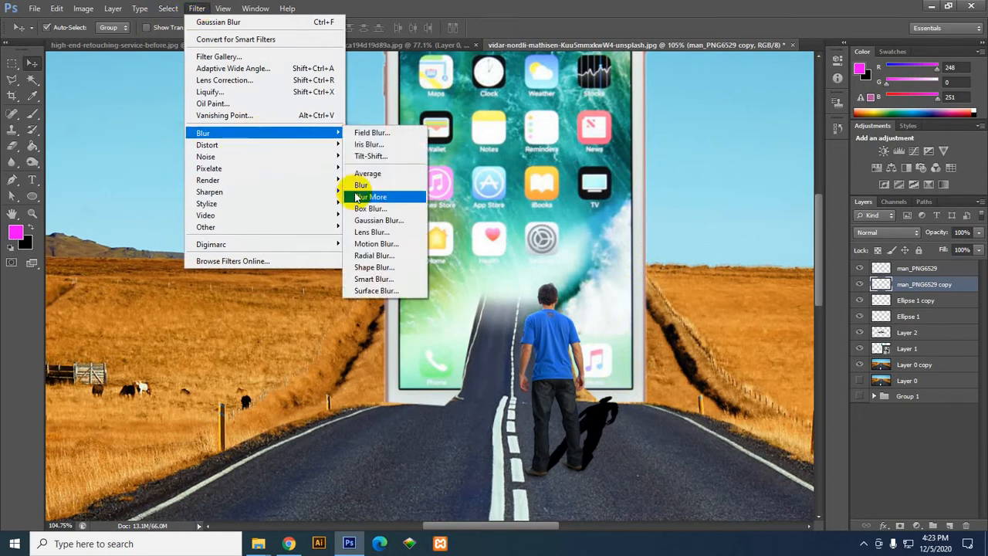
click(388, 222)
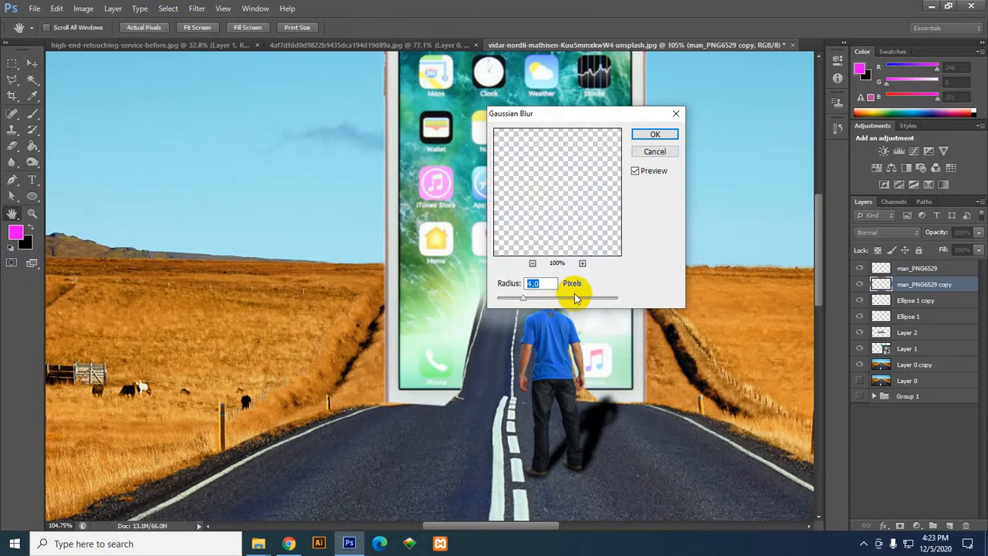
drag(539, 303, 516, 301)
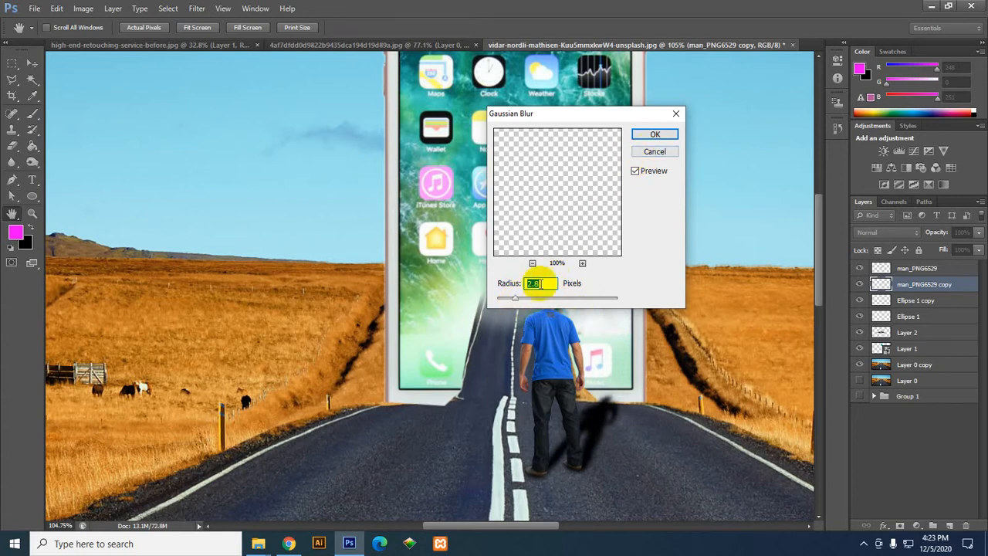
click(655, 135)
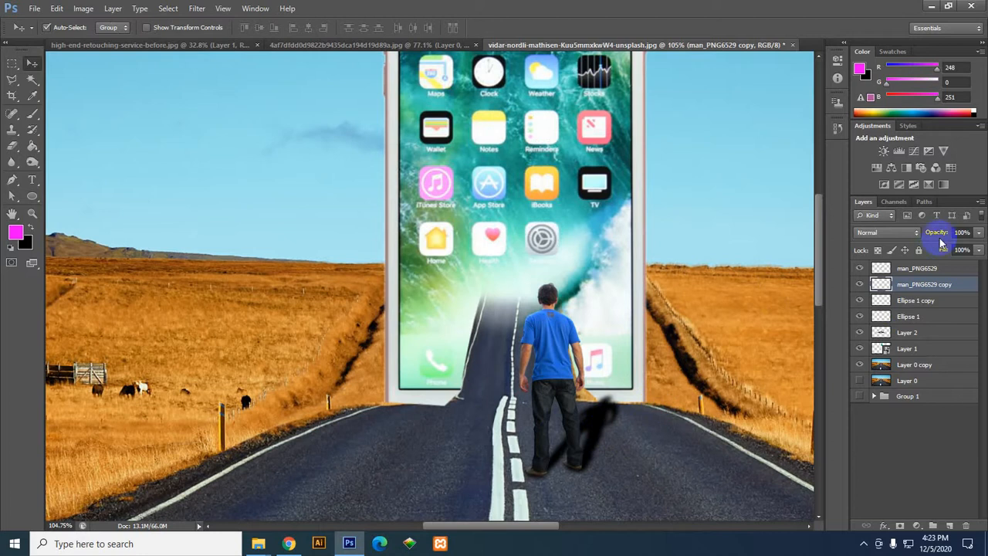
Step: Reduce the man_PNG6529 copy shadow layer to 50% opacity and 53% fill
drag(941, 237, 711, 256)
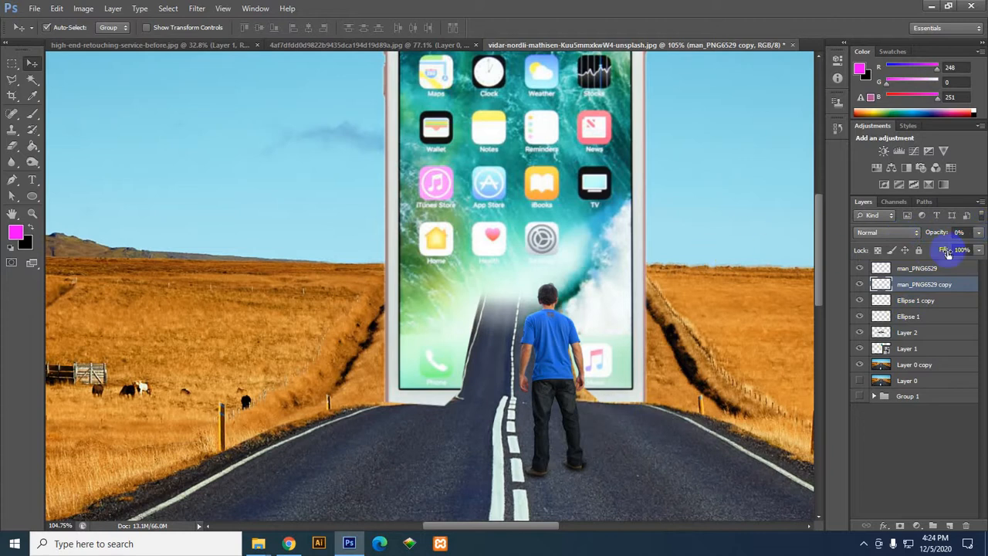
drag(936, 233, 966, 238)
drag(948, 250, 929, 255)
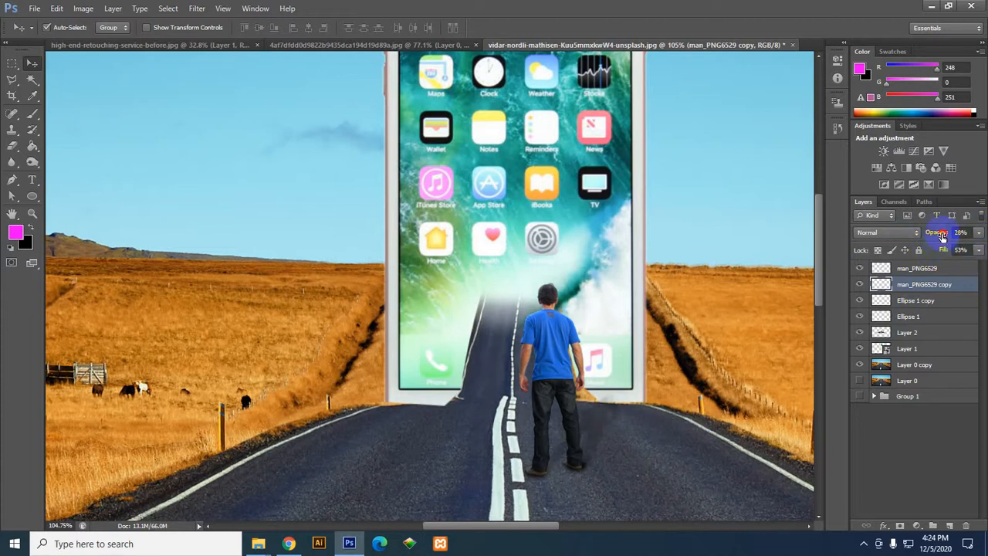
Step: Examine the softened shadow and the whole phone-and-road composite up close and at full view
scroll(685, 335, down, 5)
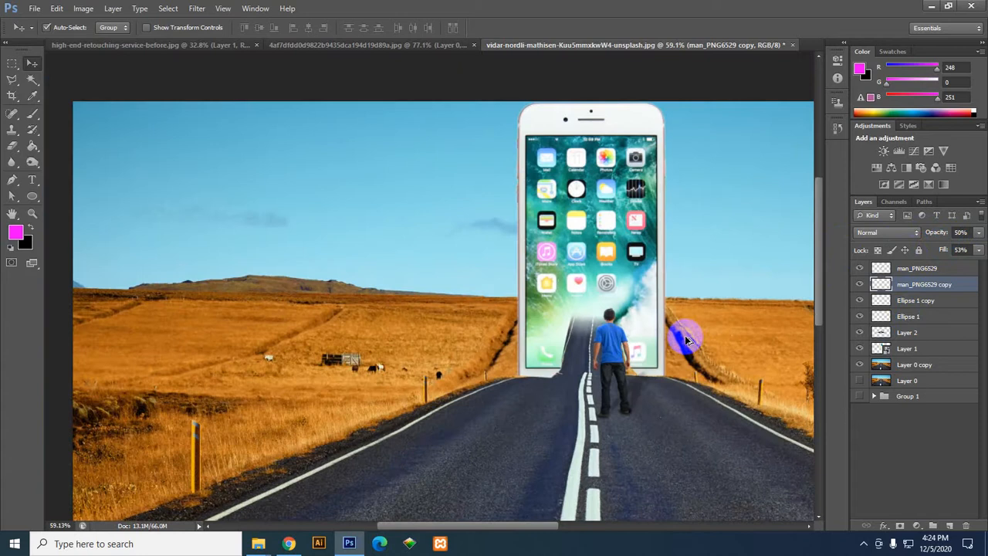
scroll(684, 335, up, 3)
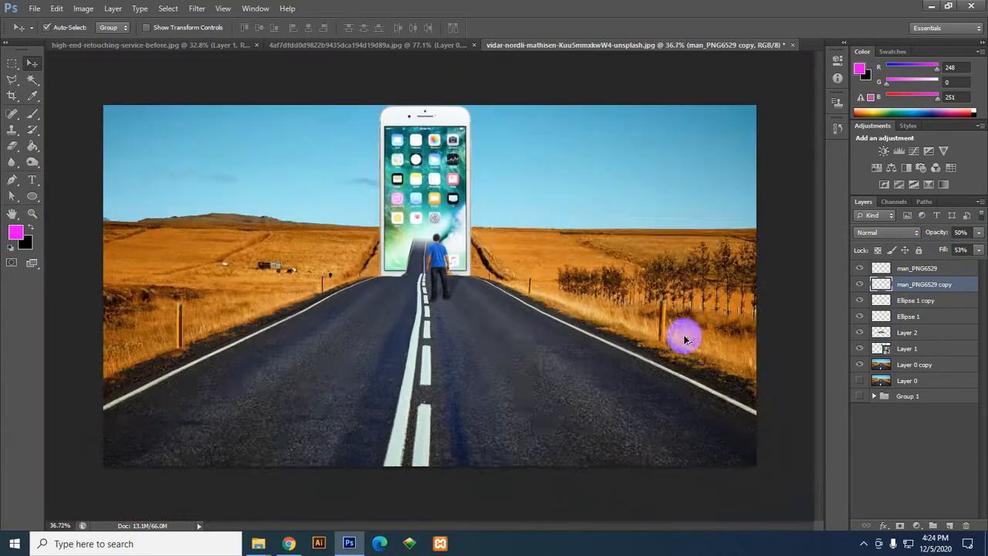
scroll(420, 261, up, 1)
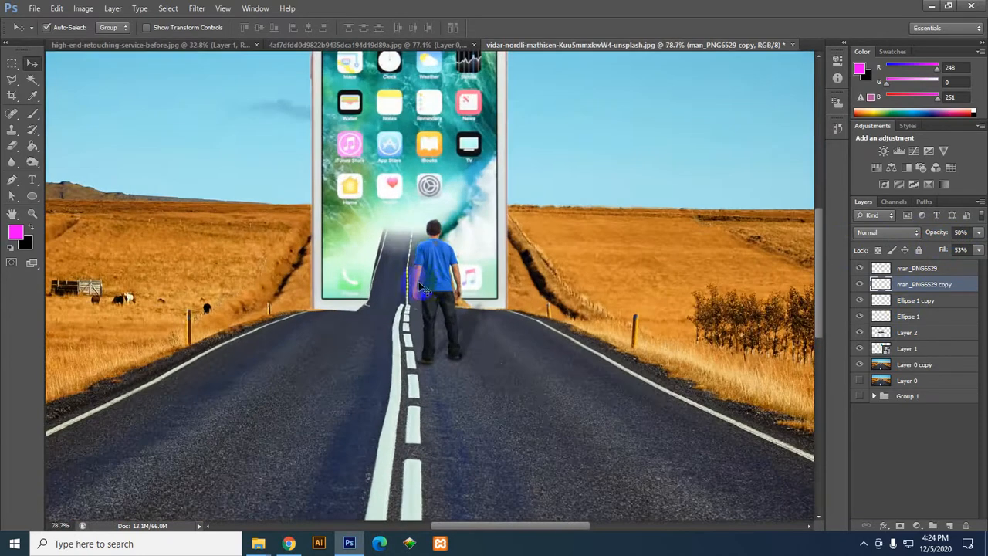
scroll(425, 274, down, 2)
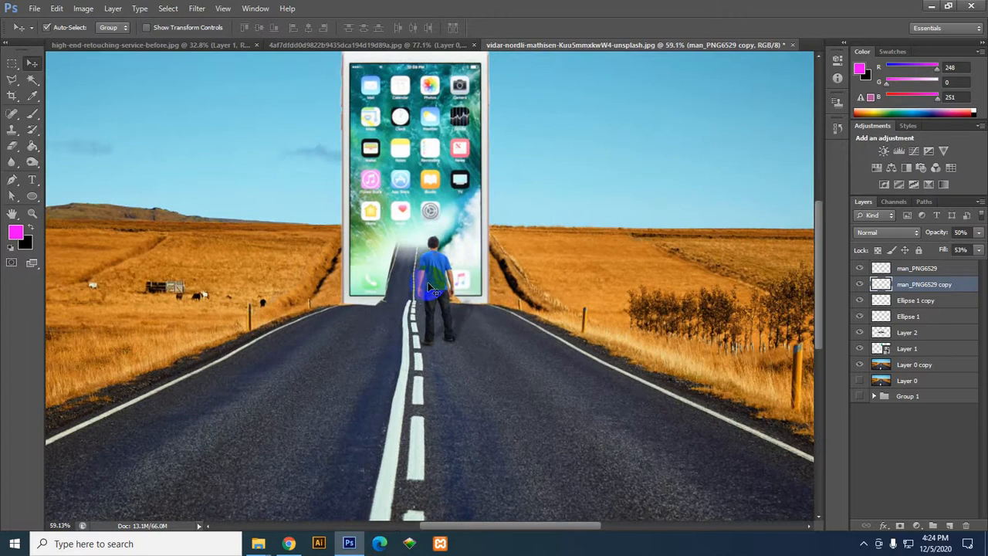
scroll(430, 287, down, 3)
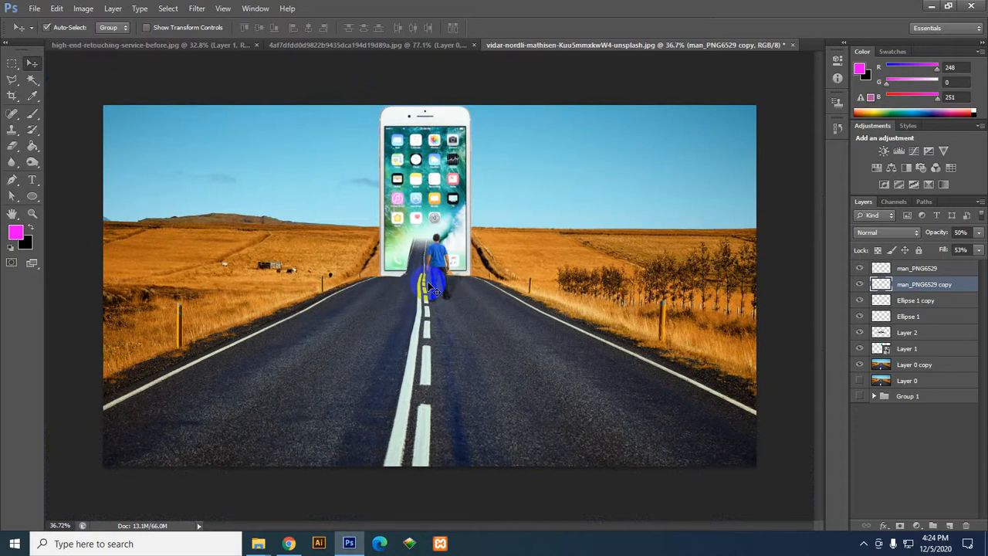
scroll(456, 247, up, 3)
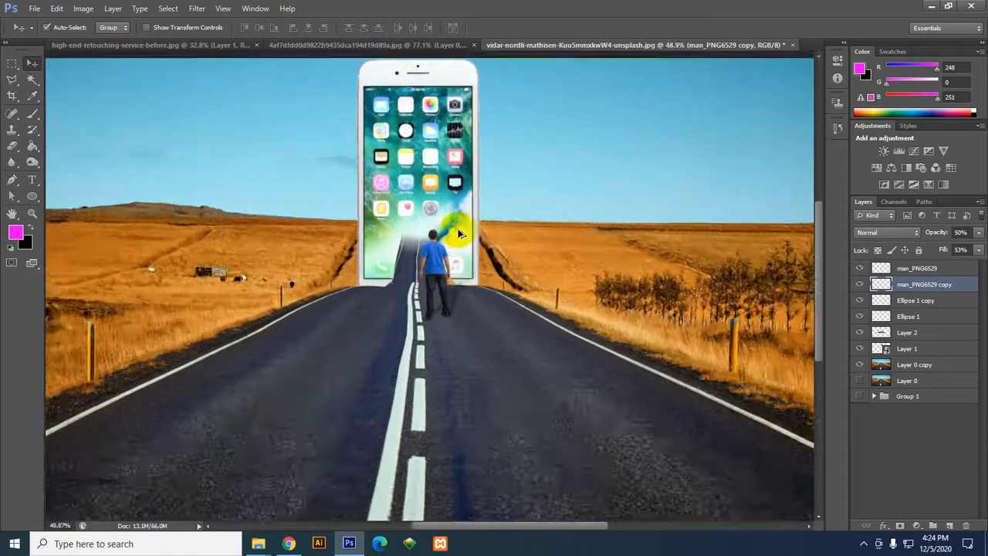
scroll(458, 229, up, 1)
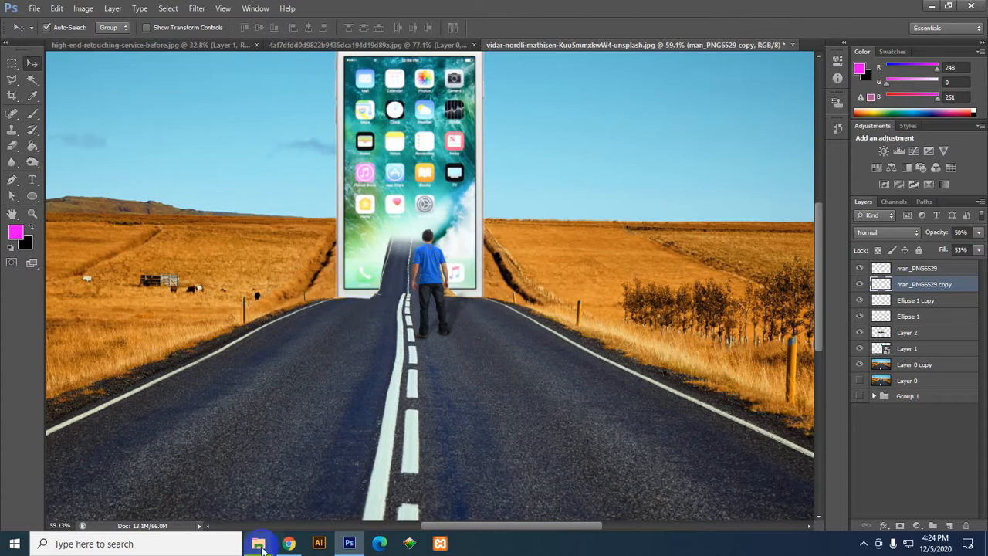
Step: Switch to Chrome and look through the "image manipulation" Google image results for other composite examples
click(289, 544)
click(235, 10)
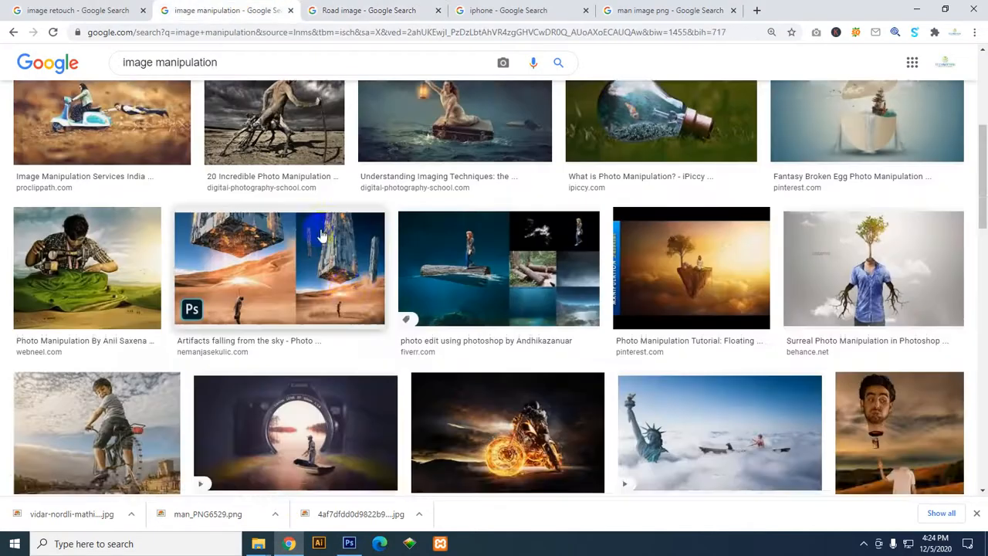
scroll(347, 314, up, 3)
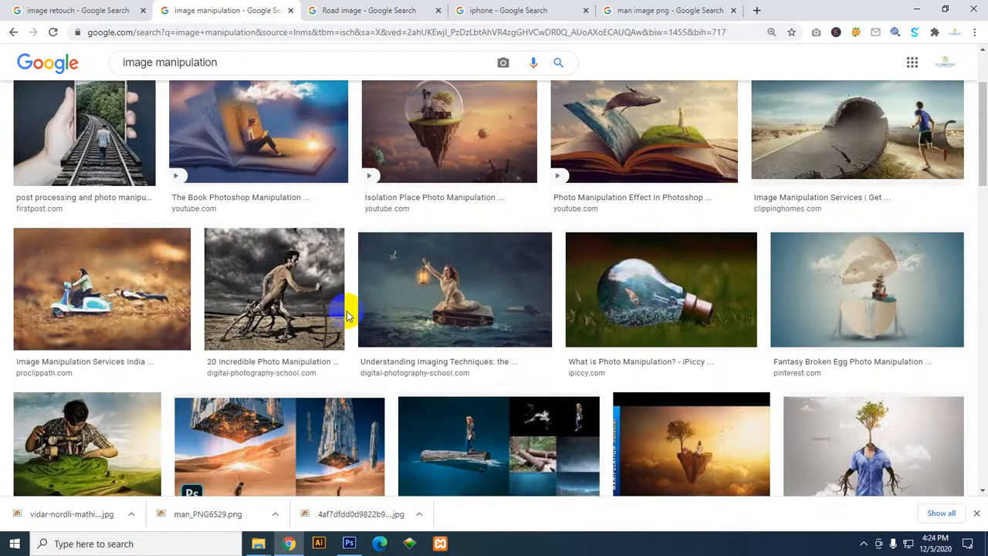
drag(347, 311, 339, 312)
scroll(338, 313, down, 5)
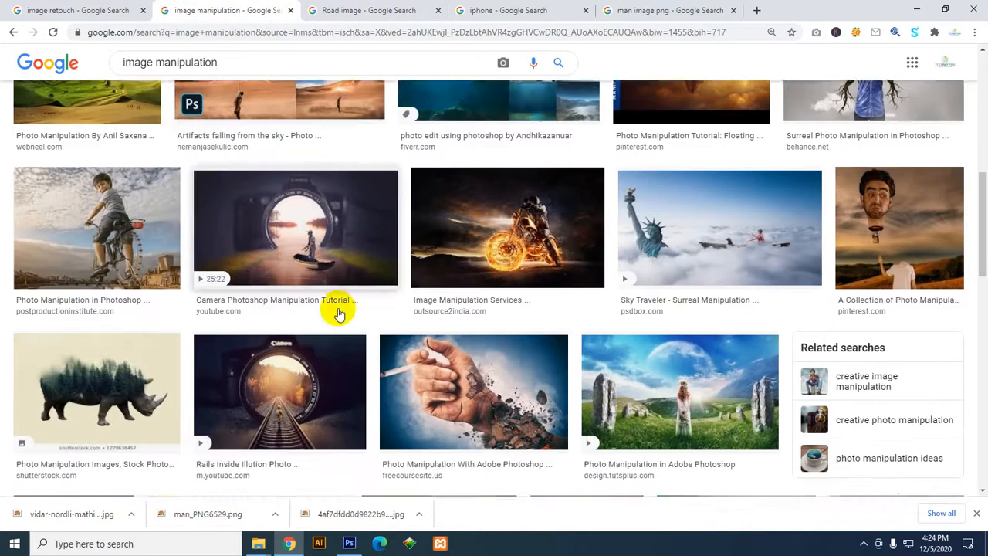
scroll(339, 313, down, 1)
click(339, 314)
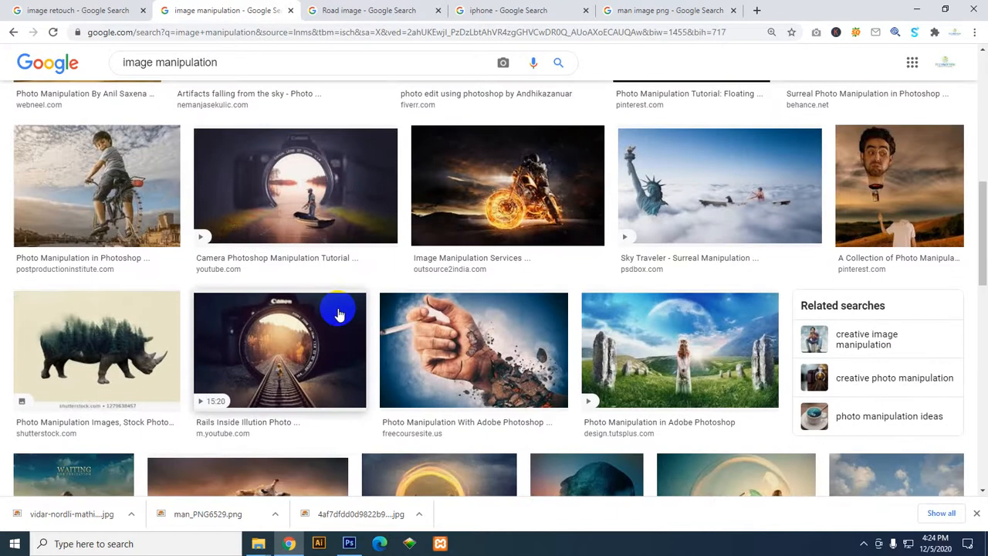
scroll(338, 312, down, 3)
scroll(363, 309, down, 3)
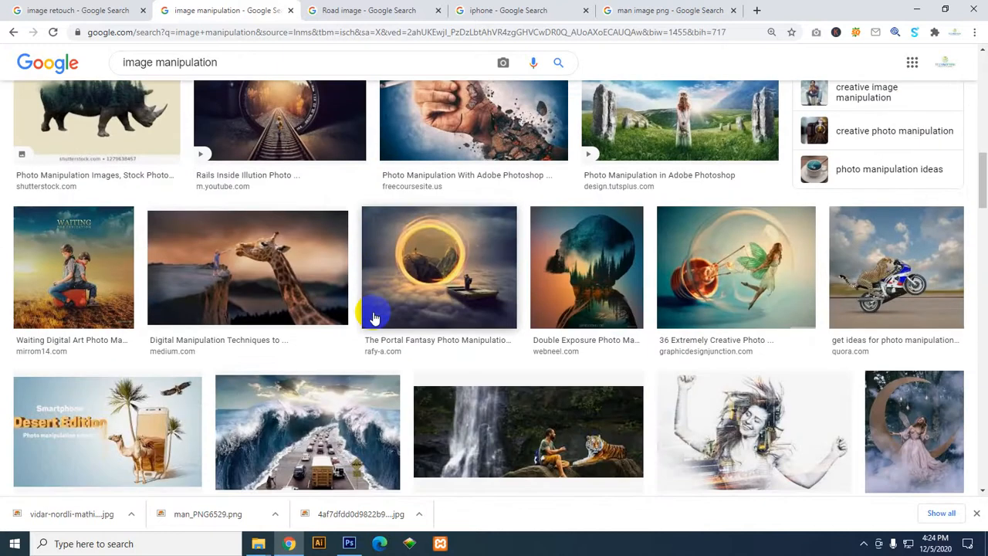
scroll(374, 319, down, 1)
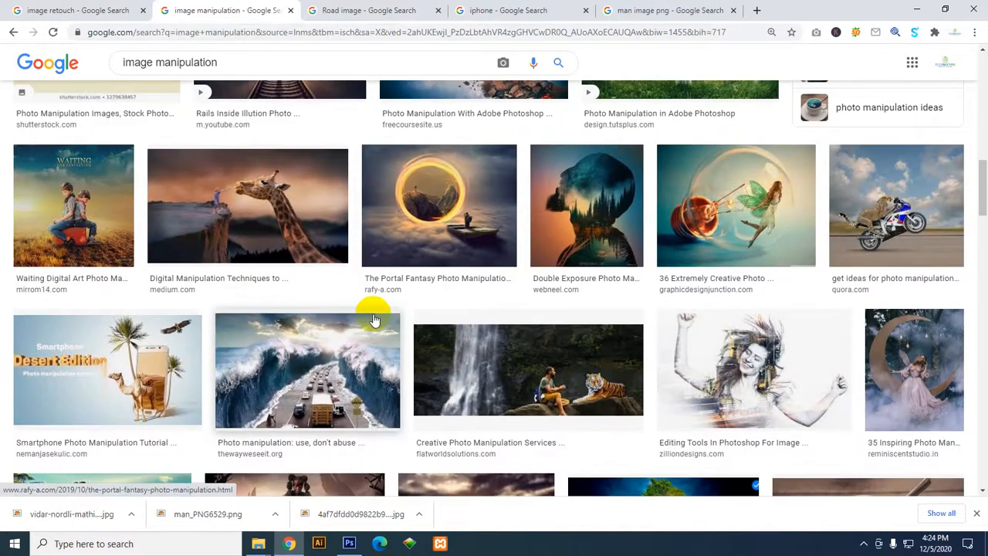
Step: Look over more image manipulation results in Chrome, and return to the phone-and-road composite in Photoshop
scroll(374, 319, down, 1)
scroll(374, 318, down, 2)
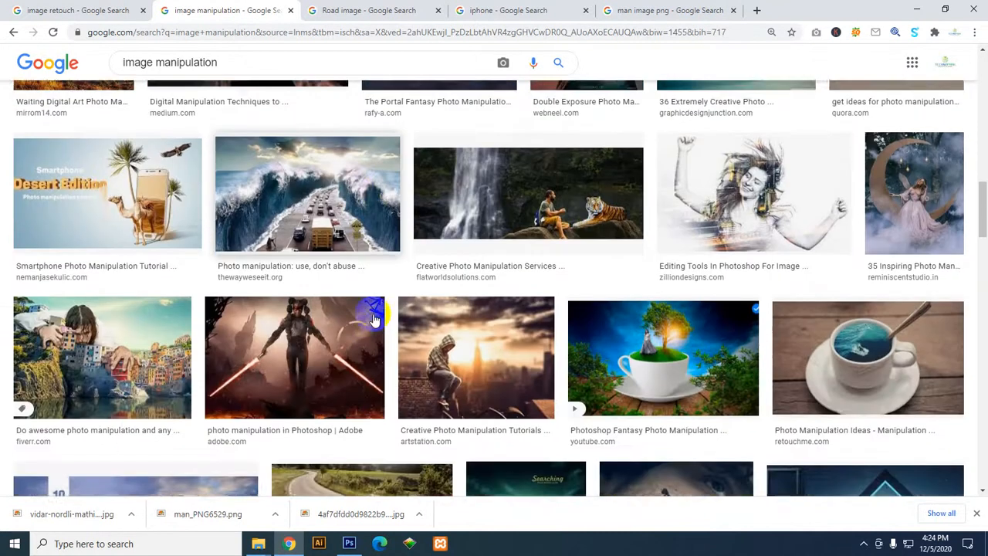
click(919, 7)
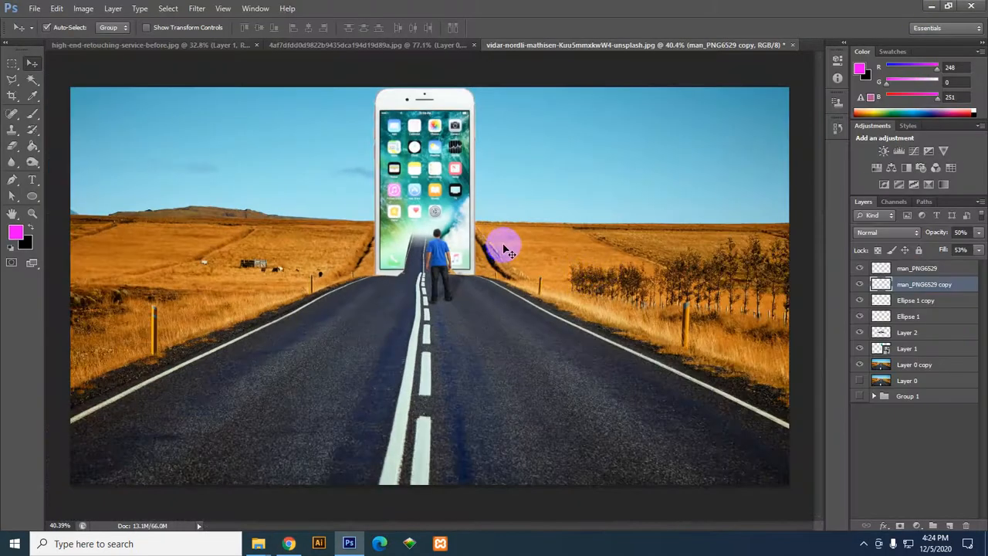
drag(509, 251, 506, 257)
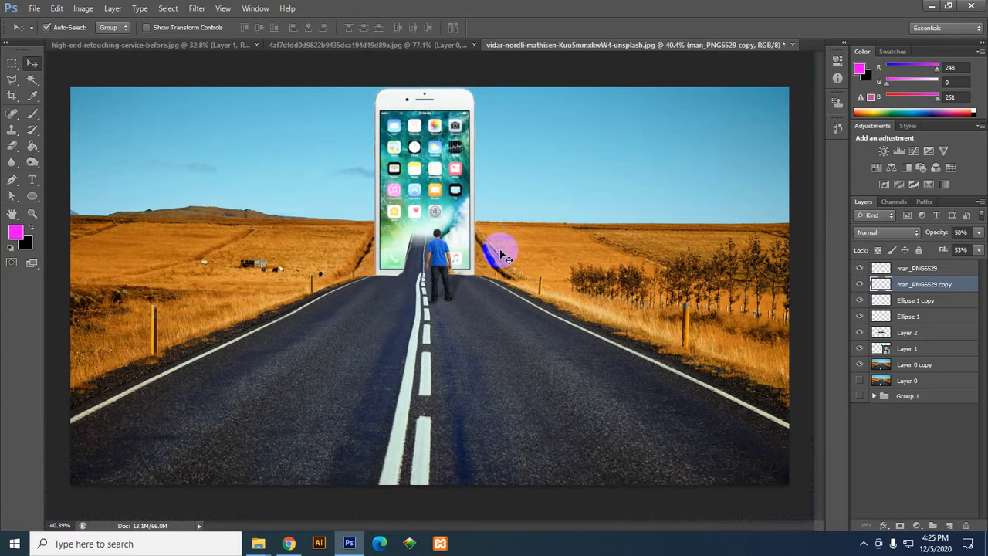
drag(504, 257, 418, 246)
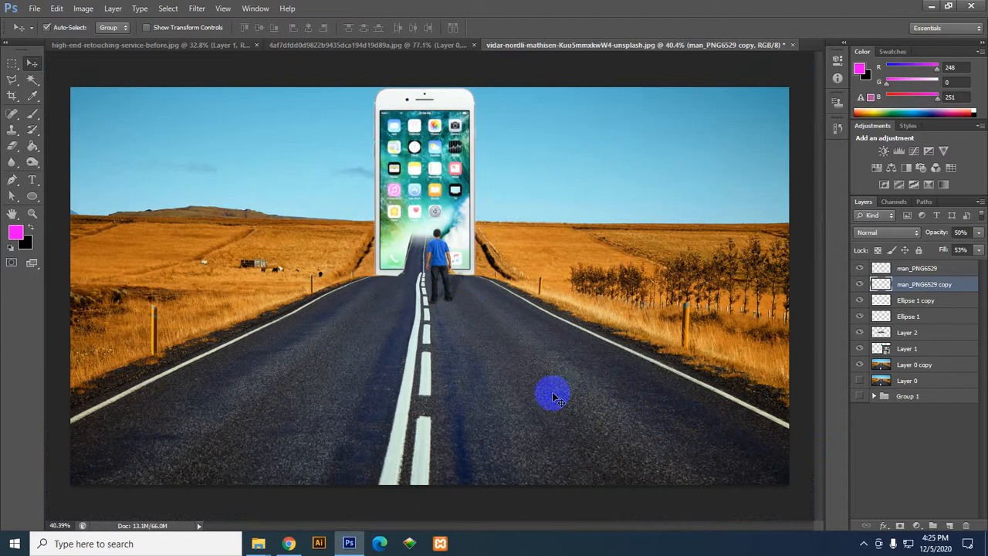
Step: Move the phone layer down onto the foreground of the road and hide Layer 2, which covers part of it
drag(379, 104, 442, 278)
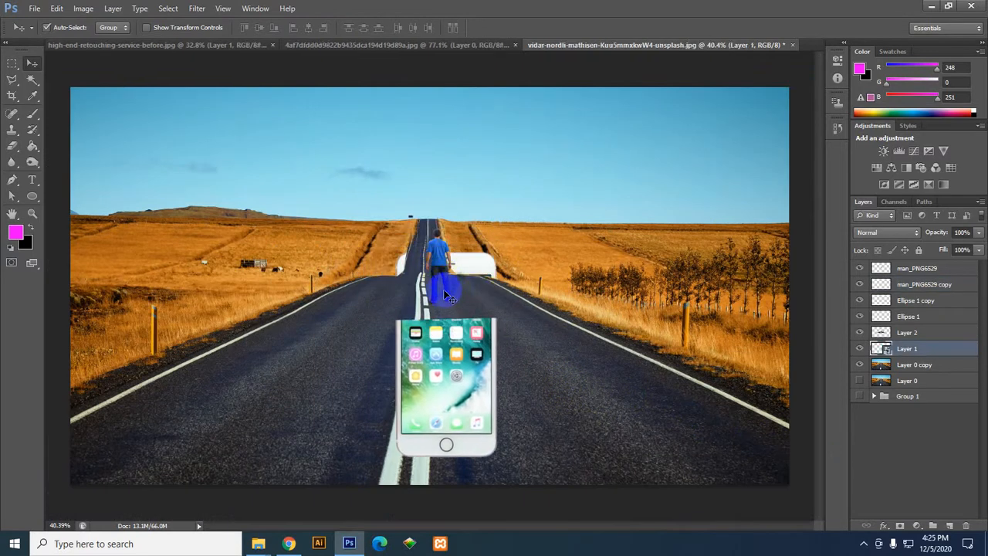
click(441, 289)
click(482, 304)
click(860, 332)
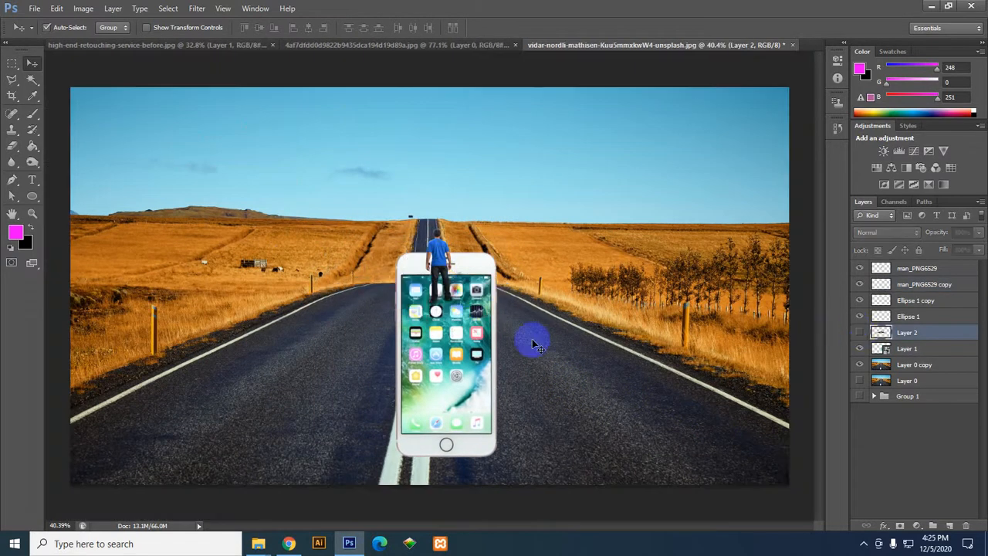
drag(467, 318, 407, 338)
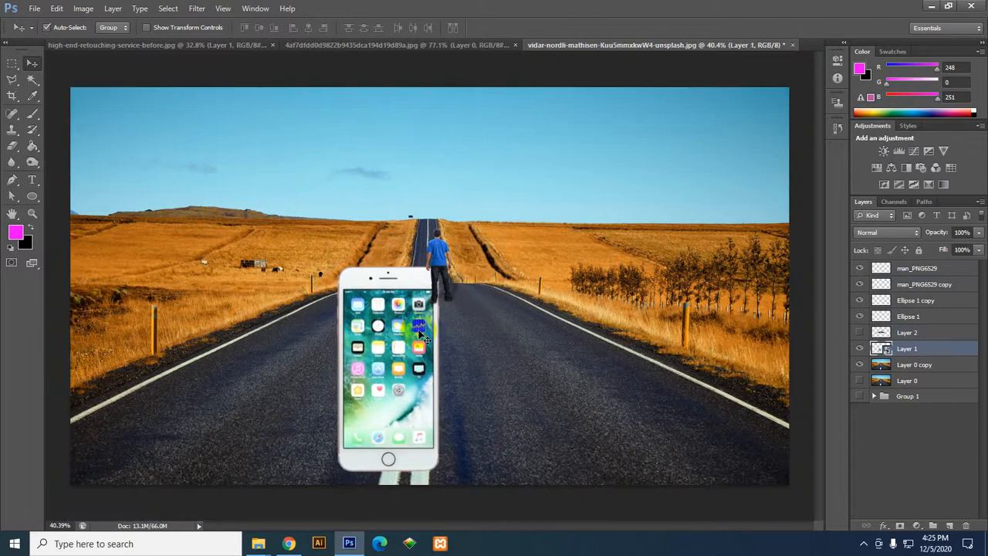
Step: Rotate the phone onto its side and distort it in perspective so it lies flat across the road's centre lines
key(ctrl+t)
drag(475, 309, 236, 251)
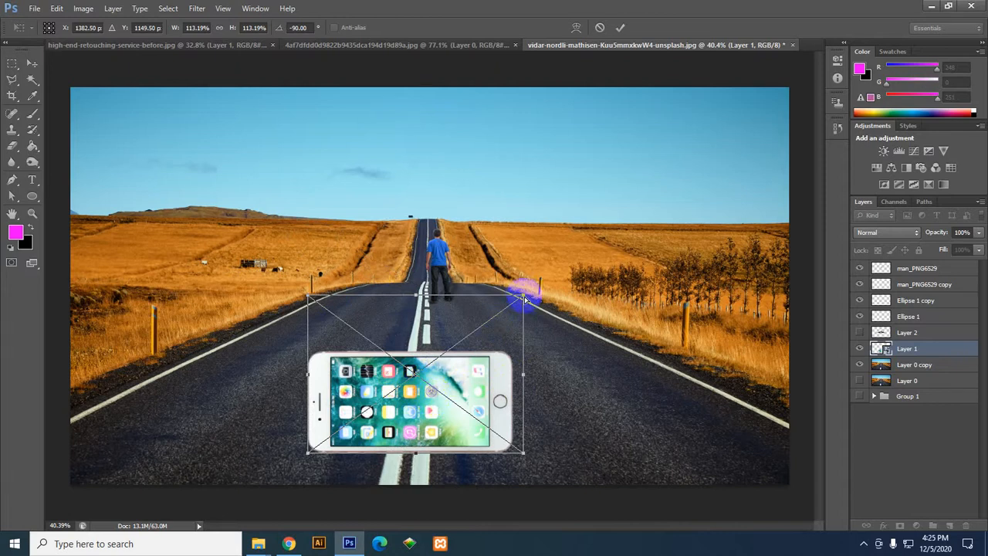
drag(525, 300, 329, 362)
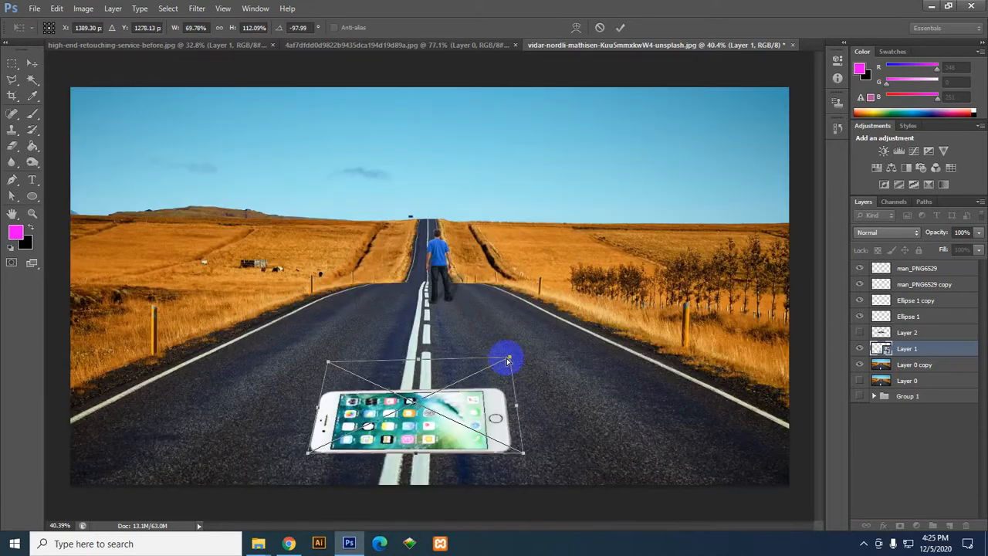
mouse_move(509, 361)
mouse_down()
mouse_move(327, 358)
mouse_move(329, 368)
mouse_move(508, 369)
mouse_up()
drag(523, 453, 524, 449)
drag(308, 452, 333, 441)
key(Return)
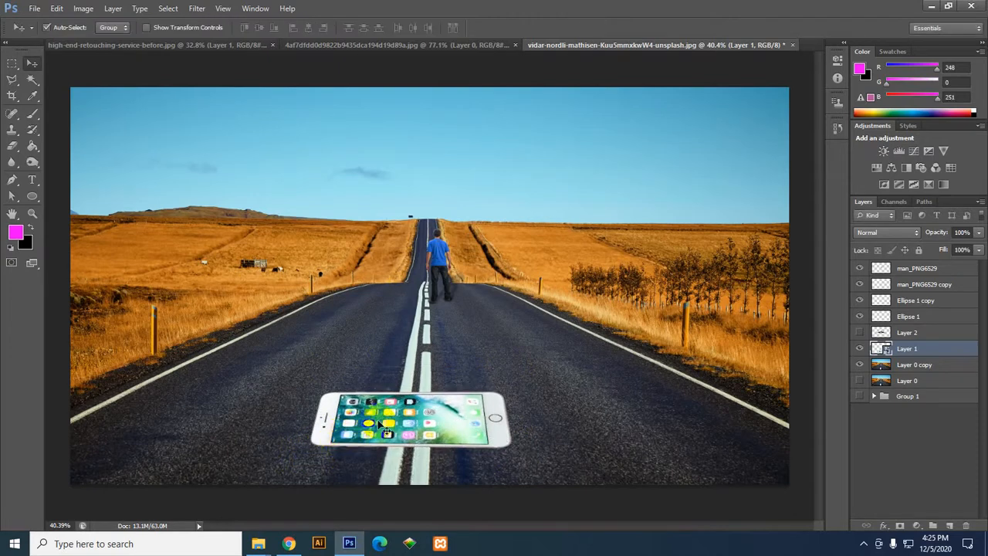
drag(419, 413, 423, 385)
Step: Select the layers from Ellipse 1 to man_PNG6529 and move the man with his shadows onto the phone screen
scroll(422, 385, up, 3)
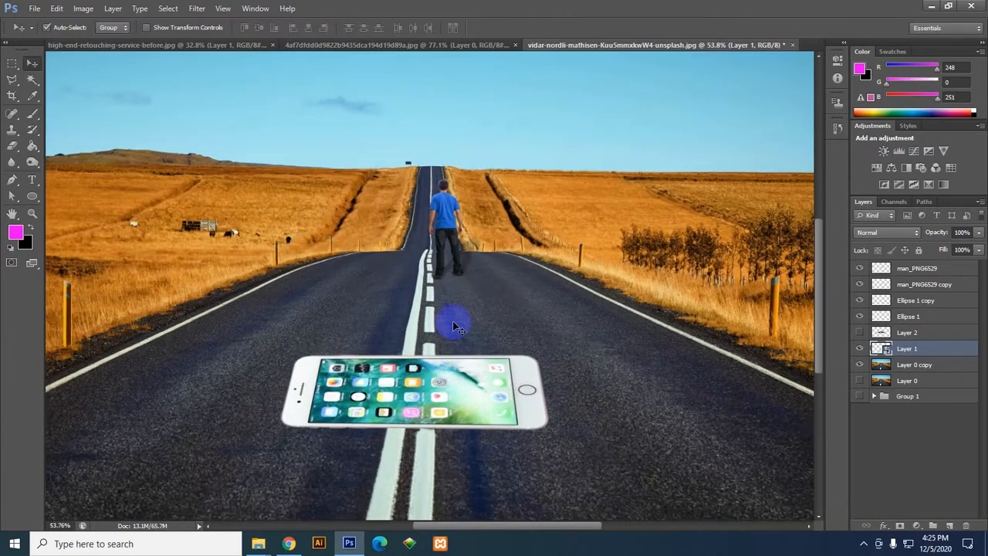
shift+click(462, 252)
shift+click(458, 241)
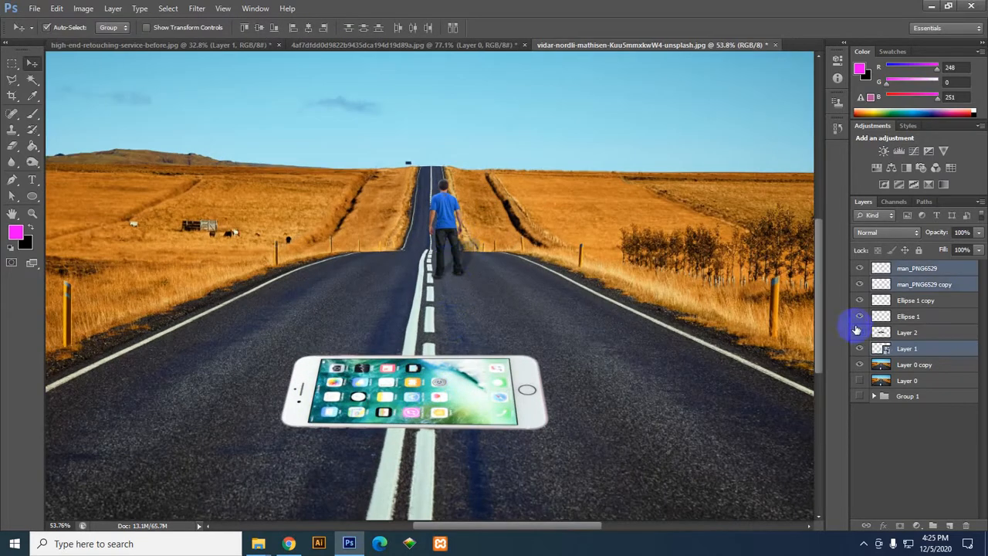
click(908, 317)
shift+click(916, 269)
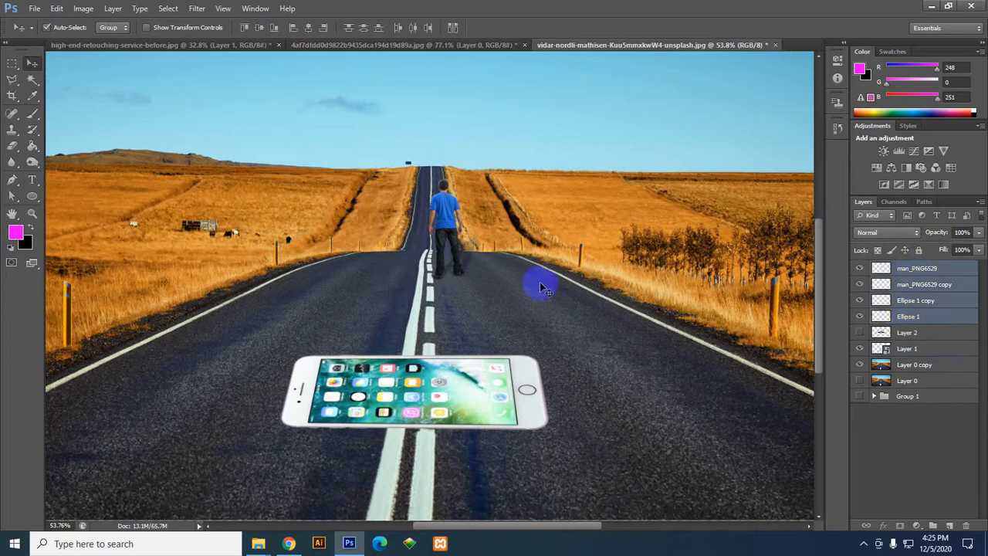
drag(445, 207, 463, 351)
scroll(463, 351, up, 3)
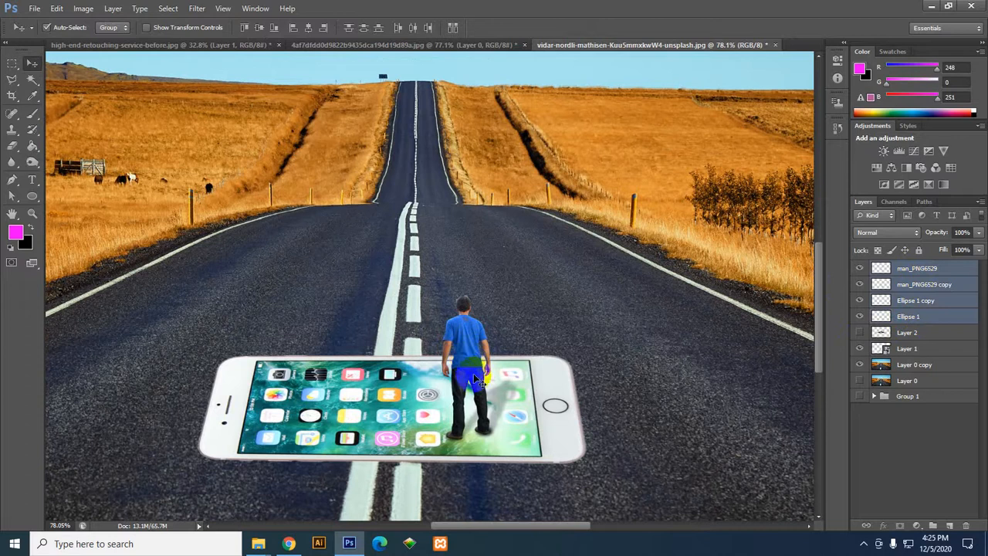
Step: Hide the Ellipse 1 copy and Ellipse 1 shadow layers and check the man standing on the phone
click(926, 303)
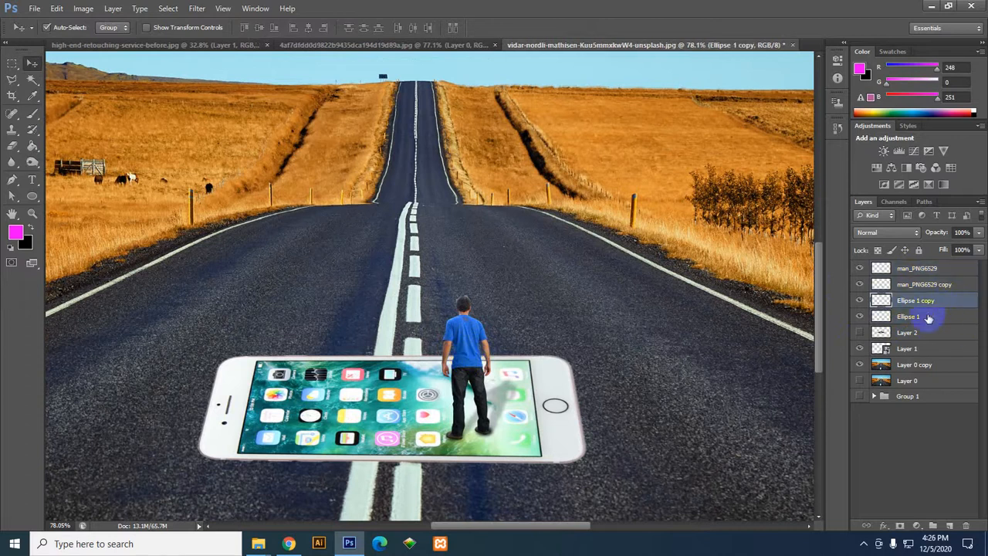
click(859, 301)
click(861, 317)
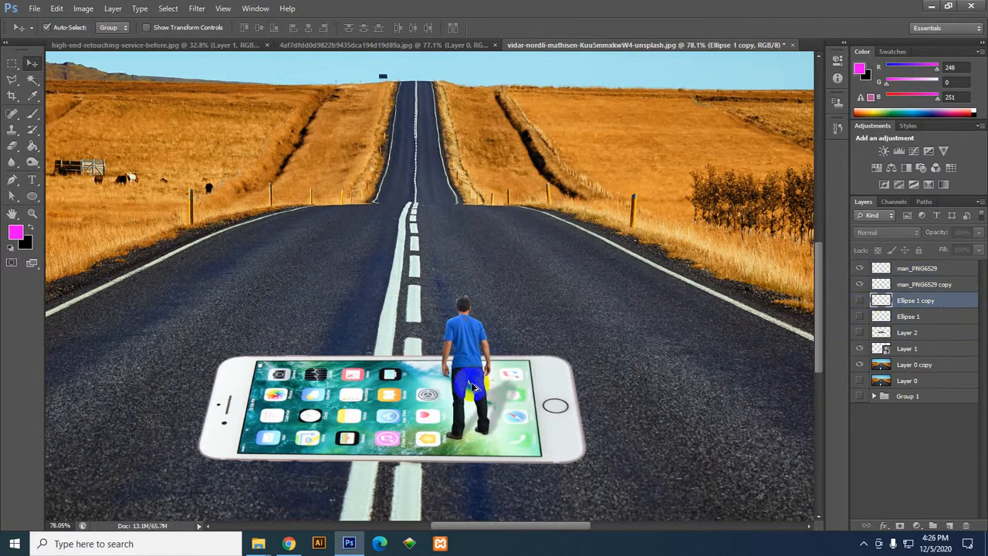
scroll(473, 384, down, 2)
scroll(473, 386, down, 3)
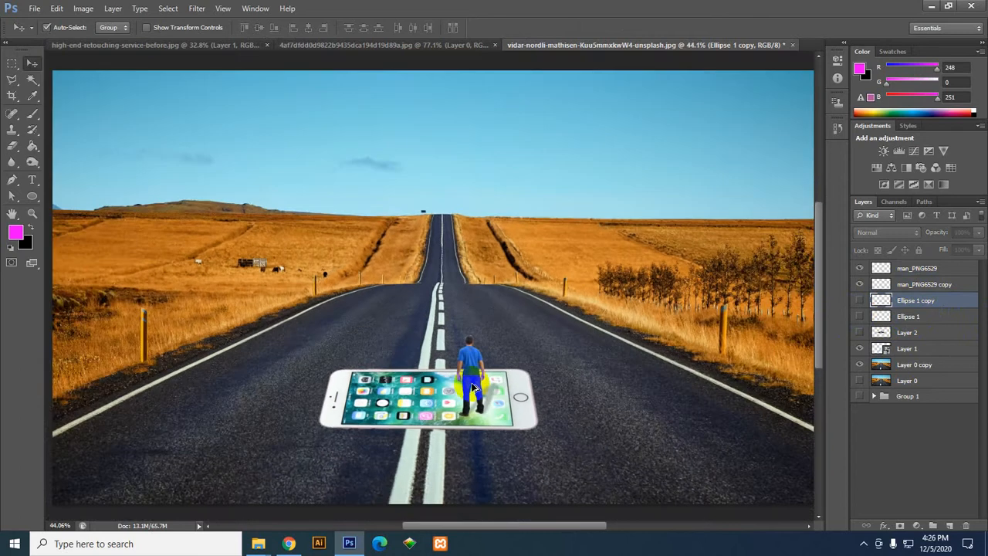
scroll(471, 382, up, 2)
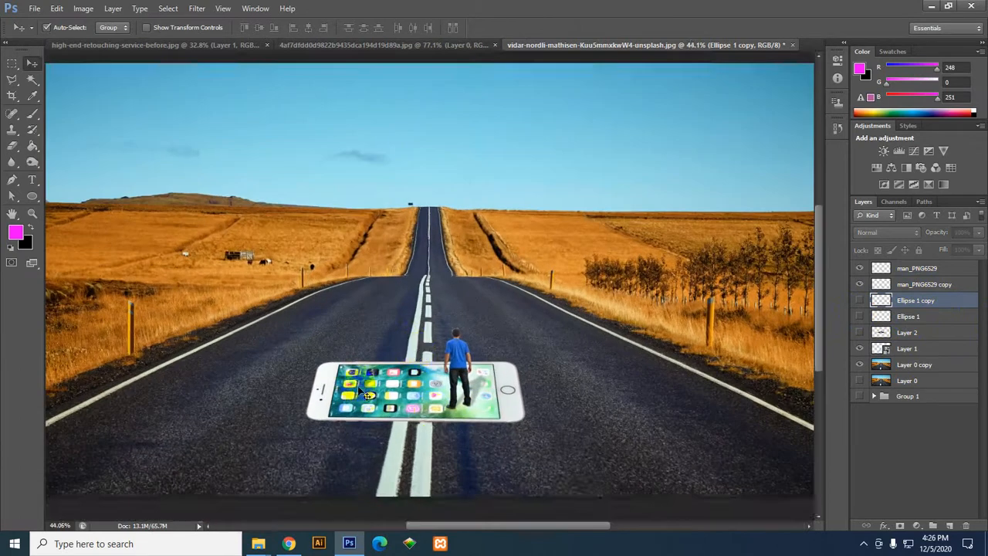
Step: Rasterize the phone's smart object layer, Layer 1
click(908, 348)
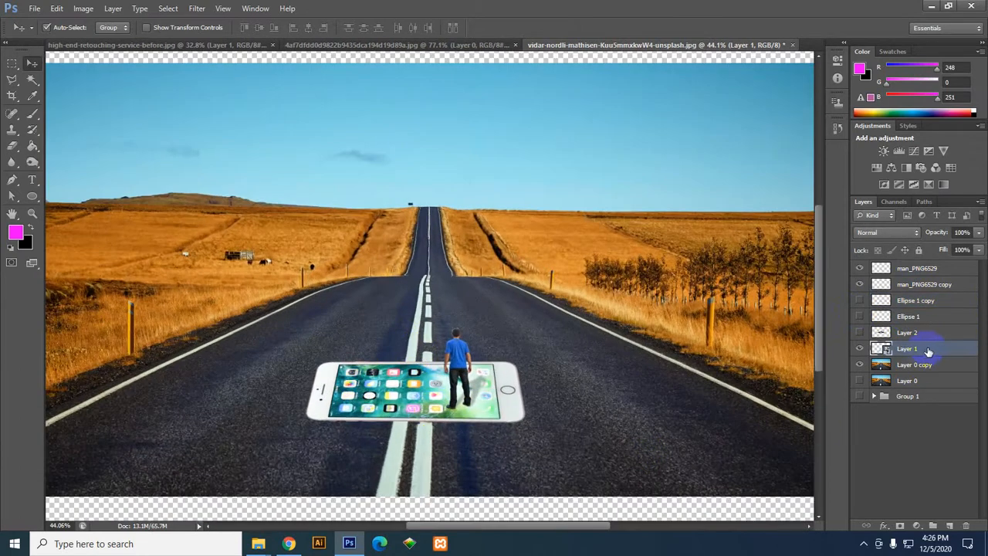
scroll(342, 385, up, 2)
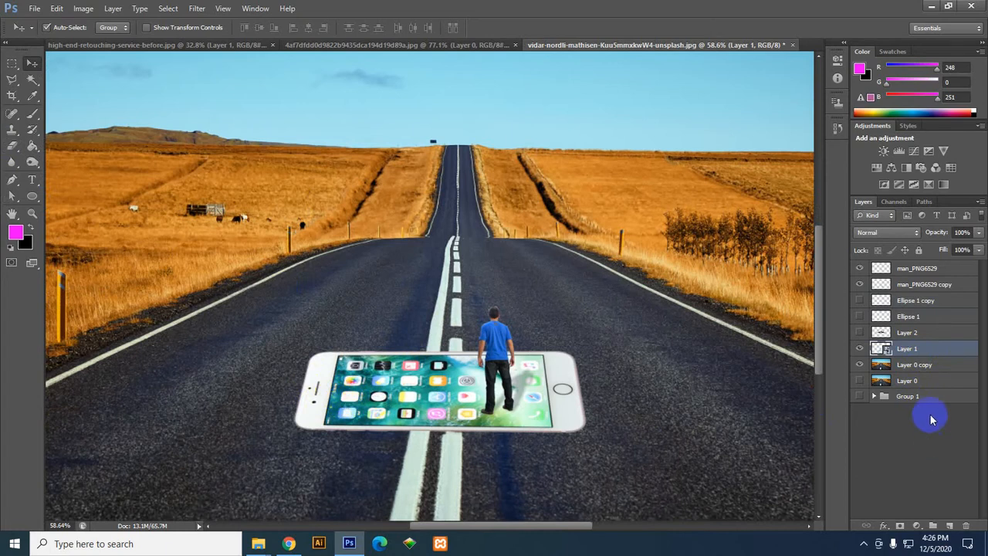
right_click(938, 352)
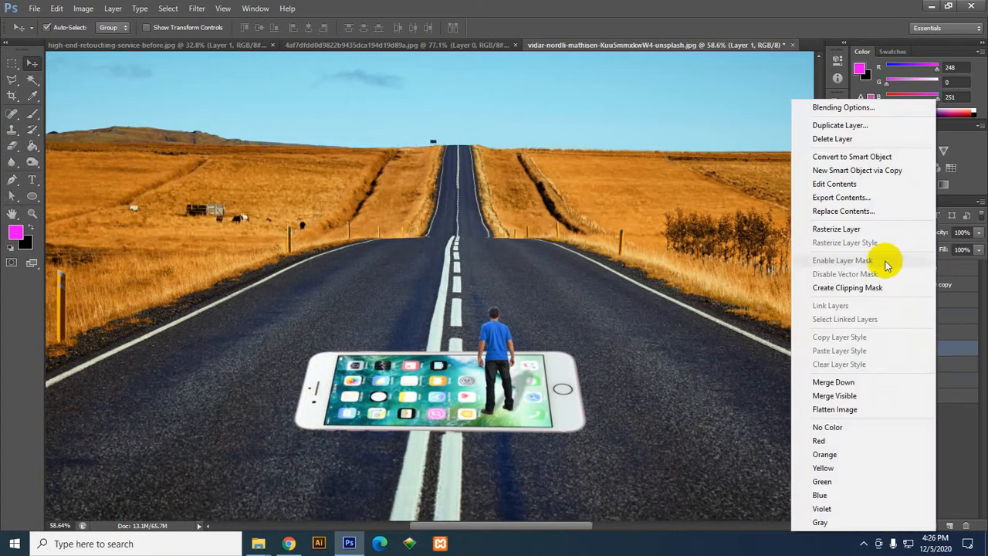
click(858, 234)
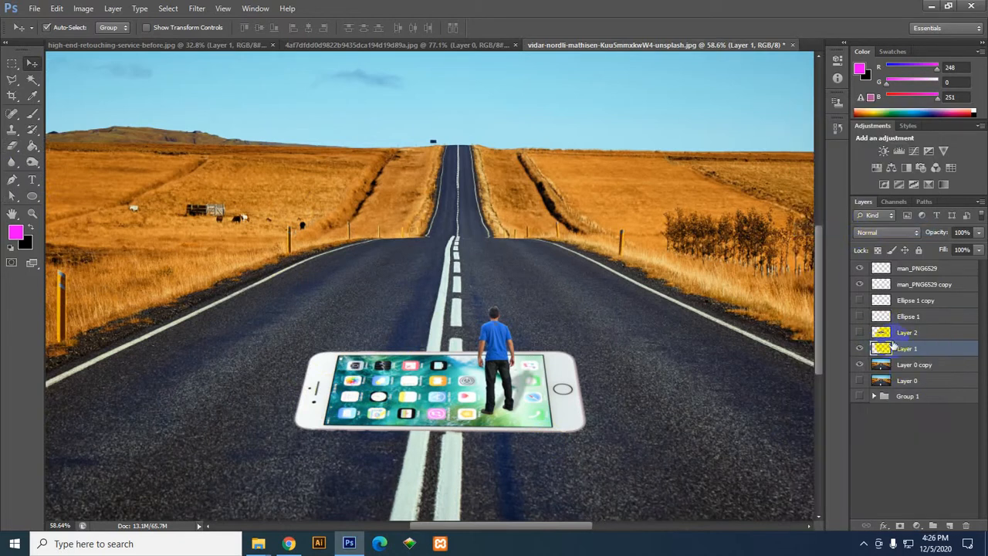
Step: Add a Drop Shadow layer style to the phone layer, leaving Pattern Overlay turned off
click(886, 525)
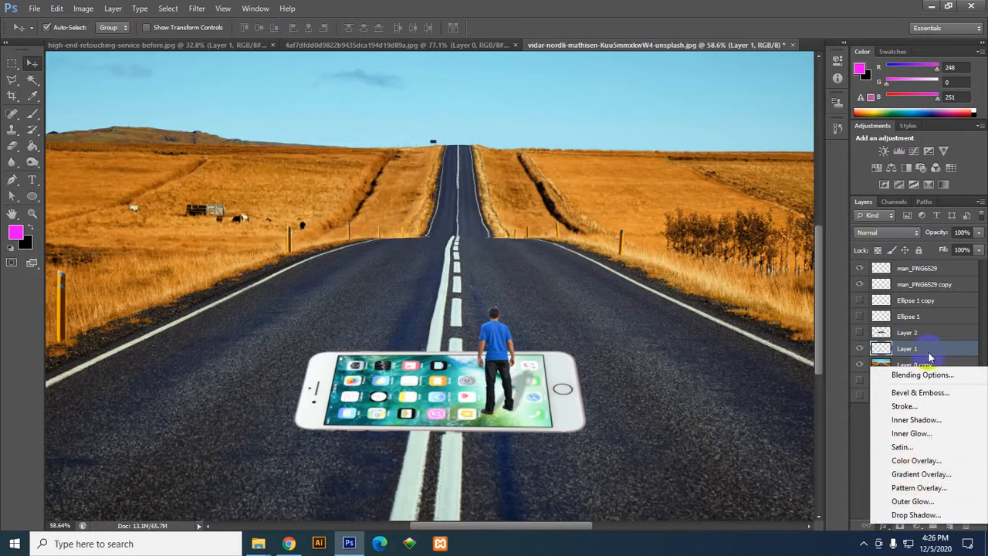
click(883, 528)
click(908, 488)
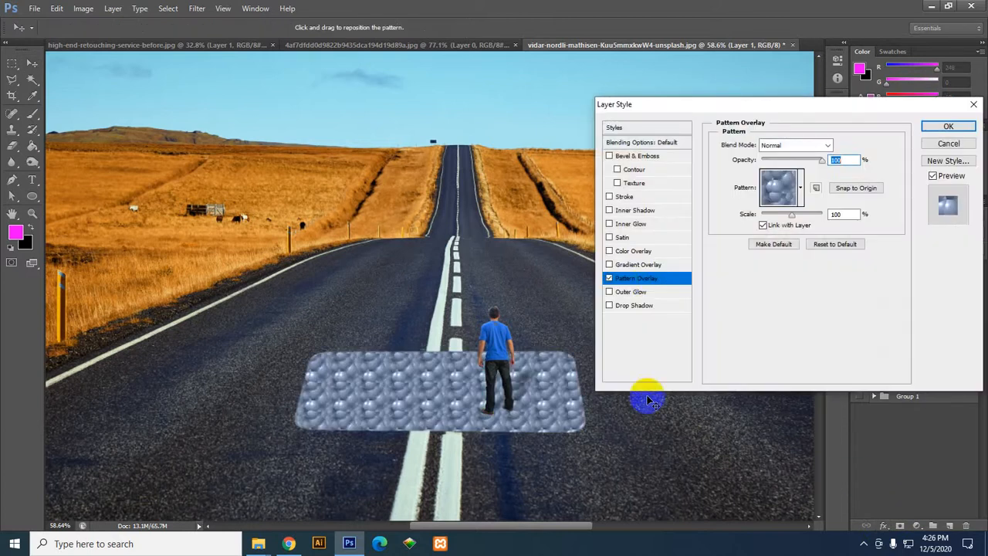
click(609, 278)
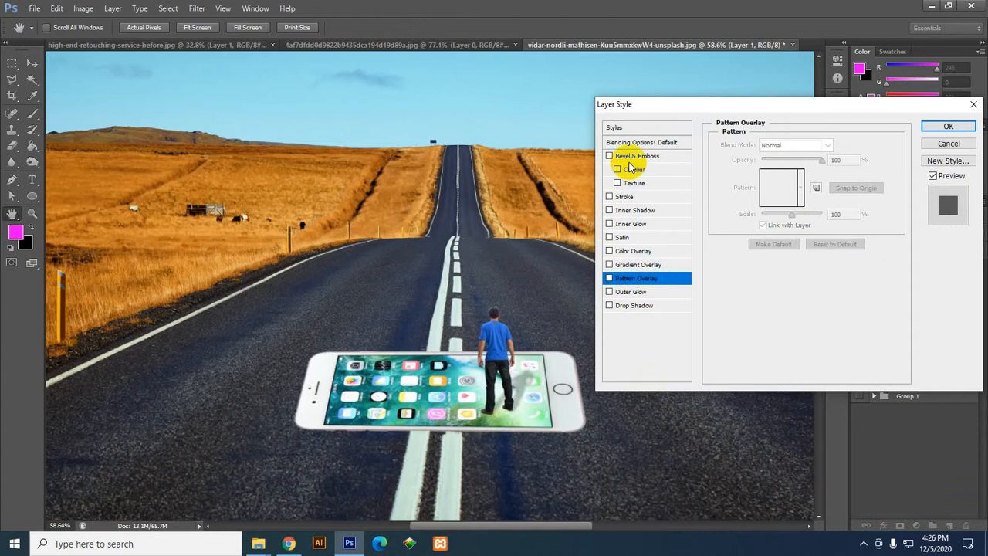
click(622, 306)
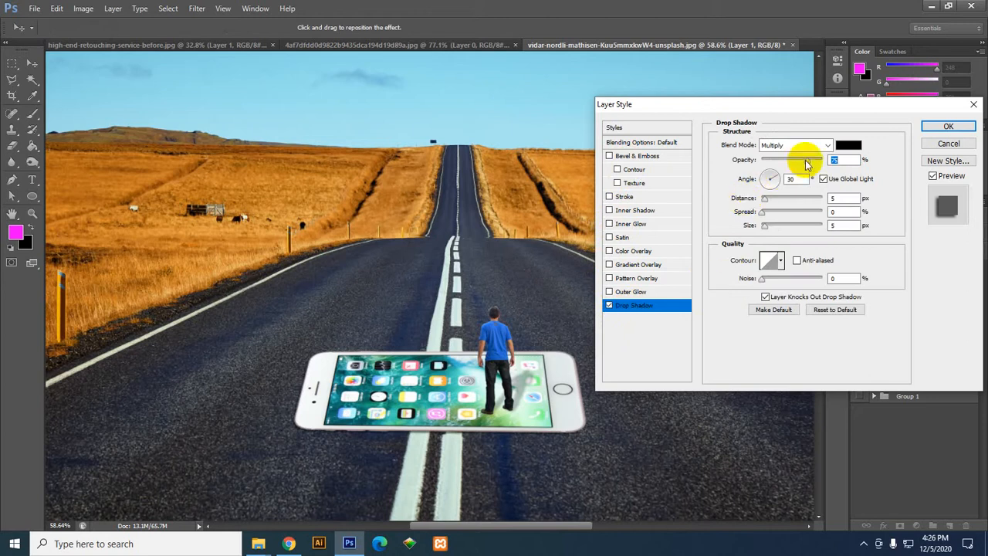
Step: Set the phone's drop shadow to 65% opacity, a 103° angle and a distance of 17 px
mouse_move(805, 162)
mouse_down()
mouse_move(786, 159)
mouse_move(802, 160)
mouse_up()
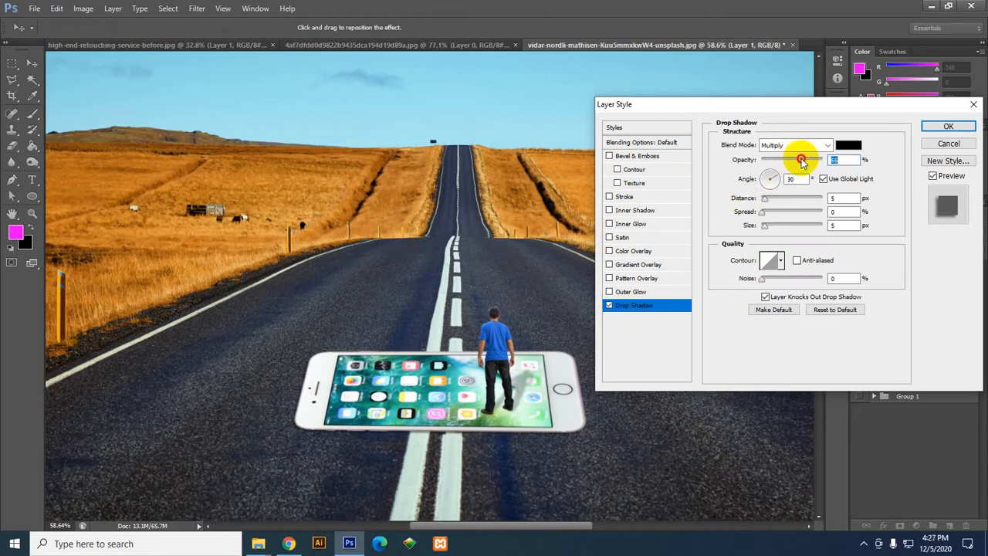
click(765, 180)
drag(764, 182, 774, 175)
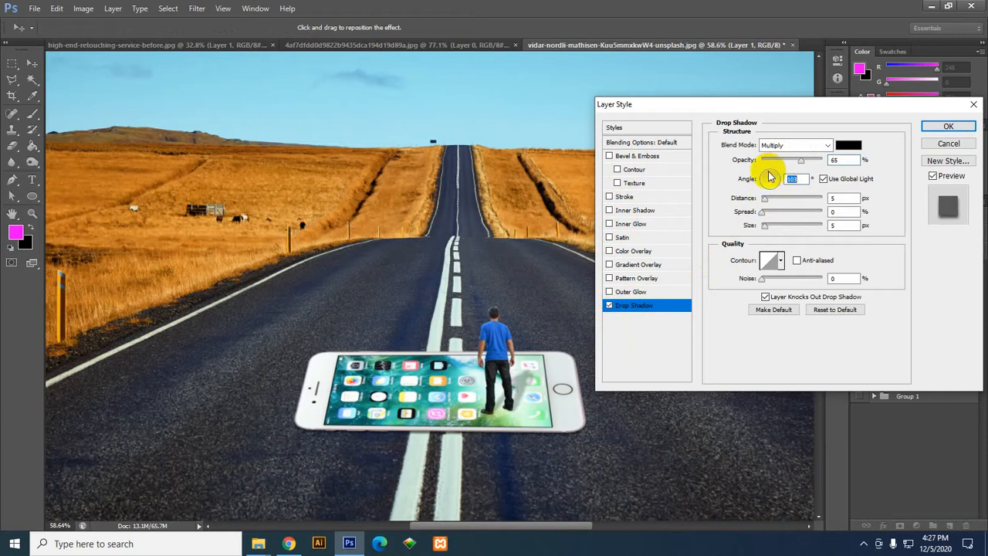
click(768, 199)
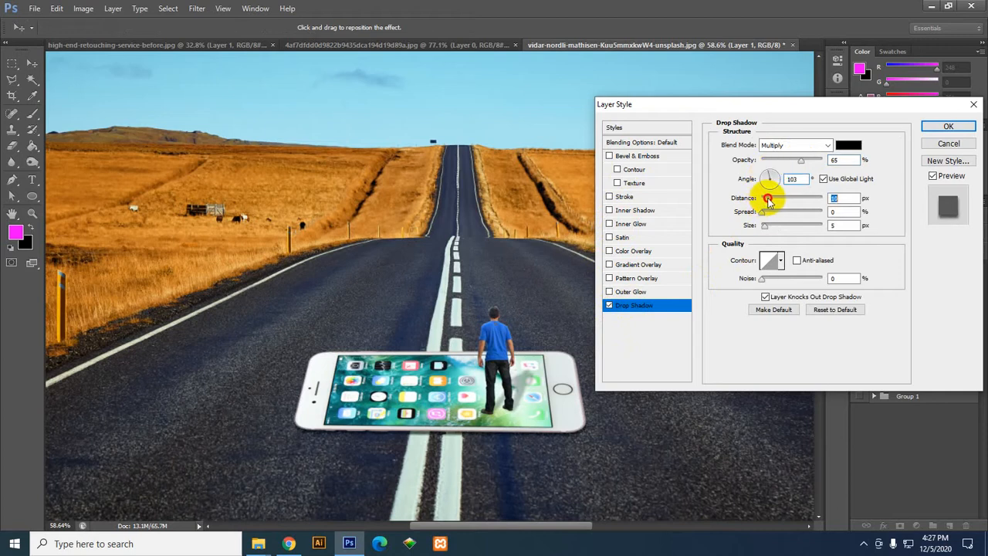
drag(768, 199, 775, 200)
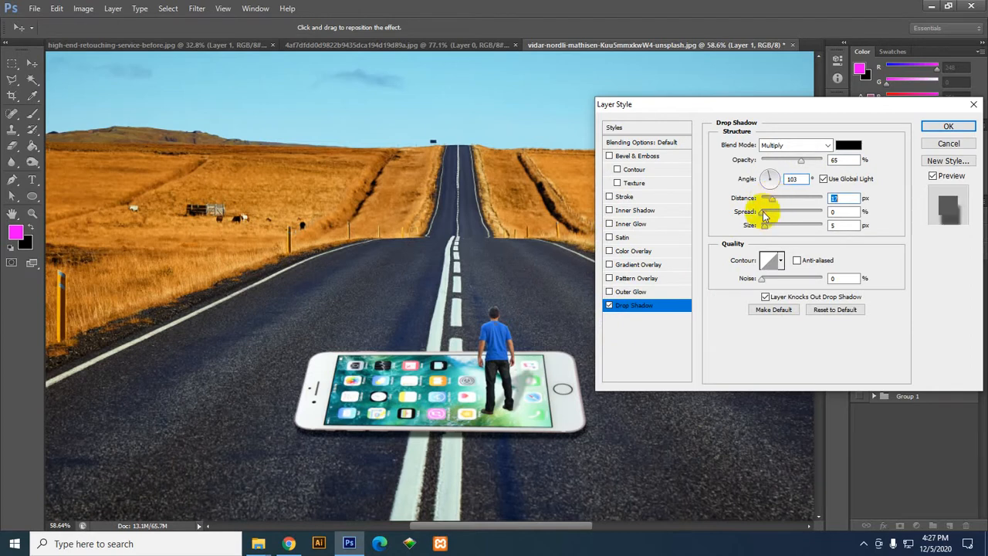
Step: Set the phone's drop shadow to 37% opacity, 37% spread and a size of 18 px, and apply the layer style
click(772, 211)
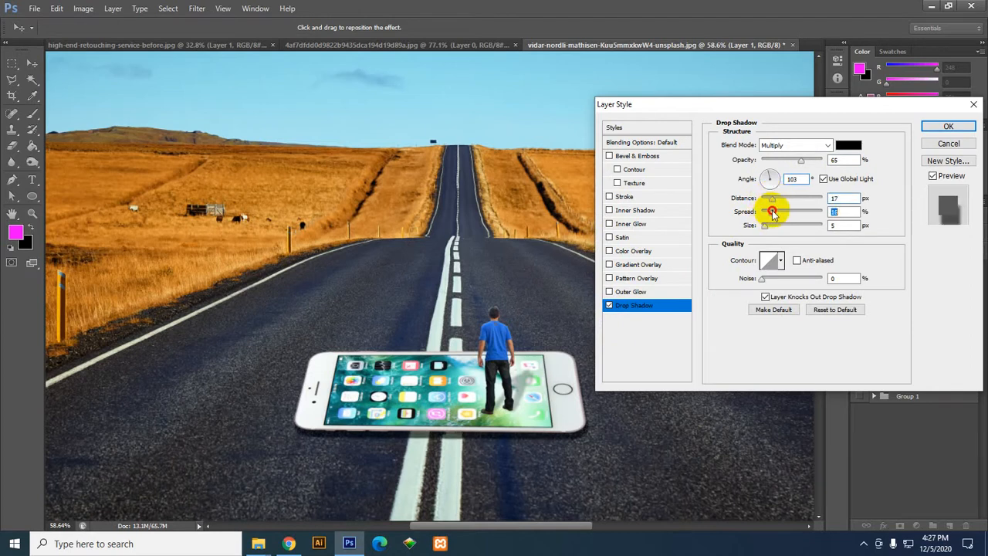
mouse_move(773, 214)
mouse_down()
mouse_move(768, 233)
mouse_move(775, 227)
mouse_up()
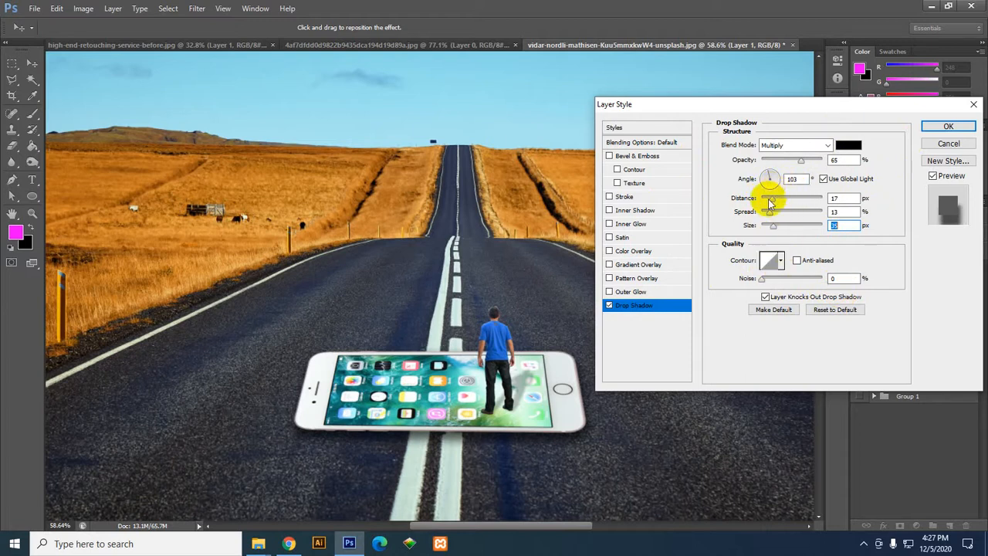
mouse_move(770, 212)
mouse_down()
mouse_move(799, 214)
mouse_move(772, 216)
mouse_move(806, 225)
mouse_move(768, 226)
mouse_up()
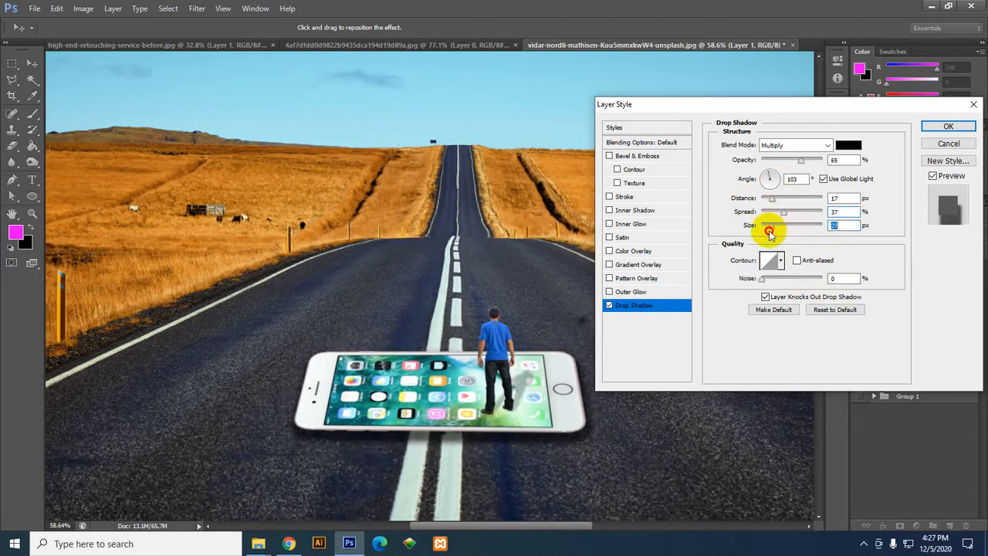
mouse_move(799, 160)
mouse_down()
mouse_move(773, 160)
mouse_move(783, 159)
mouse_up()
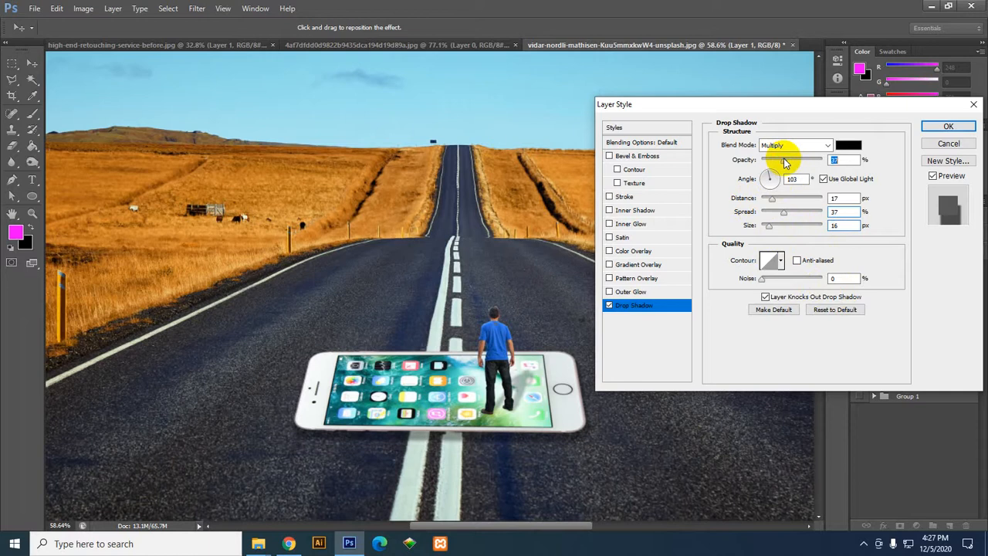
drag(772, 227, 770, 228)
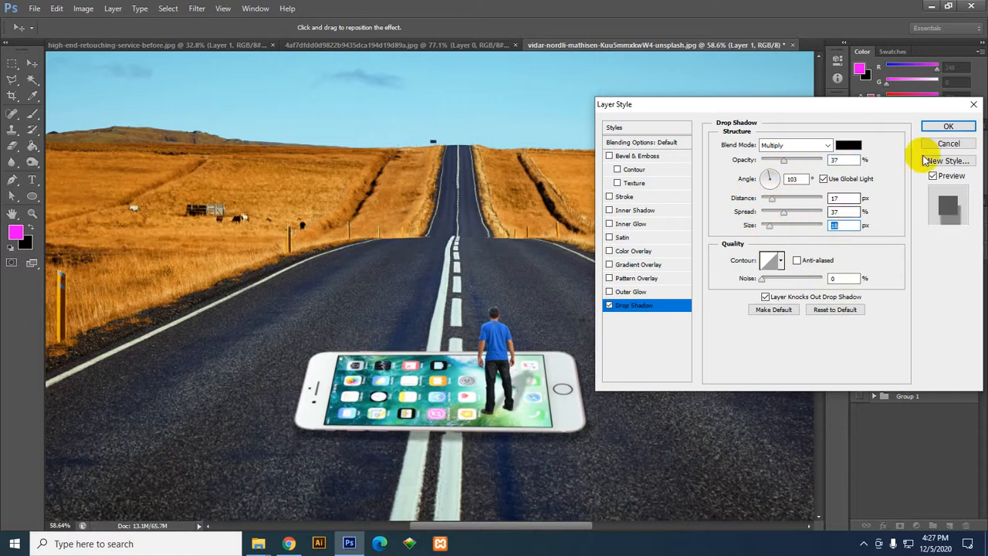
click(949, 126)
scroll(390, 403, down, 3)
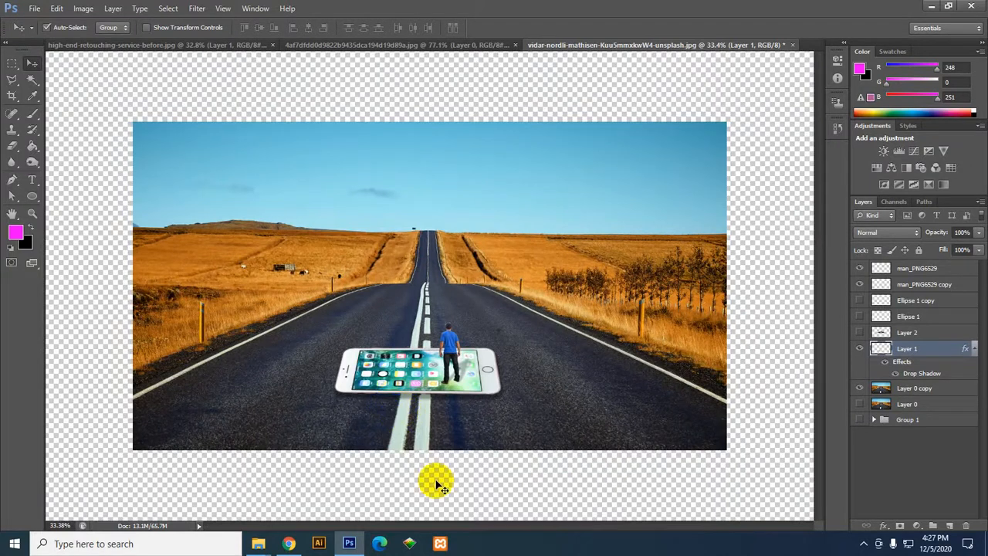
click(288, 543)
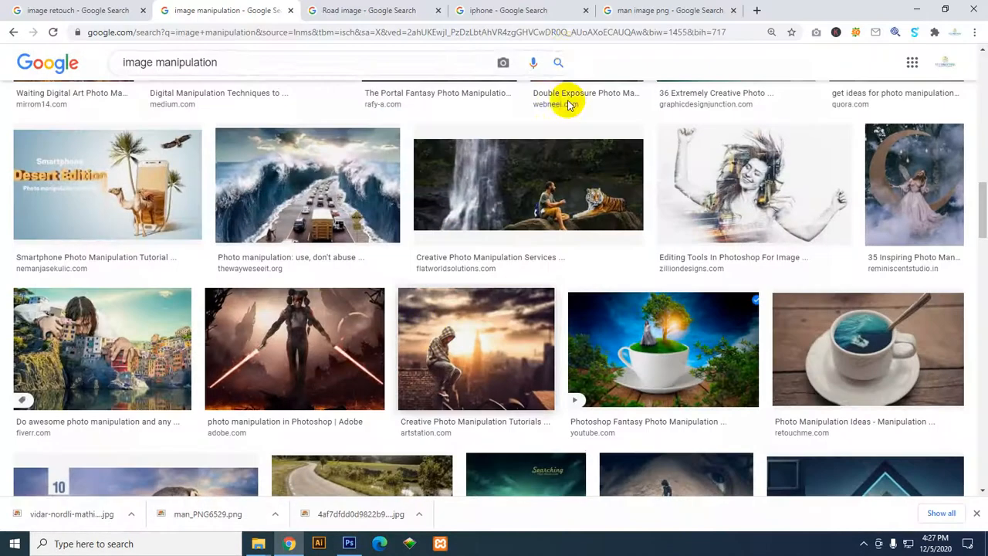
click(757, 10)
click(696, 32)
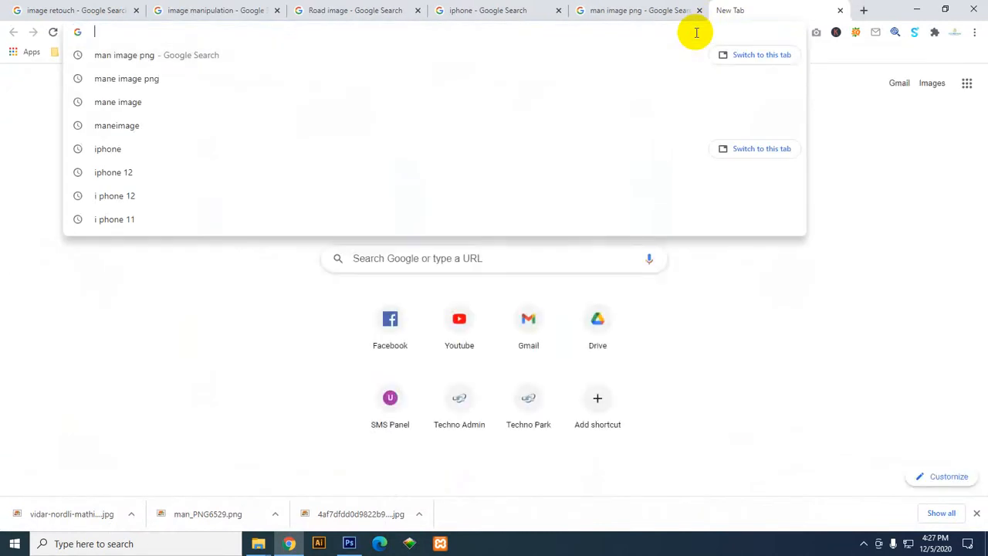
text(hog)
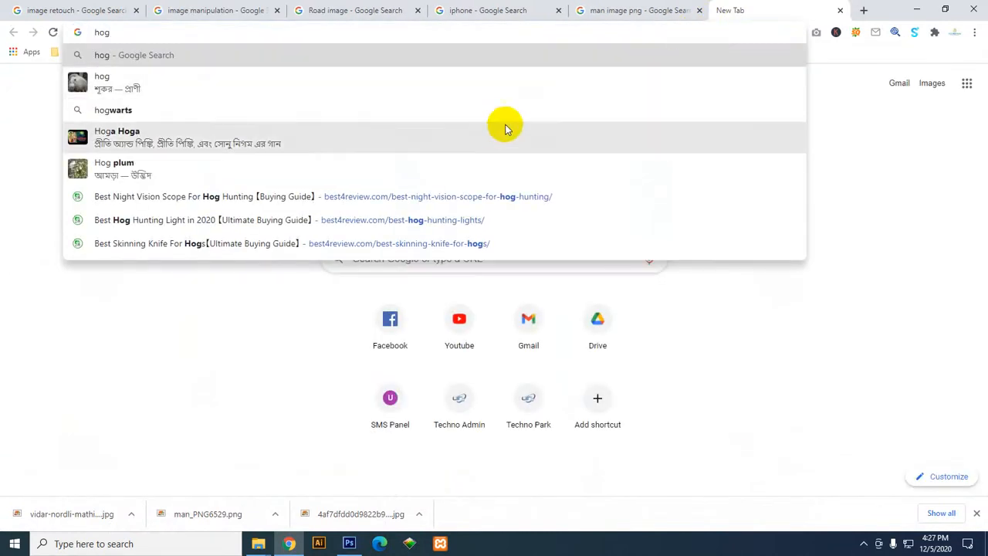
key(ctrl+w)
click(641, 8)
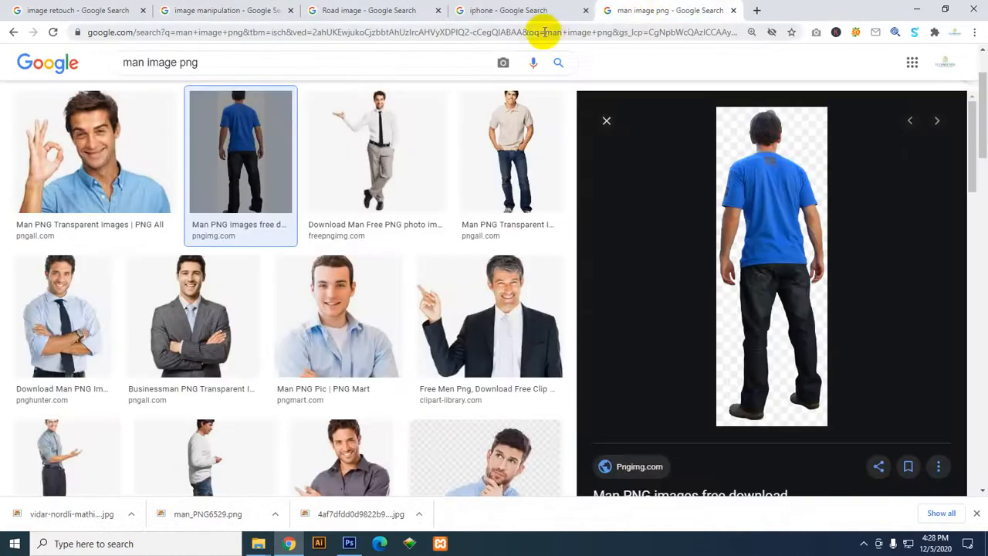
key(ctrl+shift+Tab)
click(917, 8)
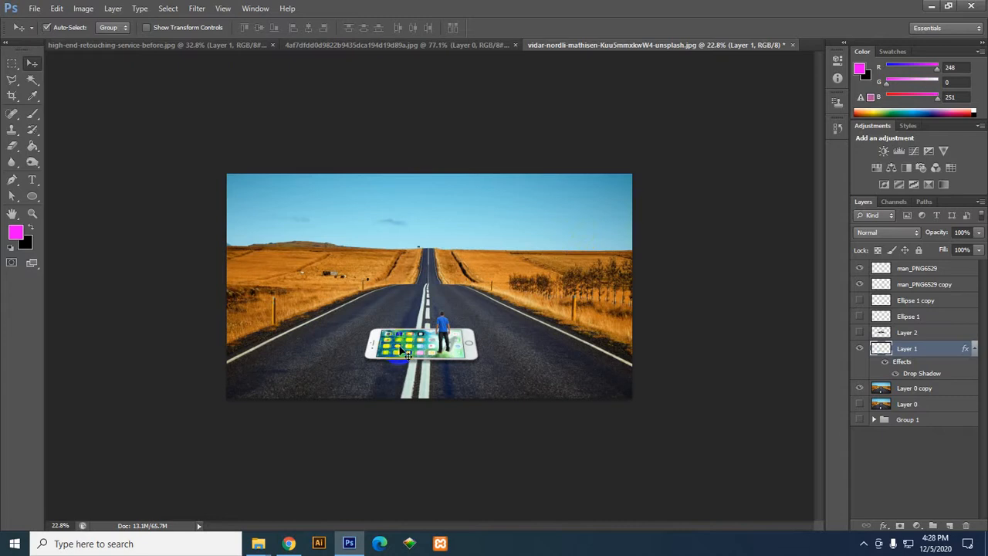
scroll(400, 350, up, 2)
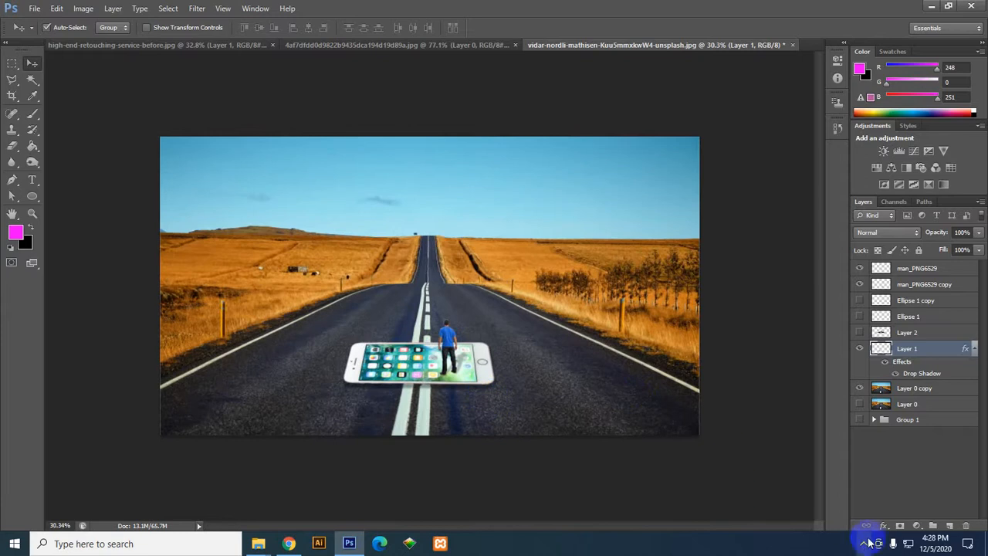